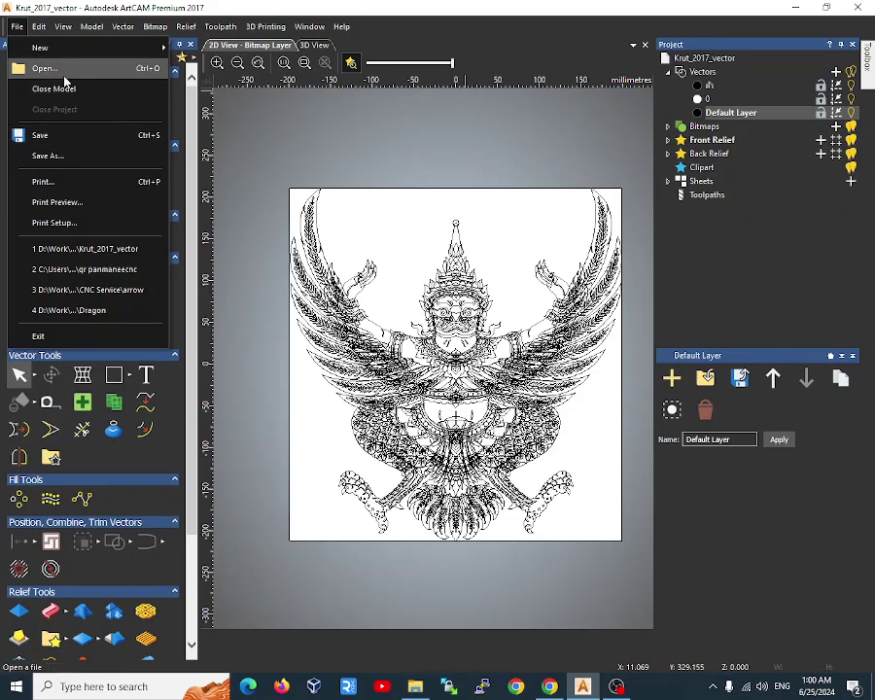
Open the model file Krut_2017_ok from the CNC Metal Mold folder without saving changes to the current model
click(66, 68)
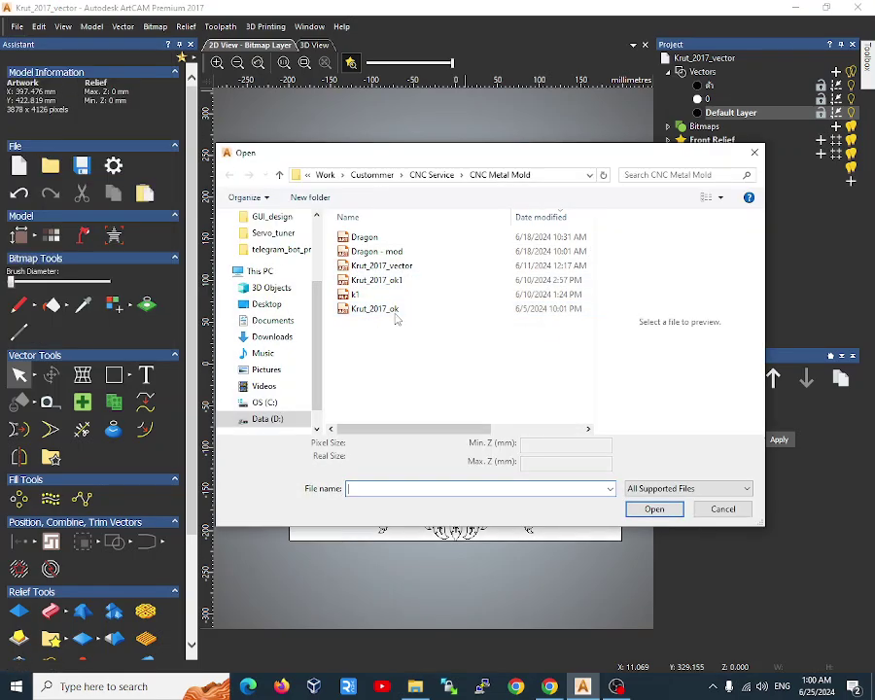
click(393, 310)
click(653, 508)
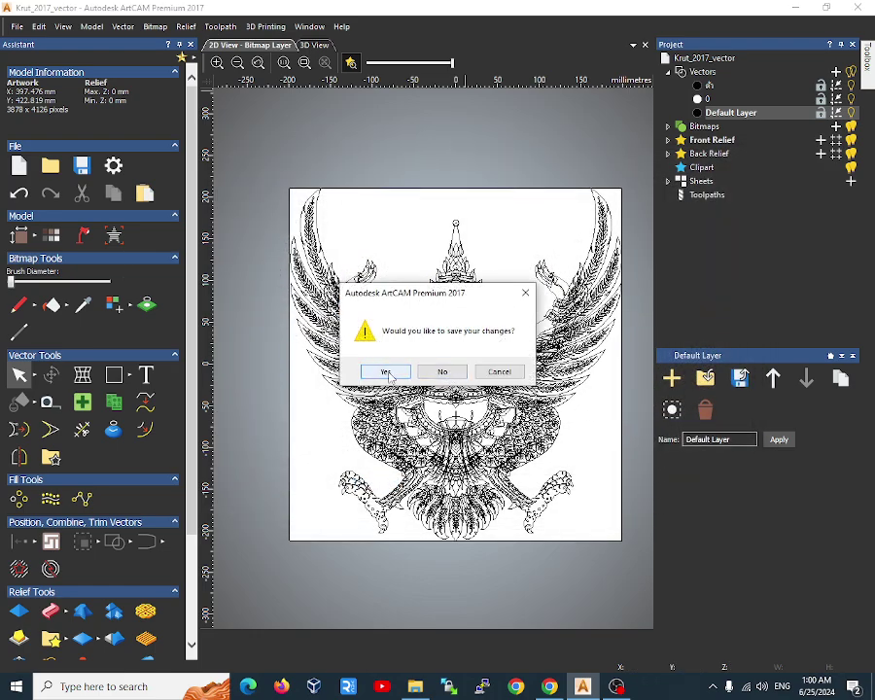
click(439, 373)
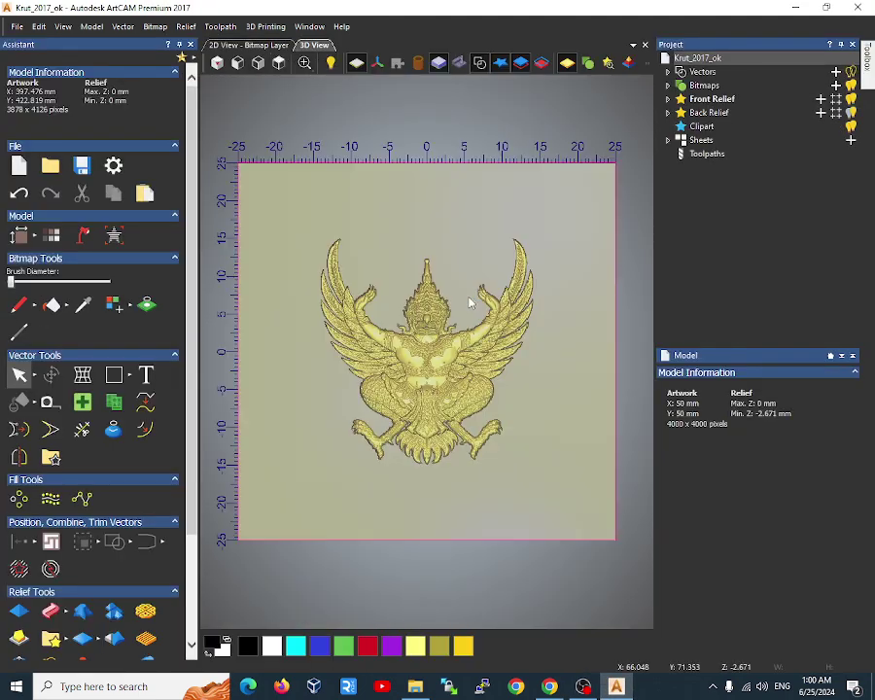
Examine the garuda relief's face, crown and torso up close from several angles in 3D
scroll(428, 340, up, 5)
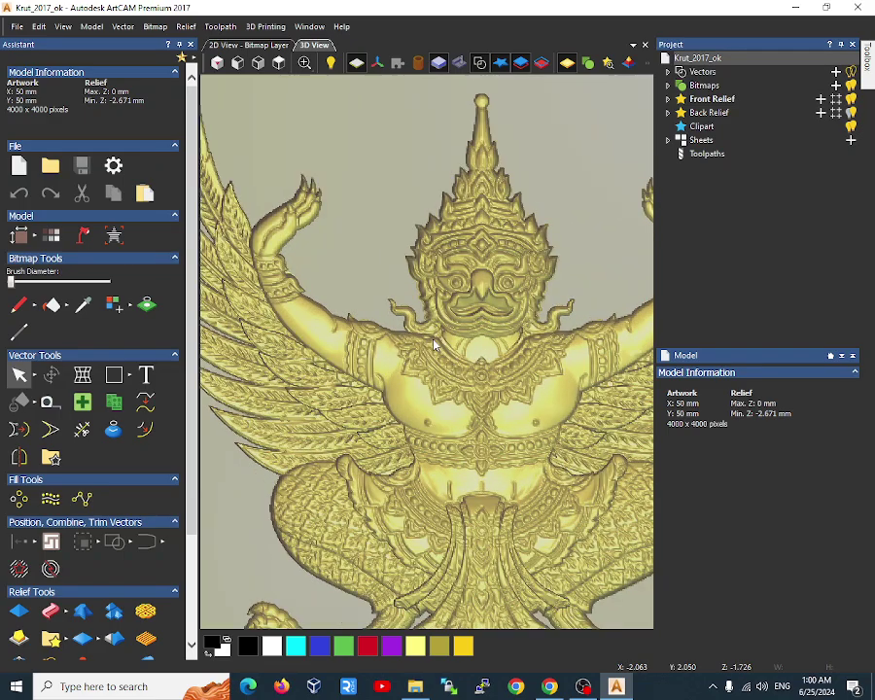
scroll(420, 348, up, 2)
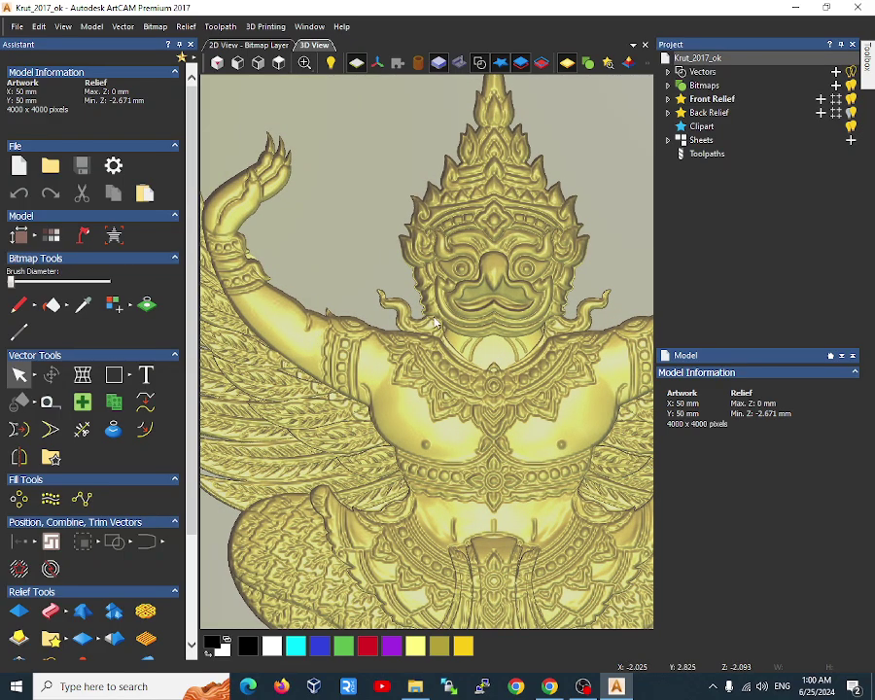
scroll(452, 331, down, 1)
drag(452, 331, 542, 363)
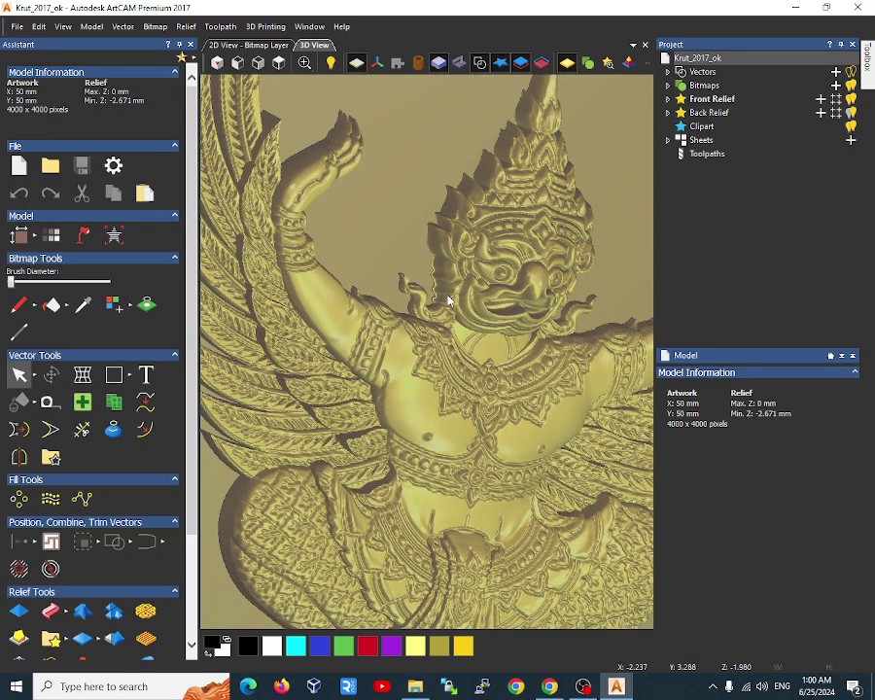
drag(448, 309, 535, 265)
scroll(468, 215, up, 2)
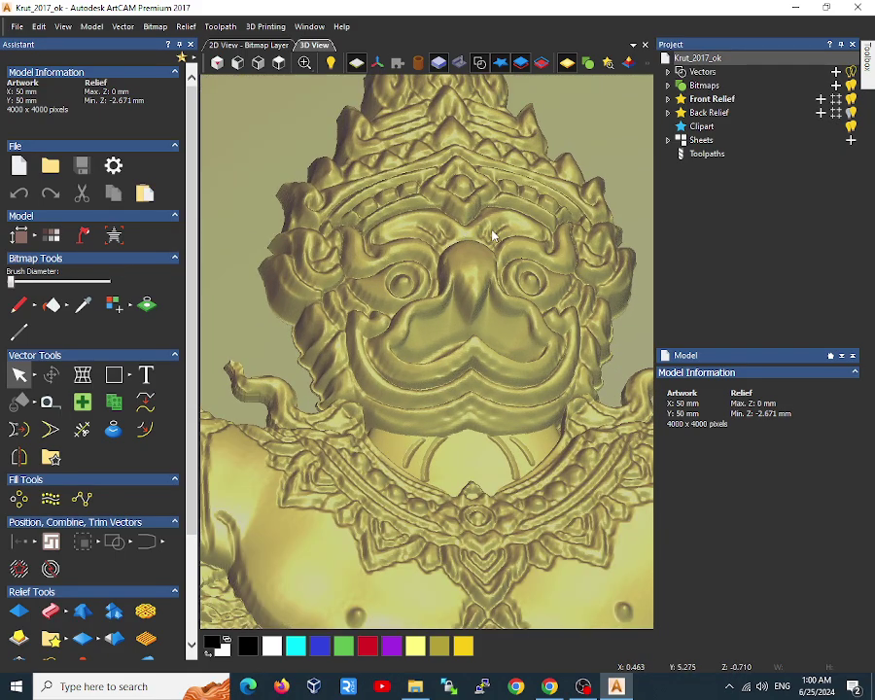
scroll(492, 235, down, 3)
scroll(463, 254, up, 1)
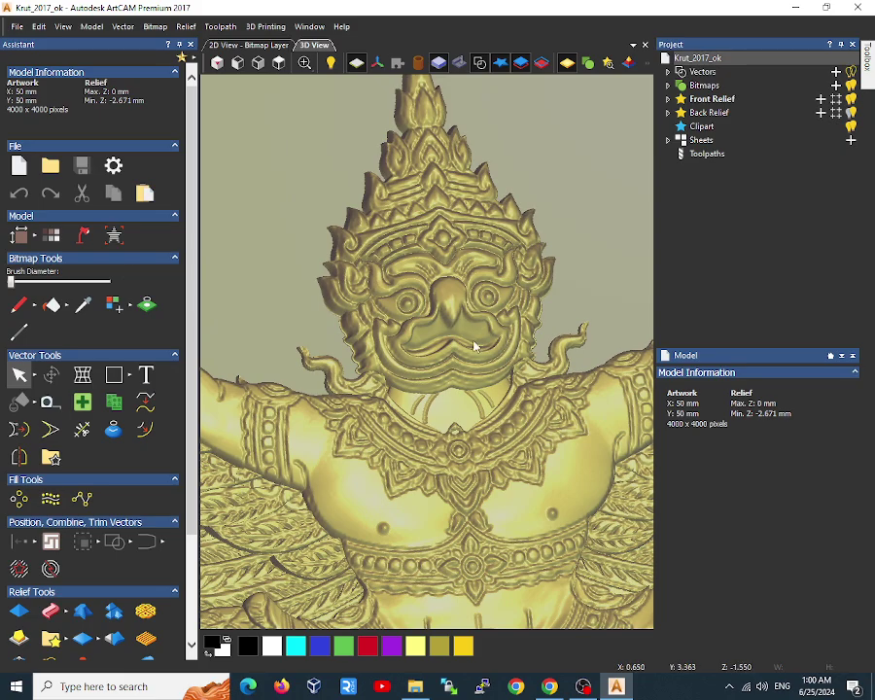
drag(474, 346, 338, 331)
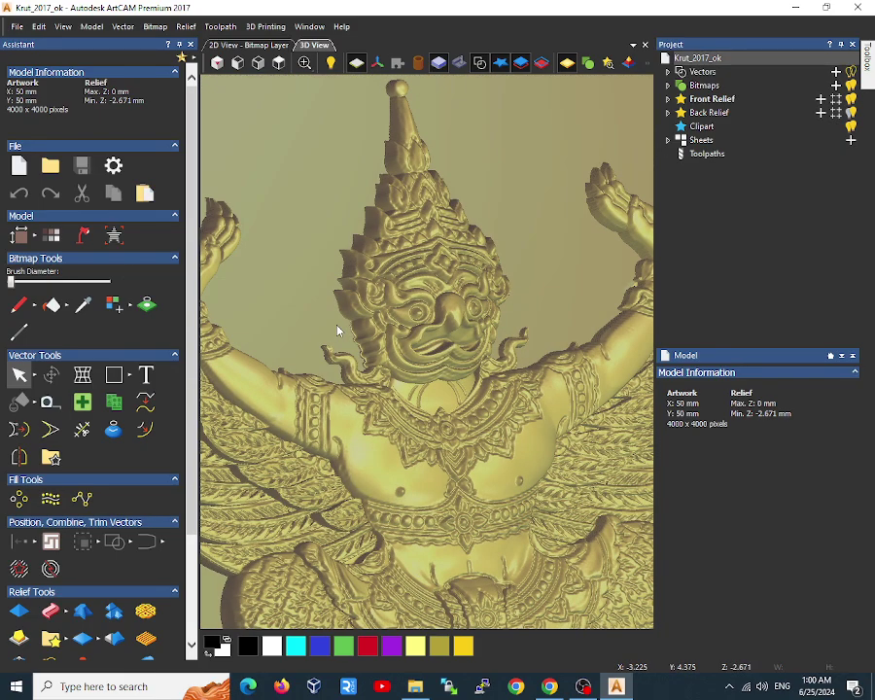
drag(455, 367, 331, 253)
Inspect the garuda relief from above in 3D, focusing on the wing feathers and the overall figure
click(277, 64)
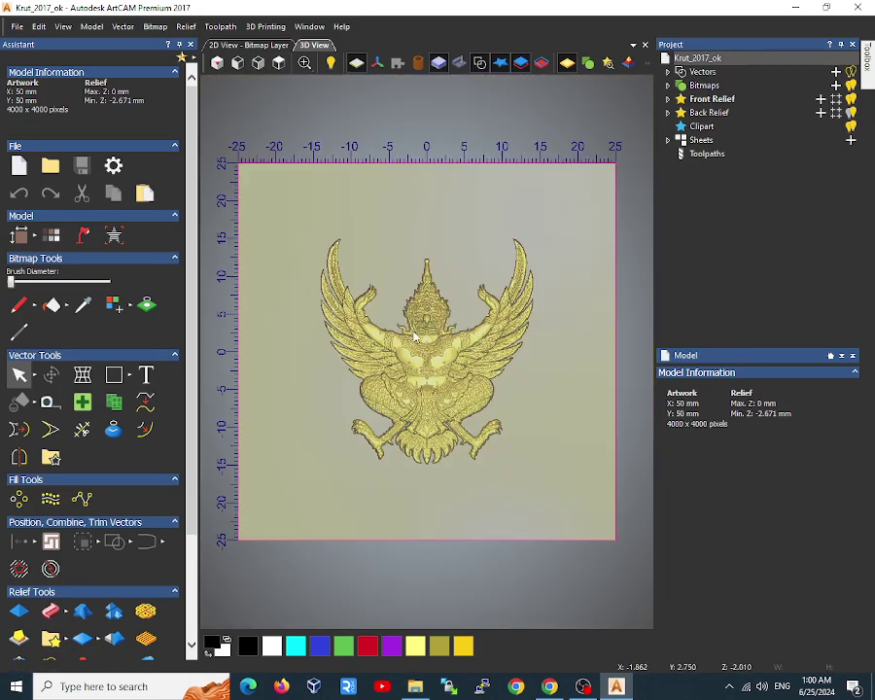
scroll(413, 335, up, 3)
scroll(319, 340, up, 5)
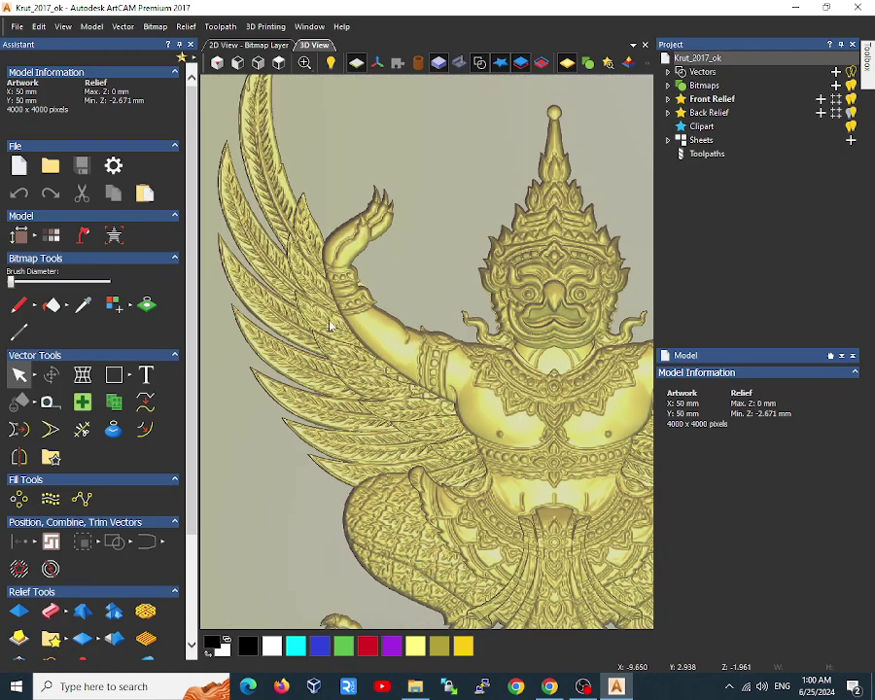
mouse_move(508, 406)
mouse_down()
mouse_move(469, 414)
mouse_move(519, 362)
mouse_move(493, 403)
mouse_up()
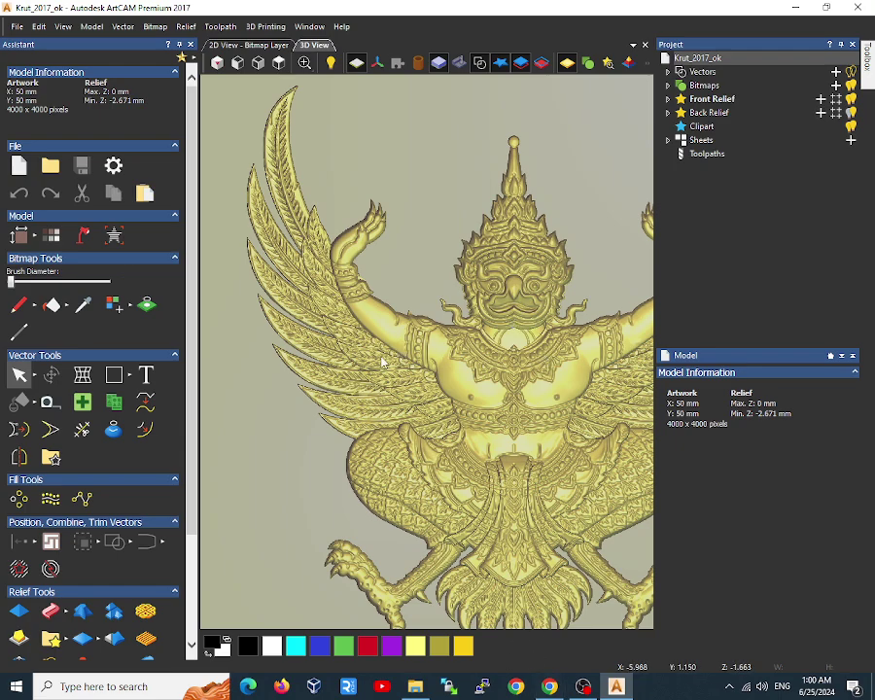
scroll(275, 459, down, 2)
scroll(32, 477, down, 3)
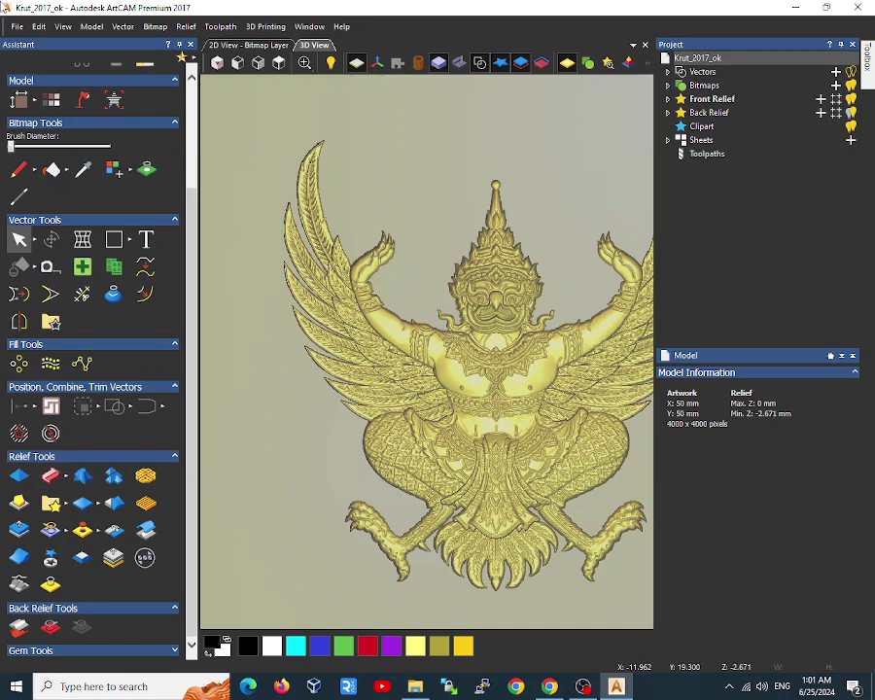
Open the model file Krut_2017_vector without saving changes to the current model
click(17, 26)
click(39, 70)
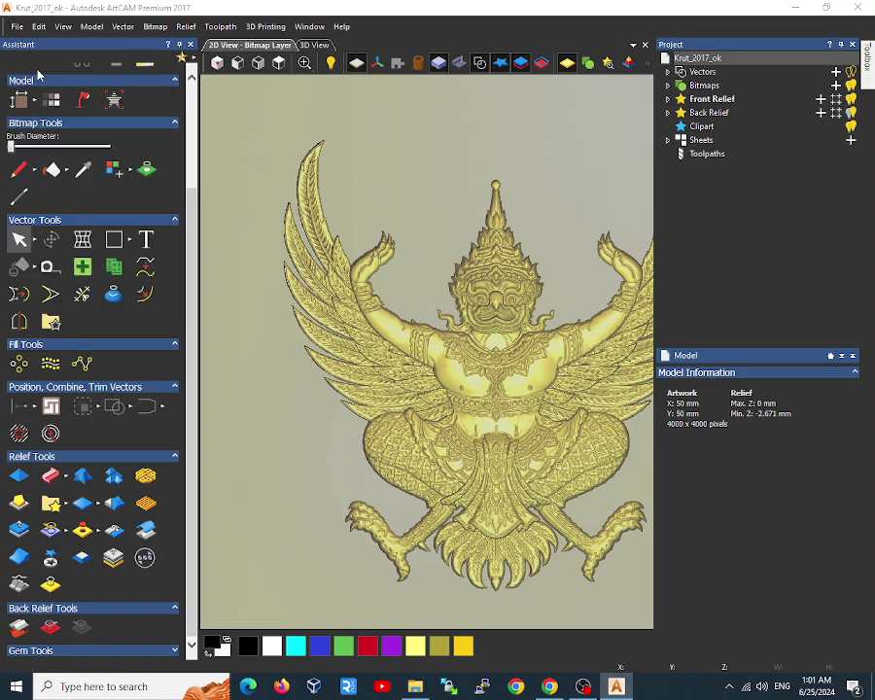
click(377, 309)
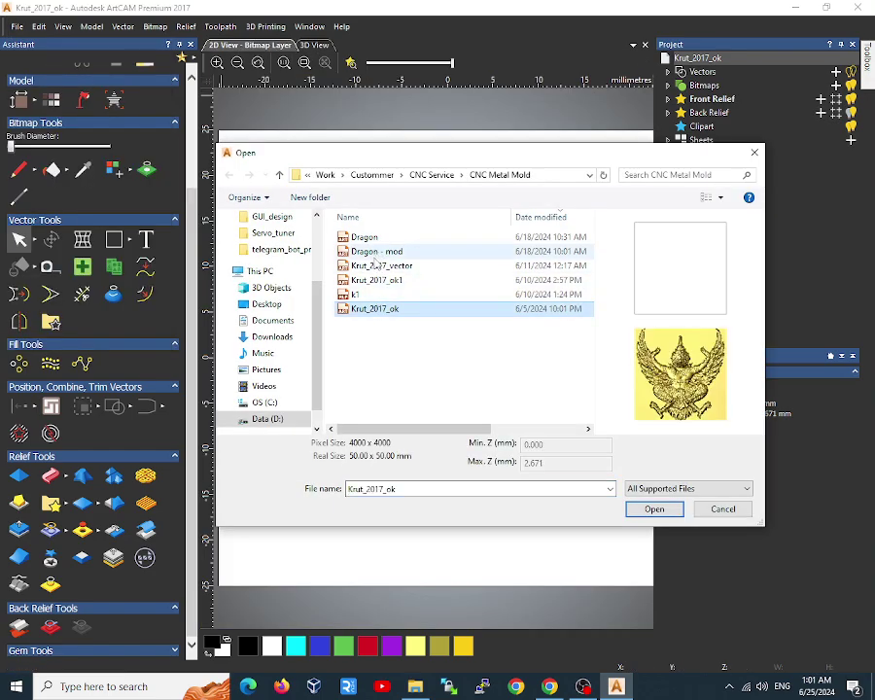
click(377, 264)
click(653, 508)
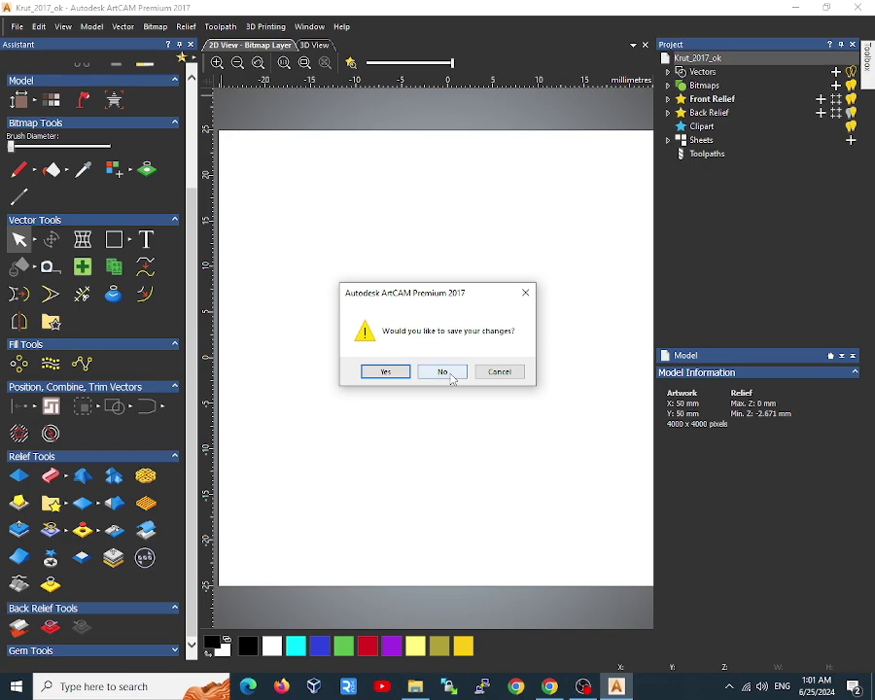
click(442, 372)
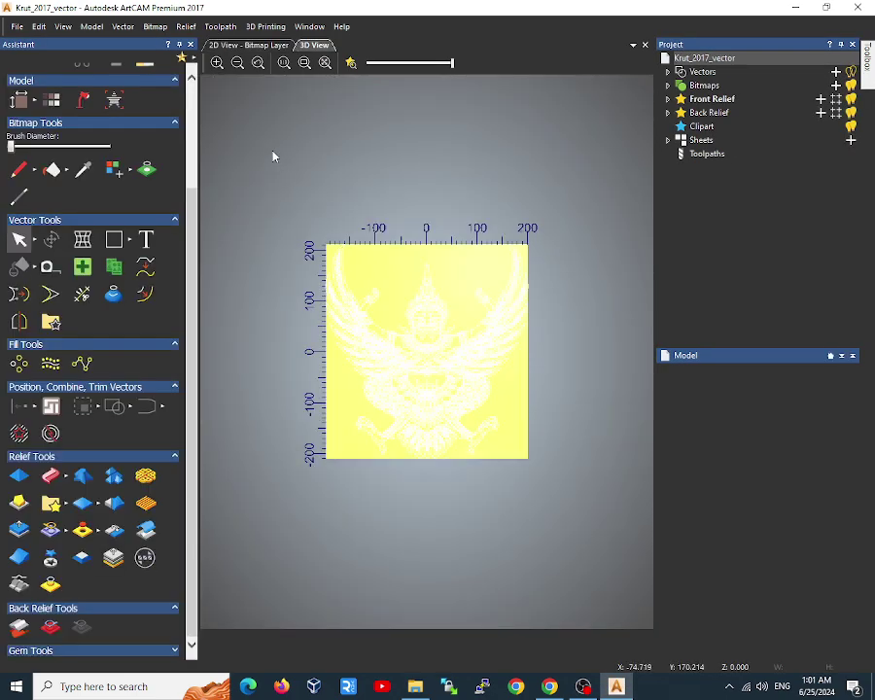
Look at the garuda vectors from above and isometrically in 3D, and return to the 2D view
click(278, 62)
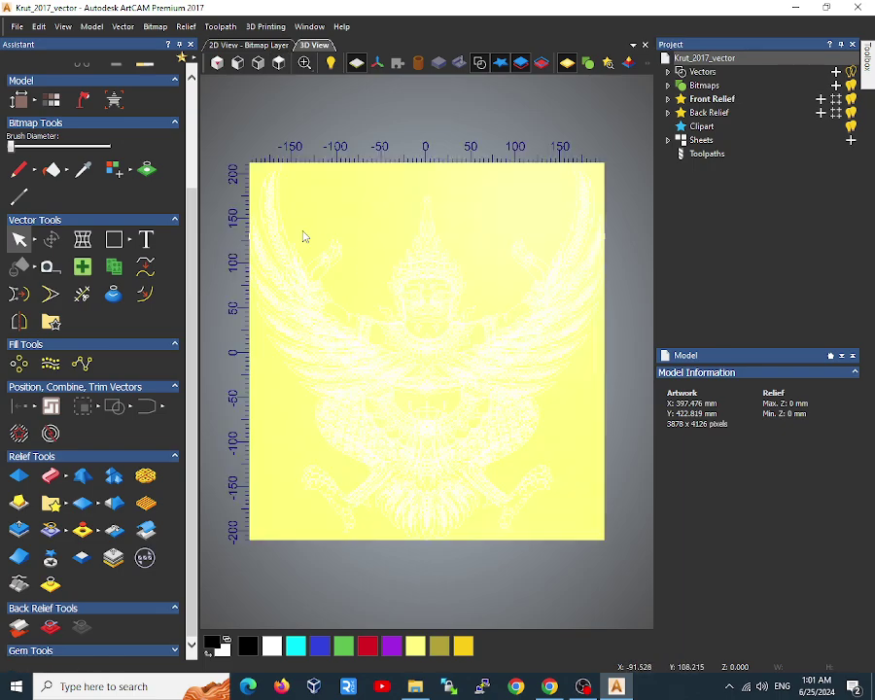
click(216, 62)
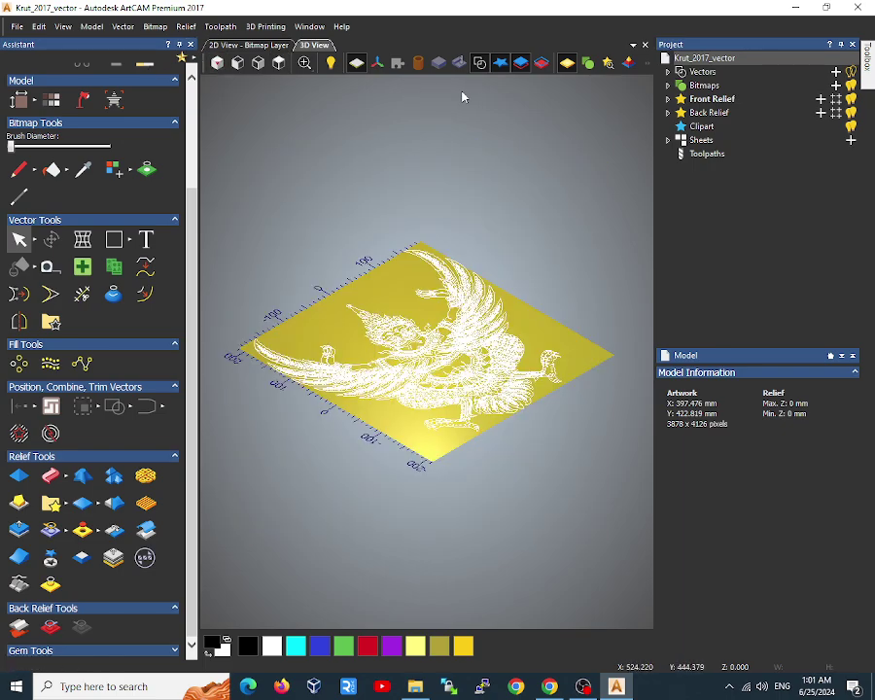
click(278, 63)
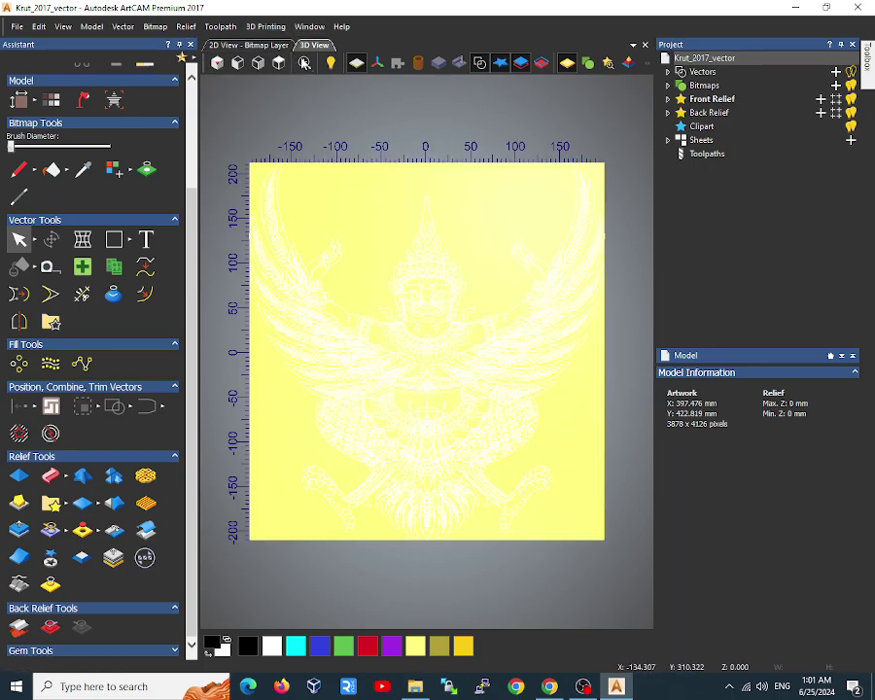
click(243, 44)
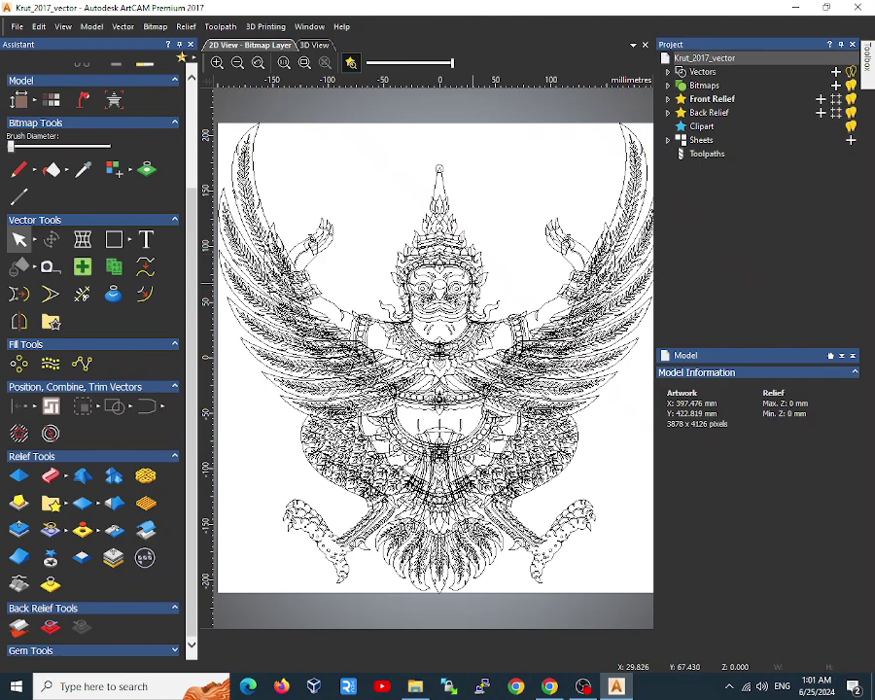
Expand the vector layers and set their visibility so that Default Layer is hidden and layer 0 is shown
click(668, 72)
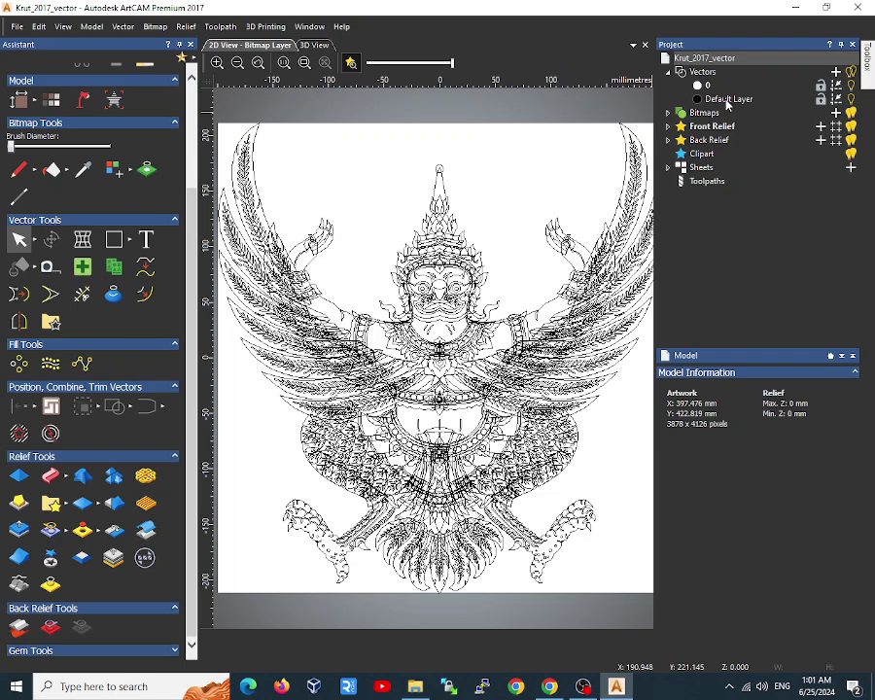
click(726, 101)
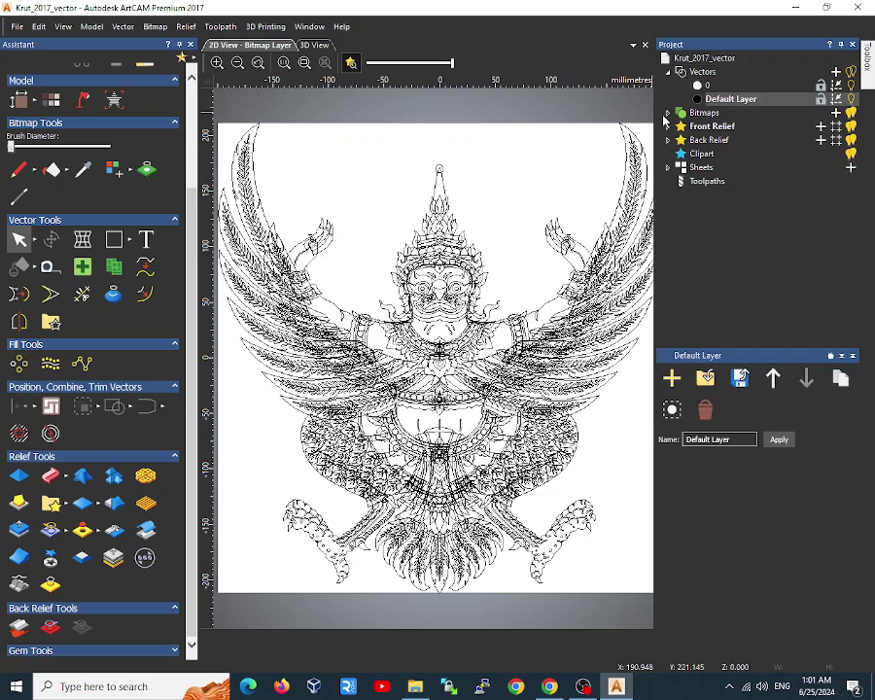
click(851, 100)
click(849, 85)
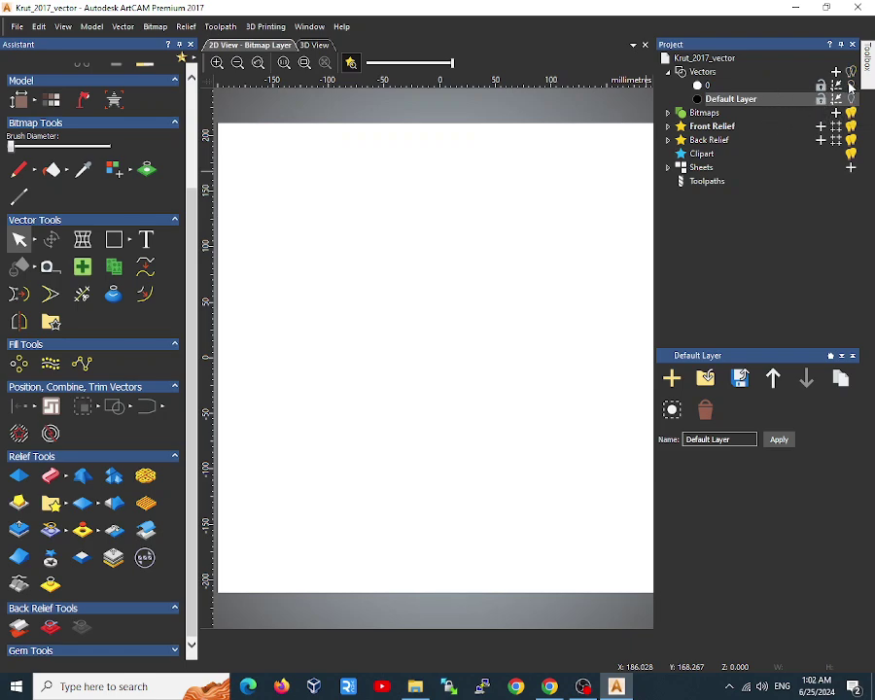
click(850, 98)
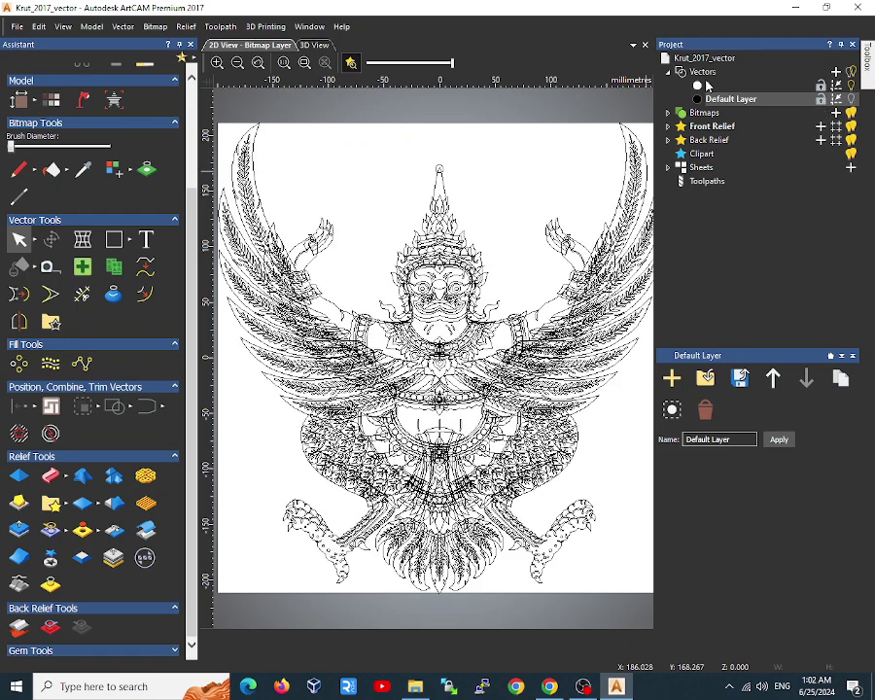
Add a new vector layer named body and check the layer contents by hiding and showing layer 0
click(835, 72)
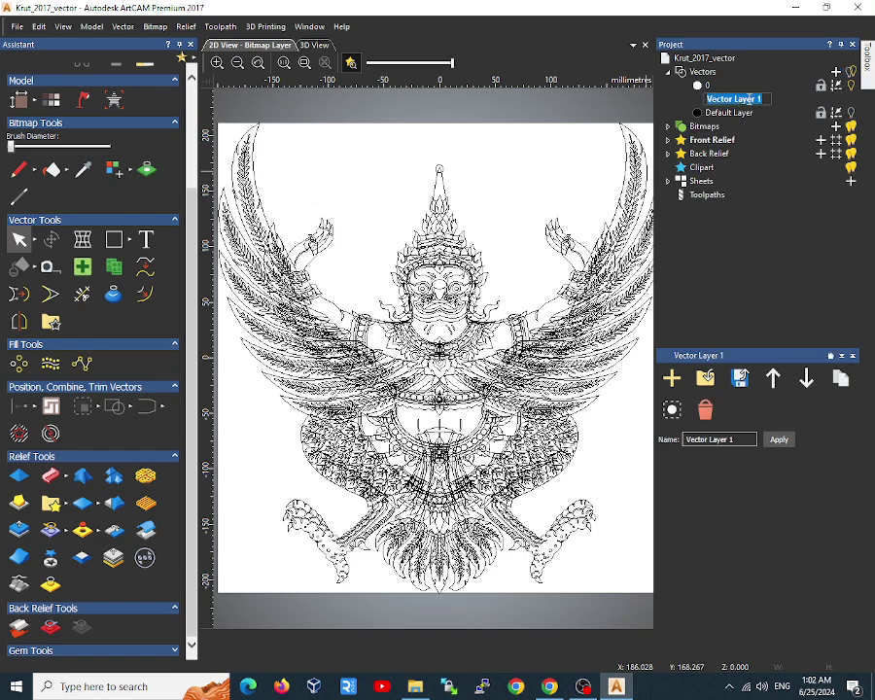
text(body)
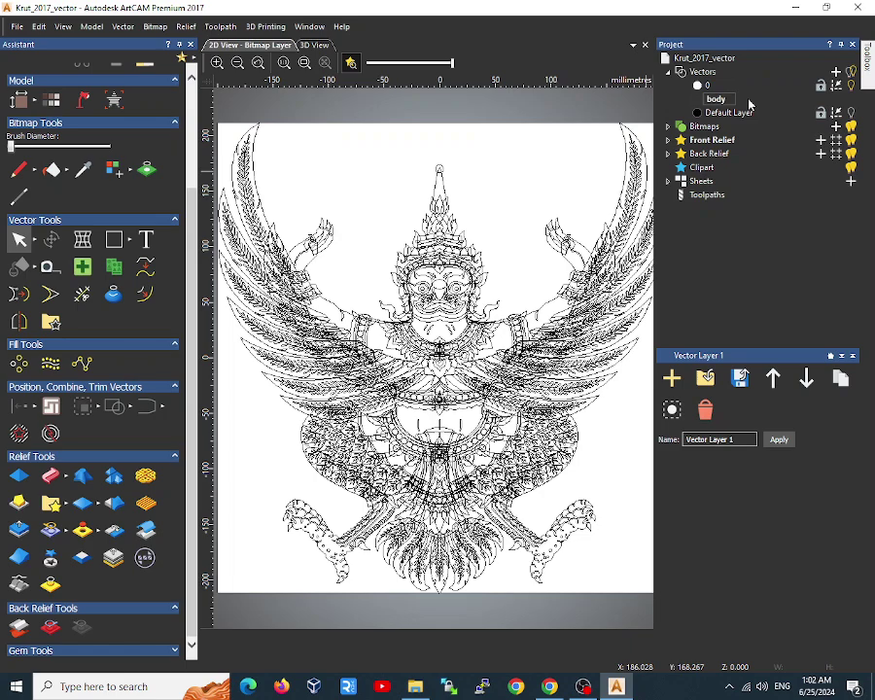
key(Return)
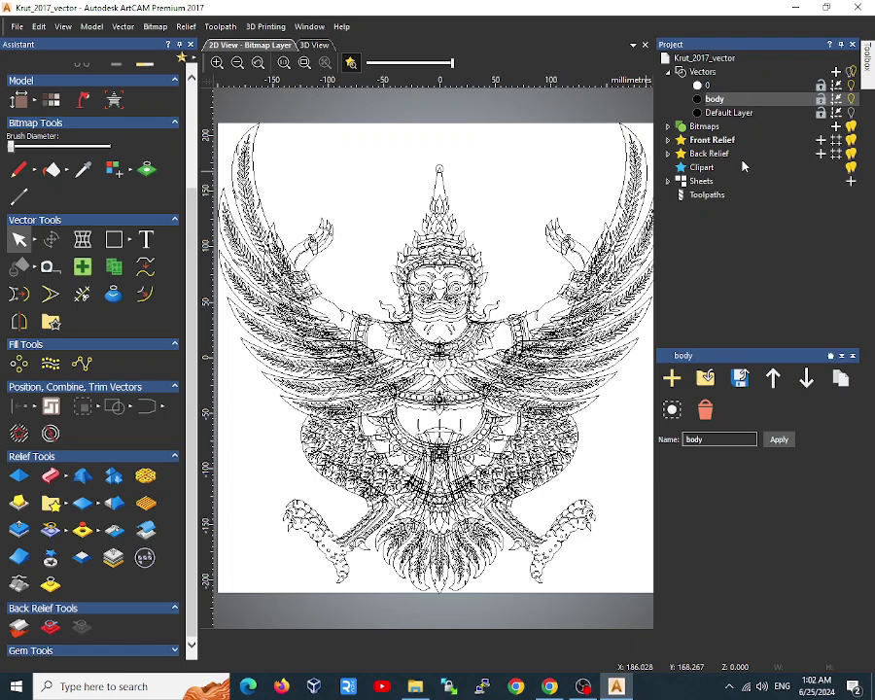
click(849, 95)
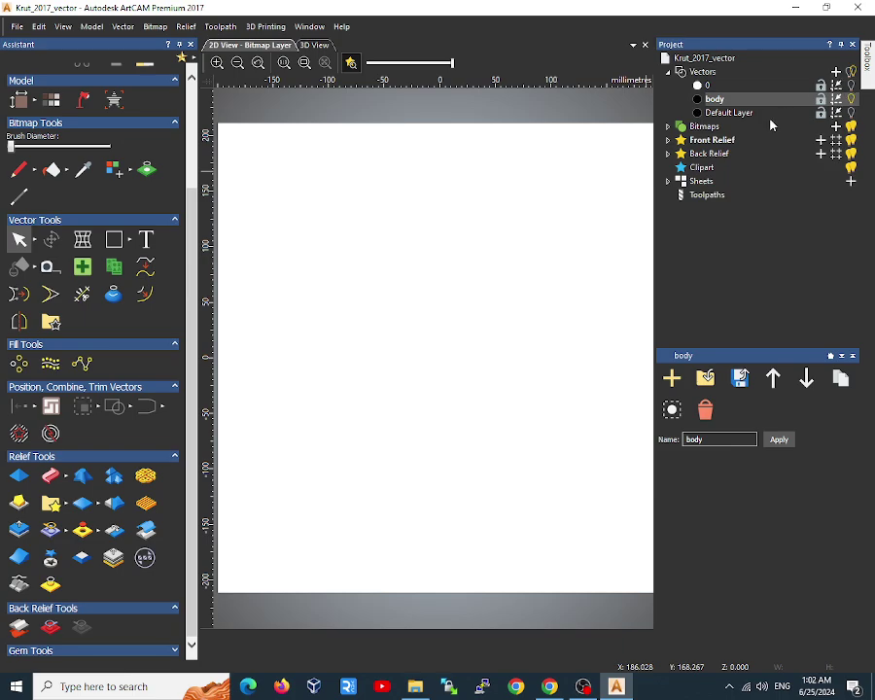
click(851, 92)
Select all the garuda vectors on the artwork and copy them
scroll(272, 165, down, 3)
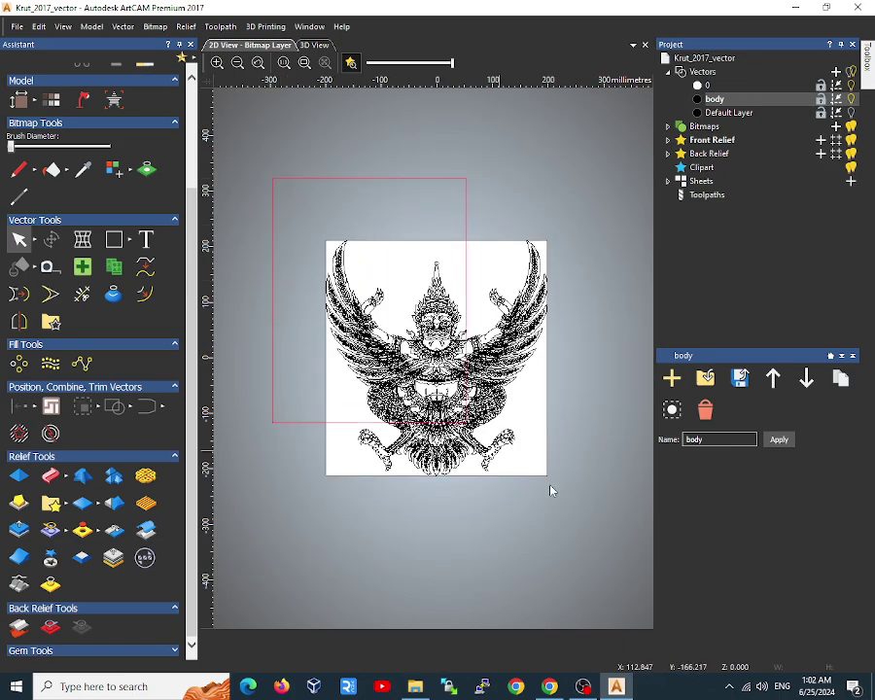
drag(550, 490, 605, 532)
right_click(490, 347)
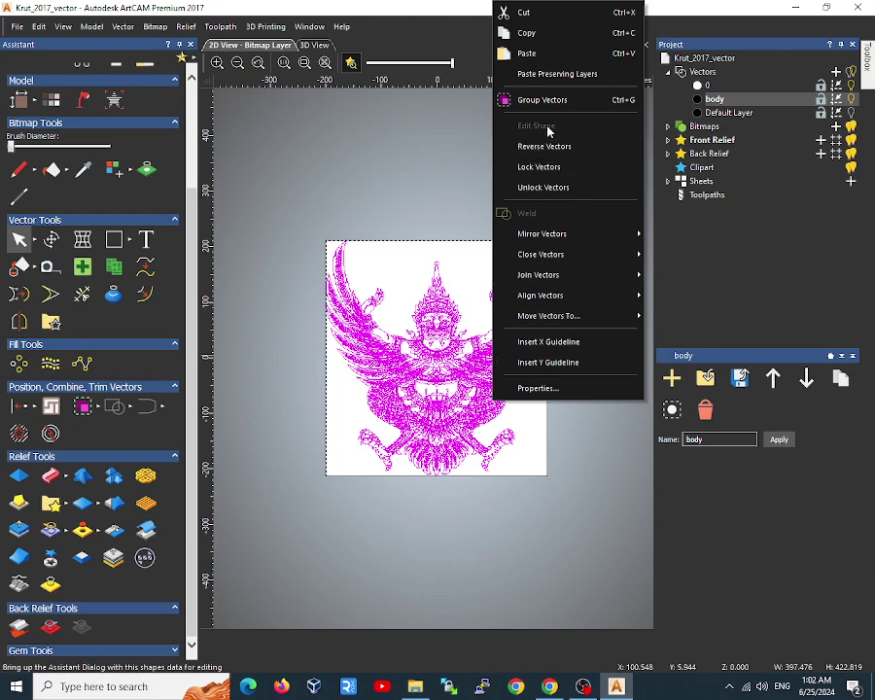
click(515, 53)
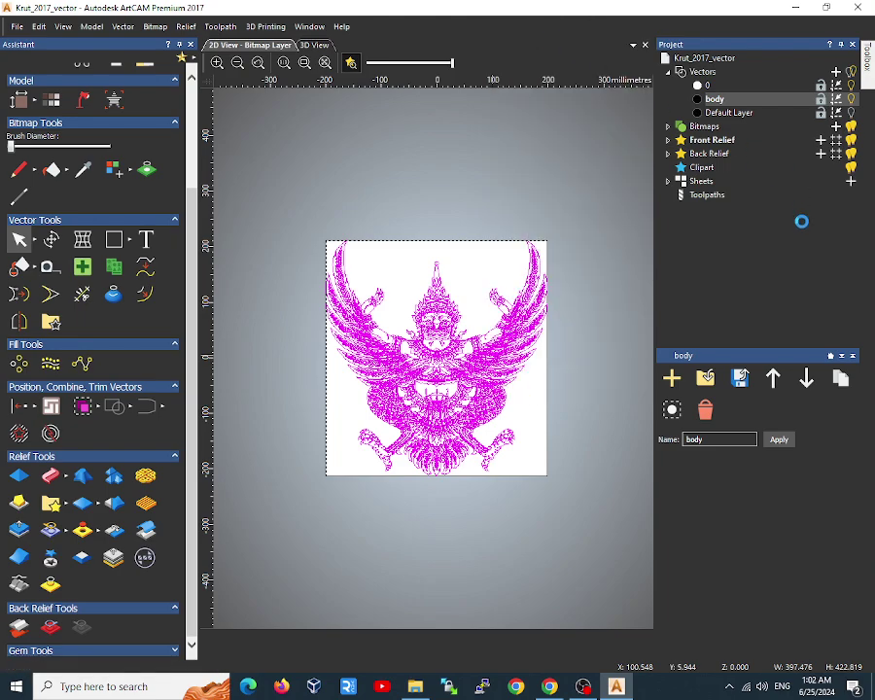
Hide the body layer and paste the copied garuda vectors with layer 0 active
click(851, 98)
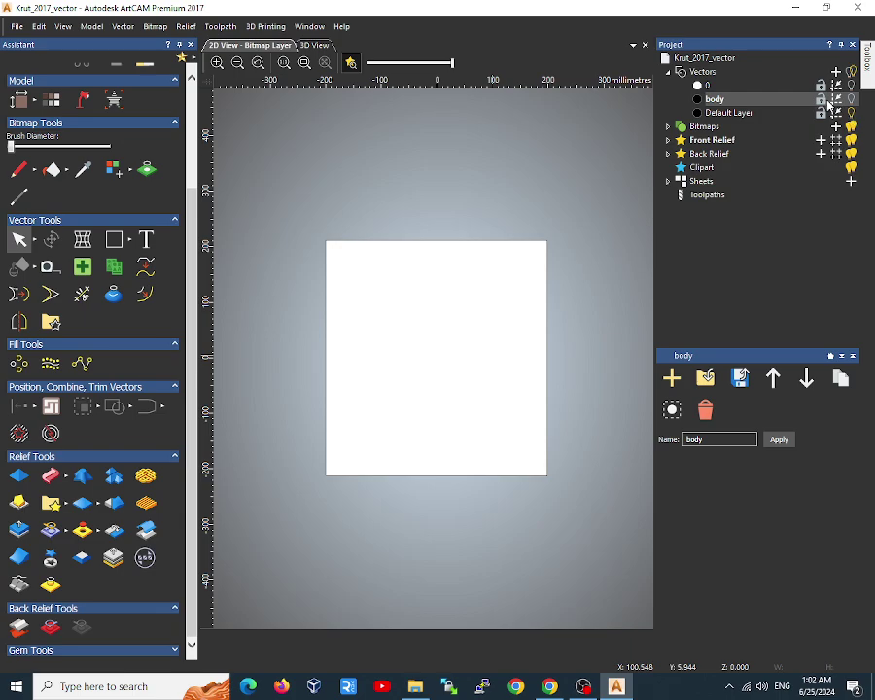
click(757, 86)
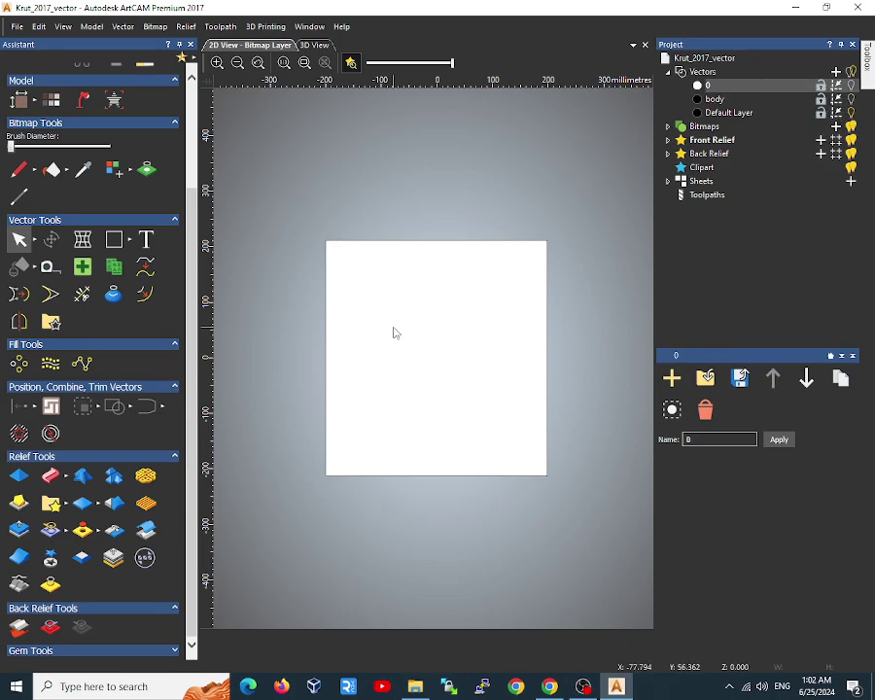
key(ctrl+v)
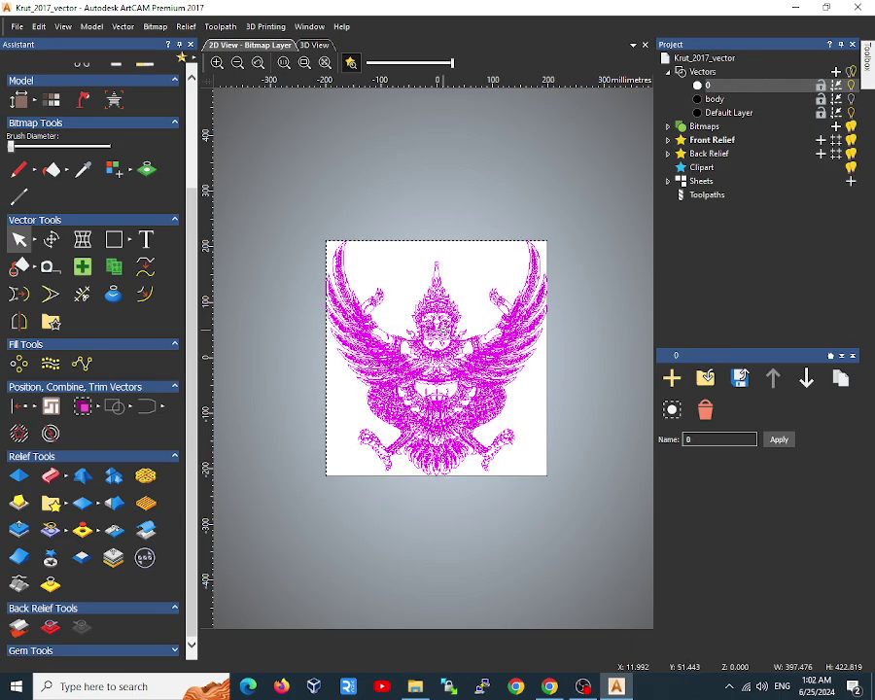
Delete the vectors along the garuda's right side and the detail vectors enclosed in its left half
scroll(428, 321, up, 3)
scroll(551, 254, down, 3)
drag(474, 238, 598, 525)
click(277, 298)
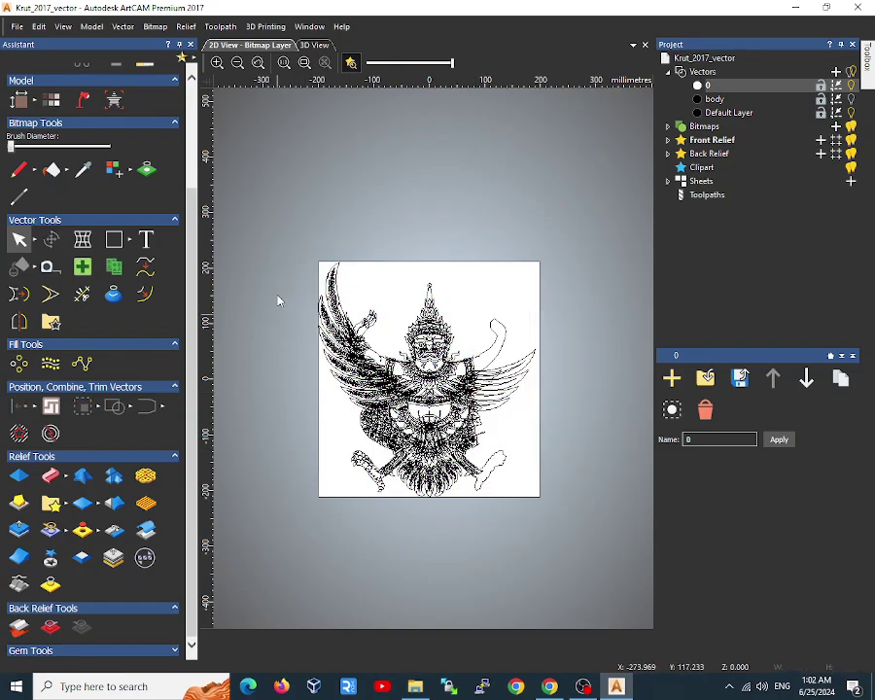
drag(277, 184, 428, 596)
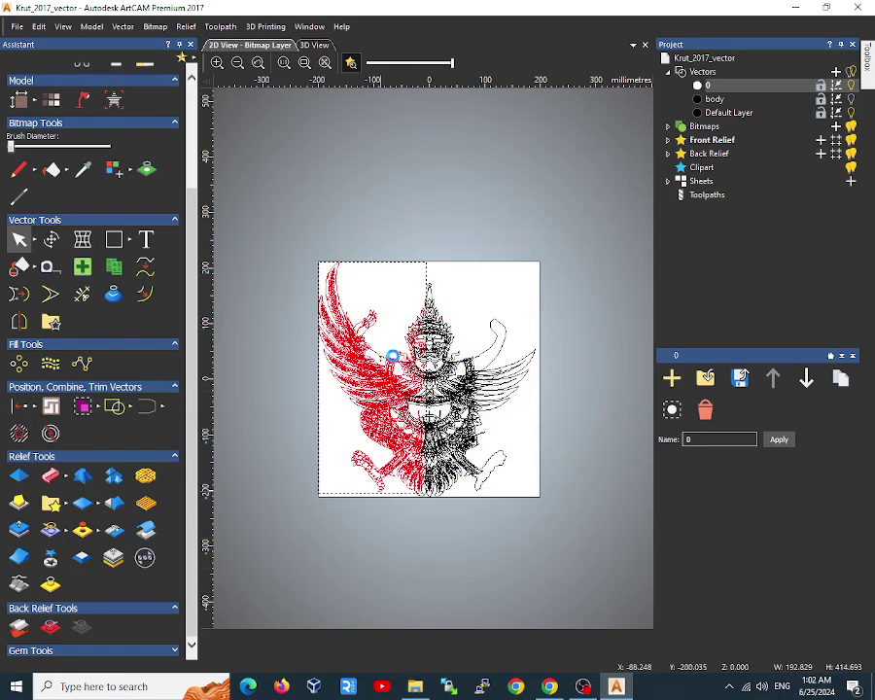
key(Delete)
Delete the torso, skirt and leg details and the remaining right wing feathers enclosed by the selections
drag(382, 344, 519, 539)
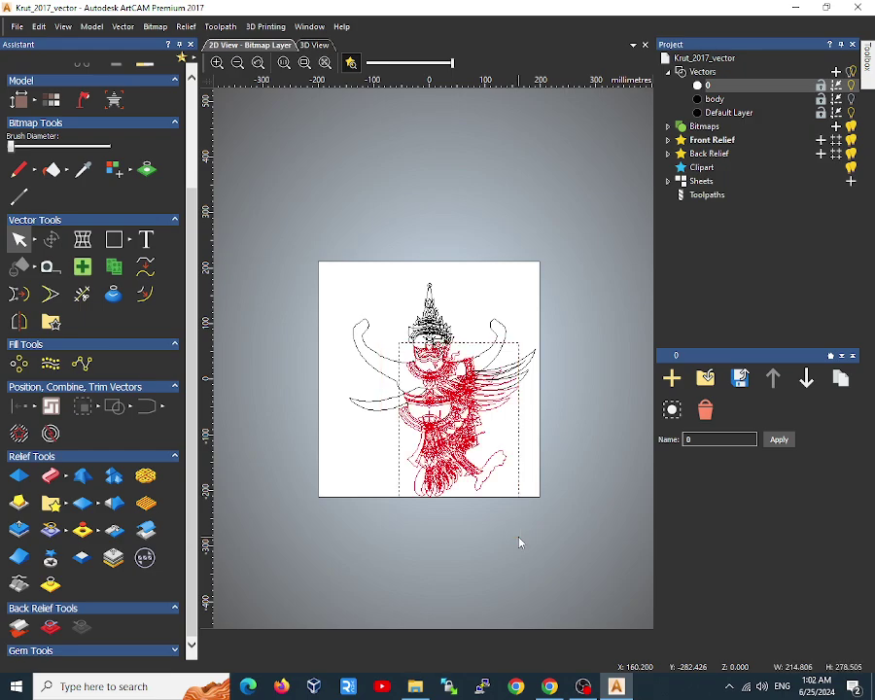
key(Delete)
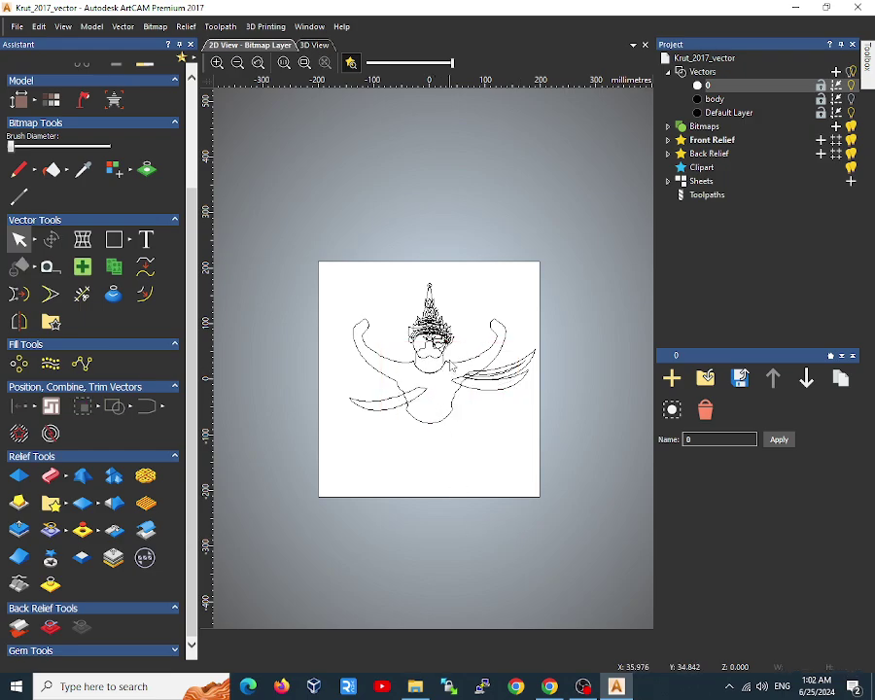
drag(450, 357, 552, 437)
key(Delete)
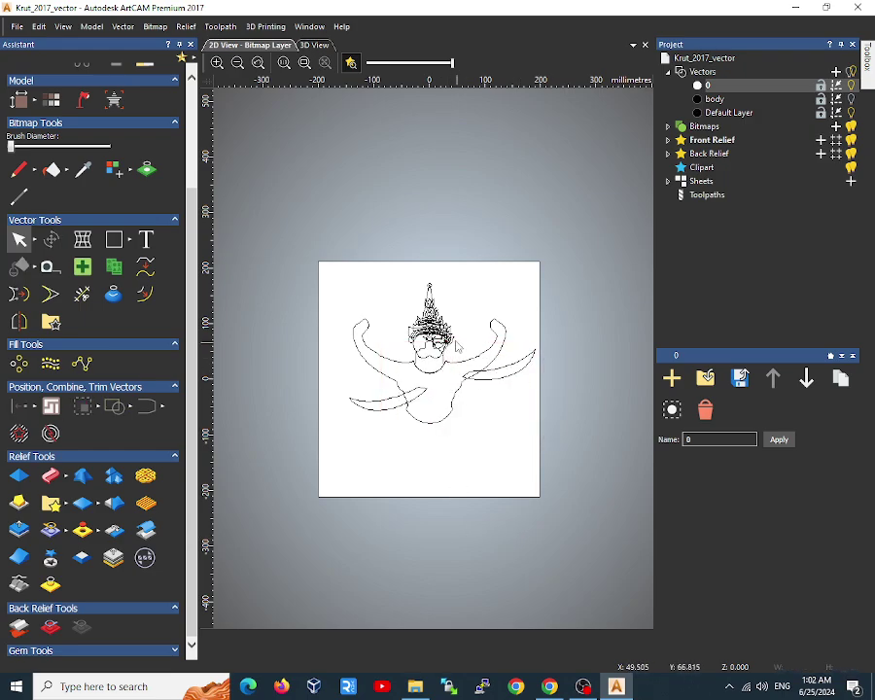
Select the mouth outline and the face outline in turn to check that each is a separate vector
scroll(367, 277, up, 5)
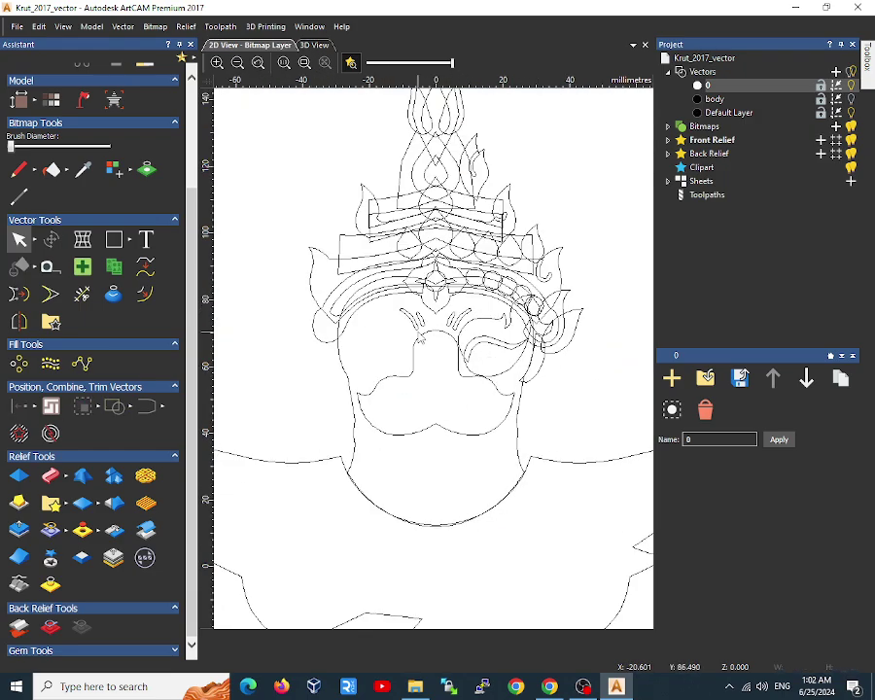
click(456, 434)
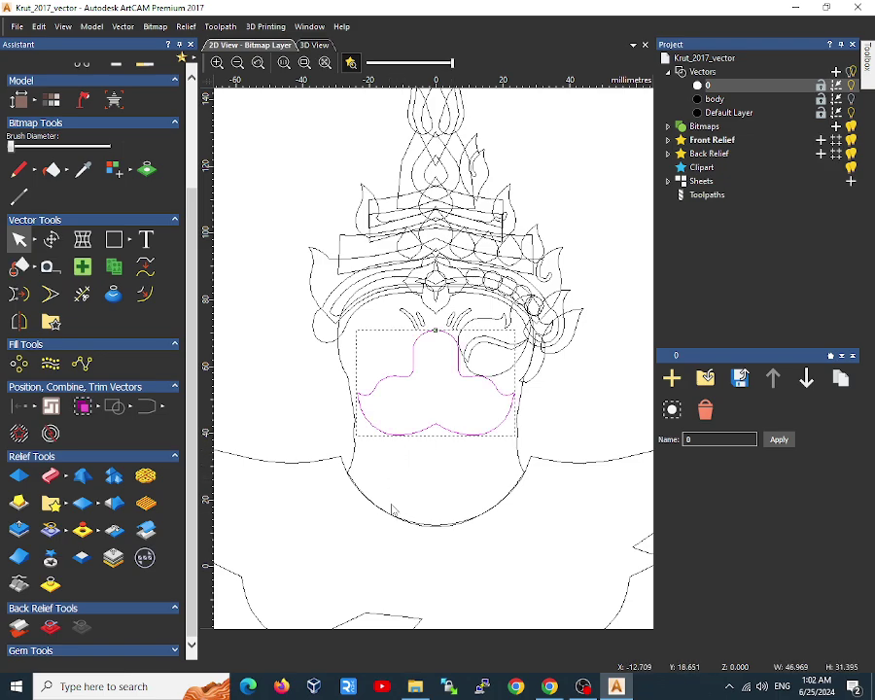
click(355, 481)
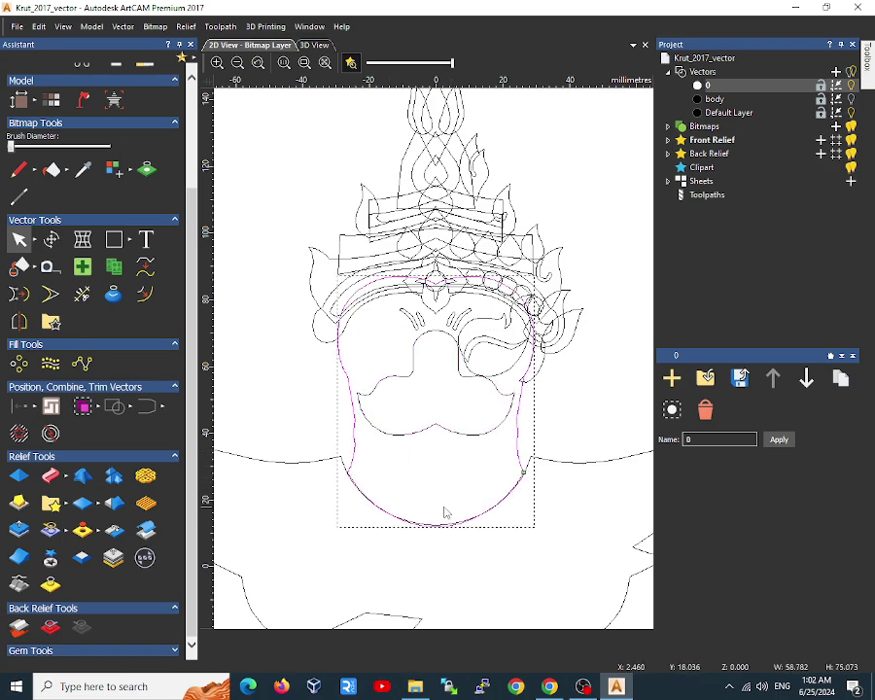
scroll(445, 512, up, 2)
scroll(445, 512, down, 4)
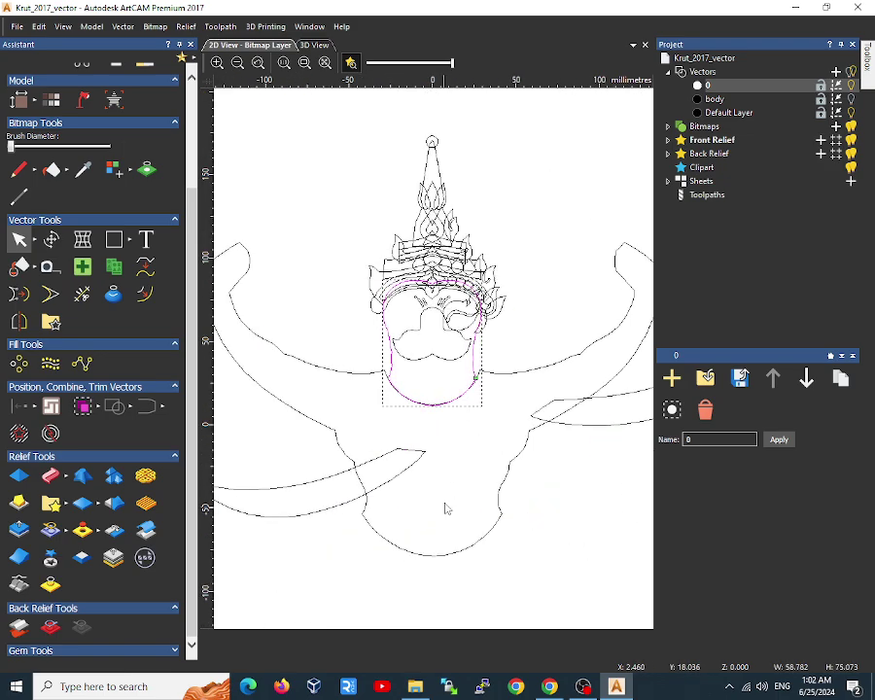
Delete the two leftover feather outlines that cross the arms on either side of the body
click(402, 475)
click(447, 491)
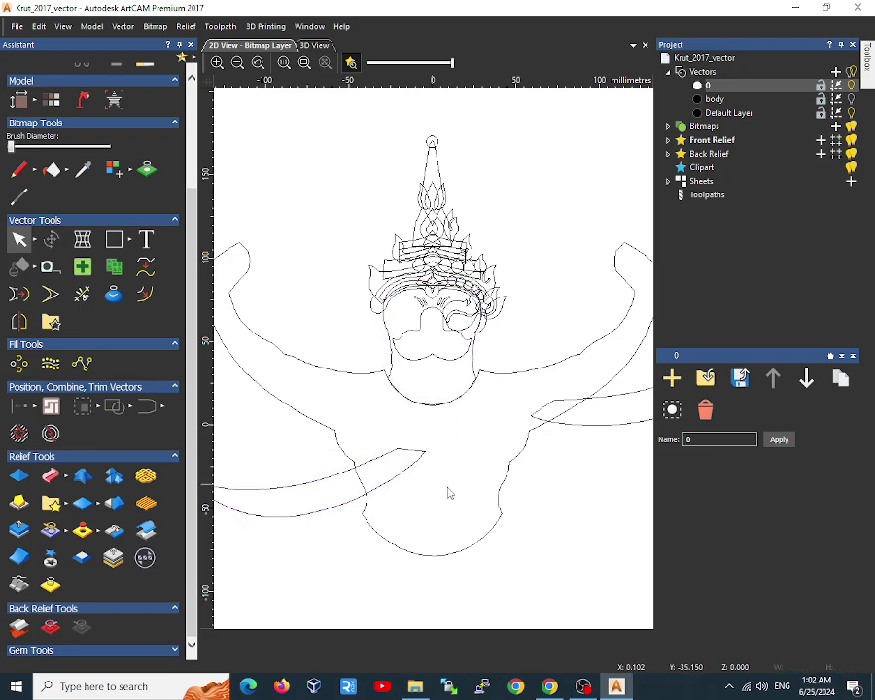
click(425, 450)
key(Delete)
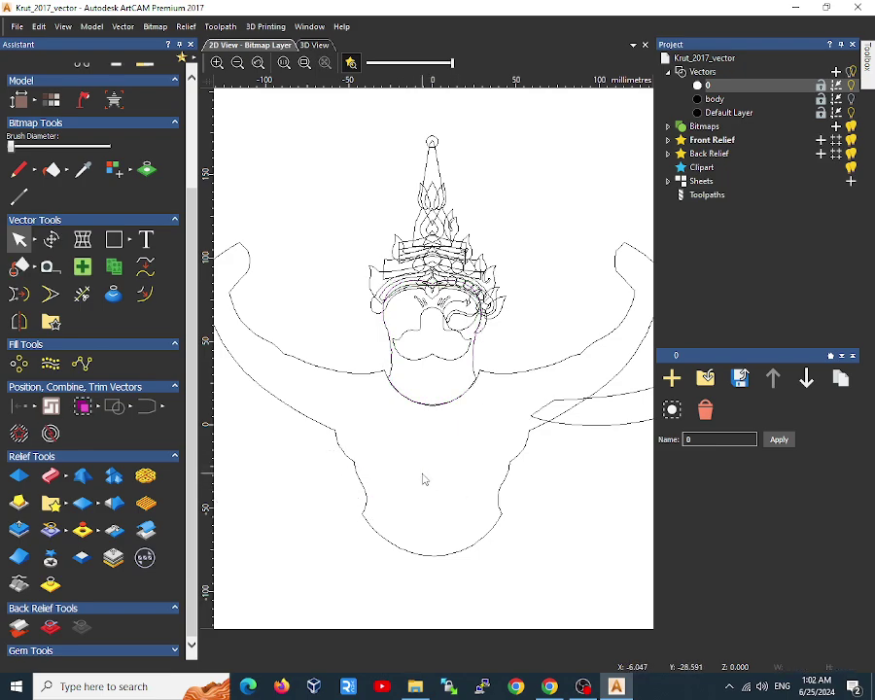
click(580, 431)
click(467, 451)
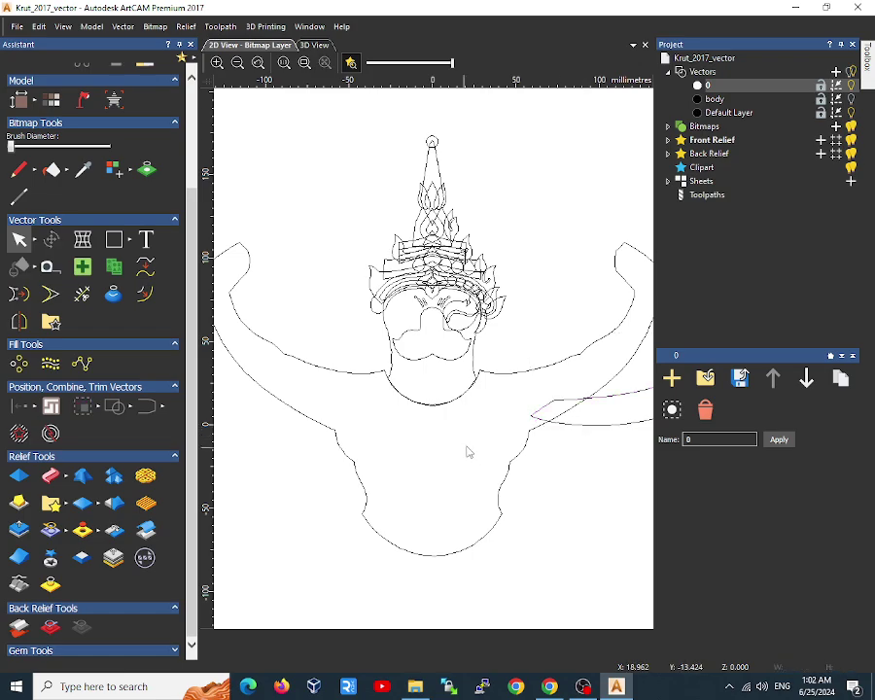
click(589, 426)
key(Delete)
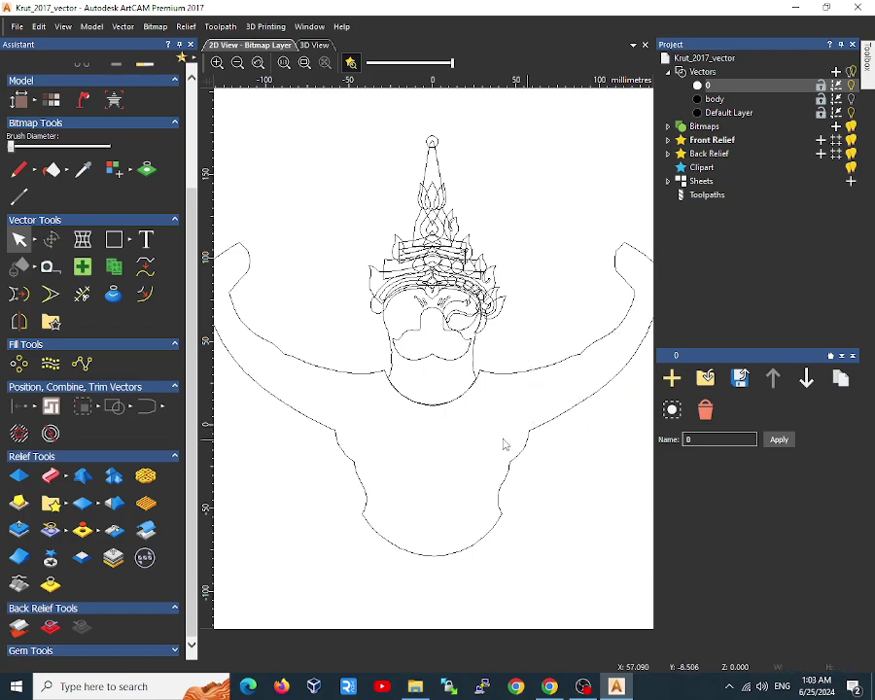
Open the combined body and arms outline in the Shape Editor and give it a Round profile
scroll(367, 399, down, 2)
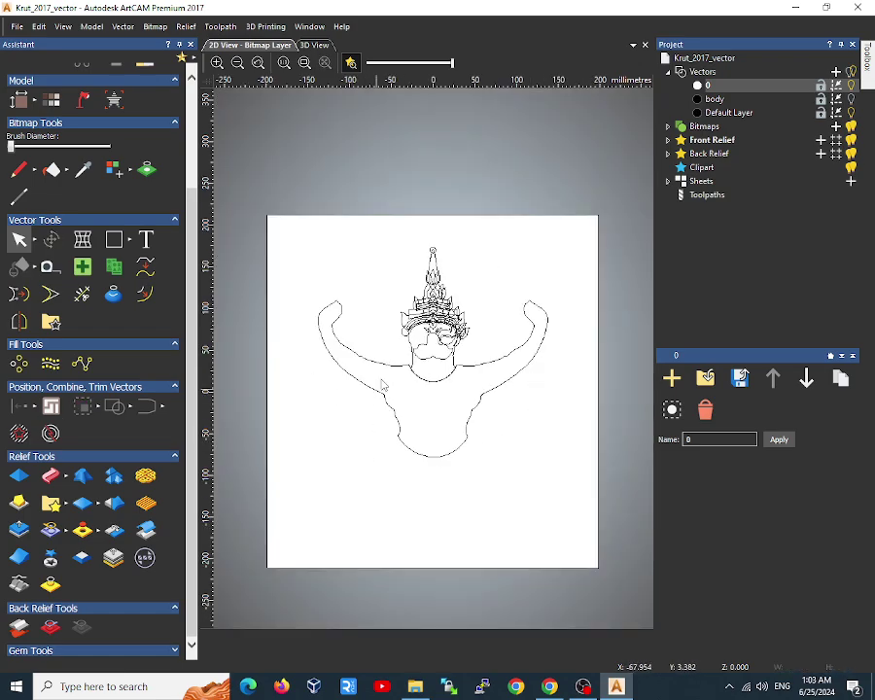
scroll(382, 384, up, 3)
click(387, 367)
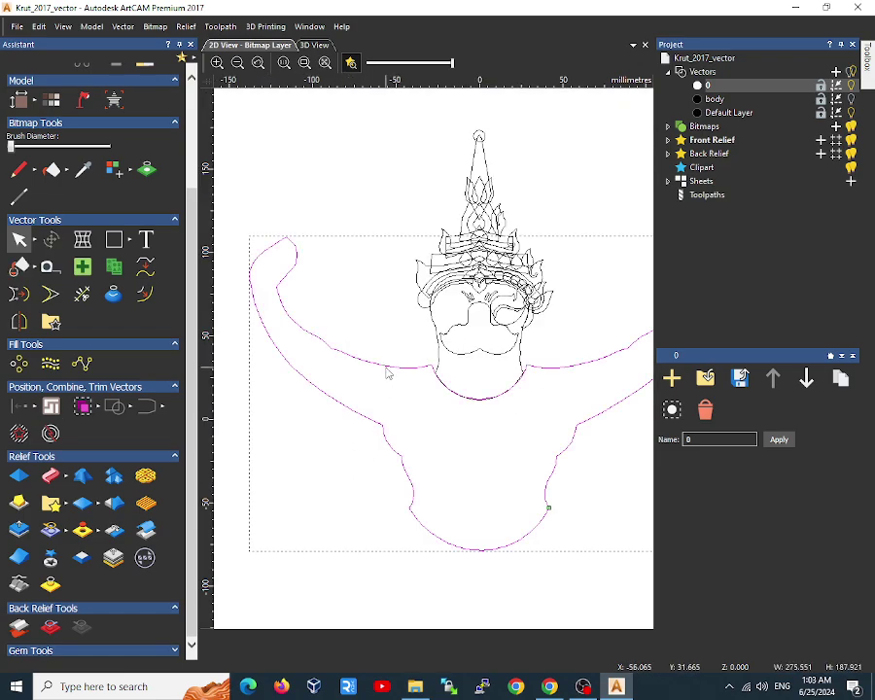
double_click(425, 436)
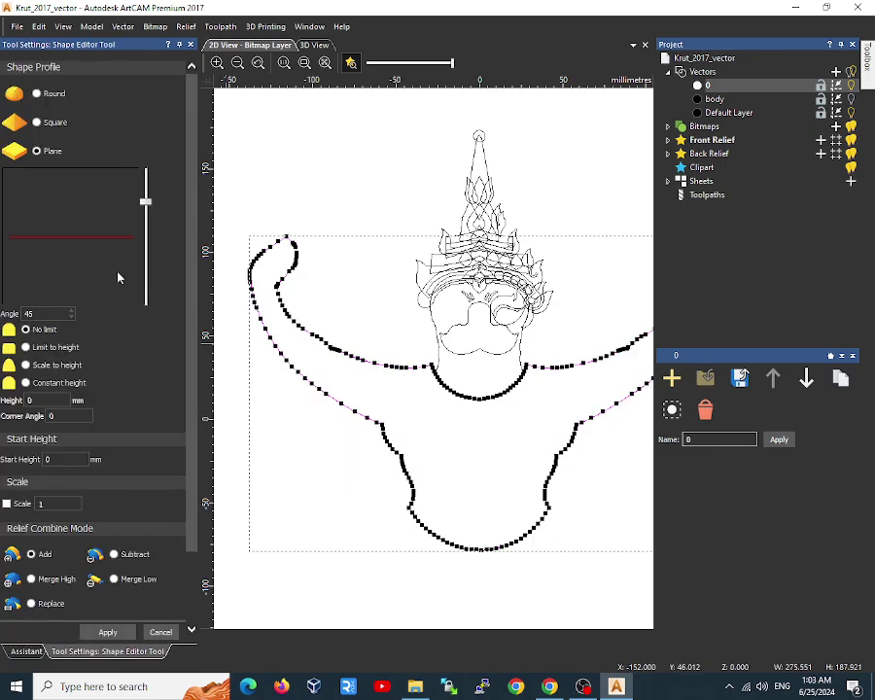
click(36, 94)
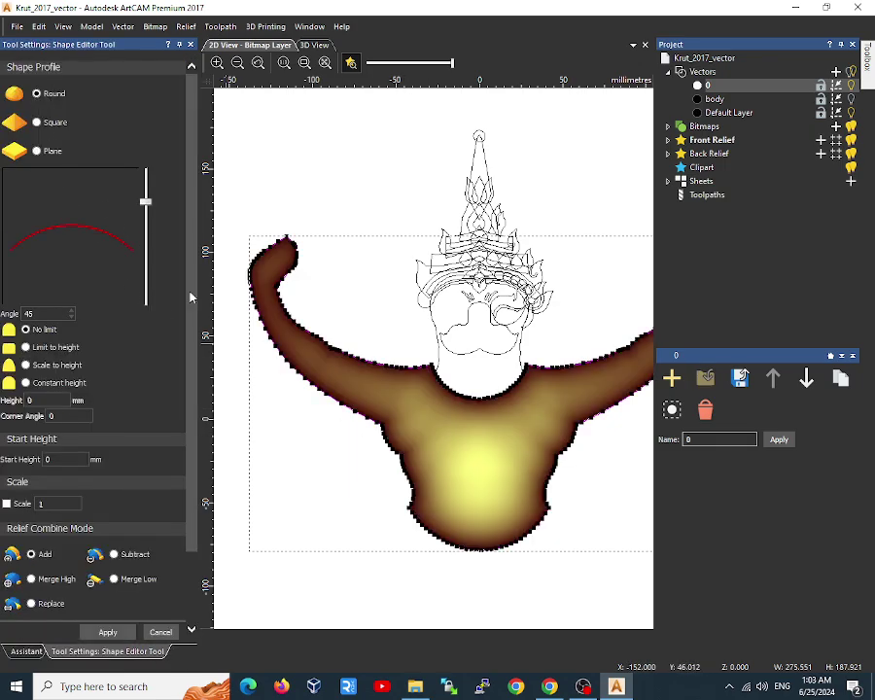
scroll(427, 427, up, 1)
scroll(447, 469, down, 1)
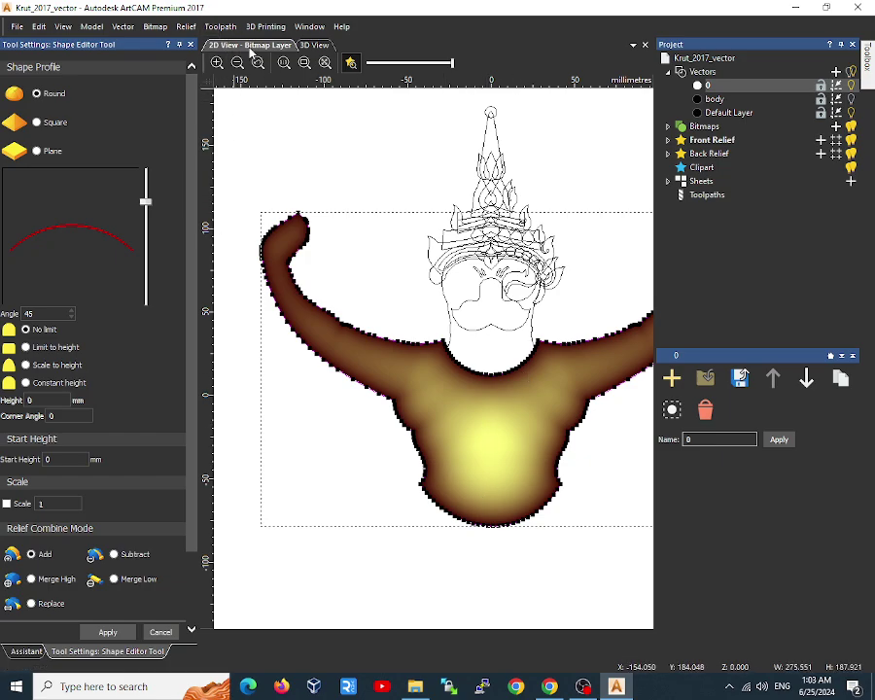
Inspect the rounded body in the 3D view and set its profile angle to 57 degrees
click(313, 45)
scroll(443, 347, up, 4)
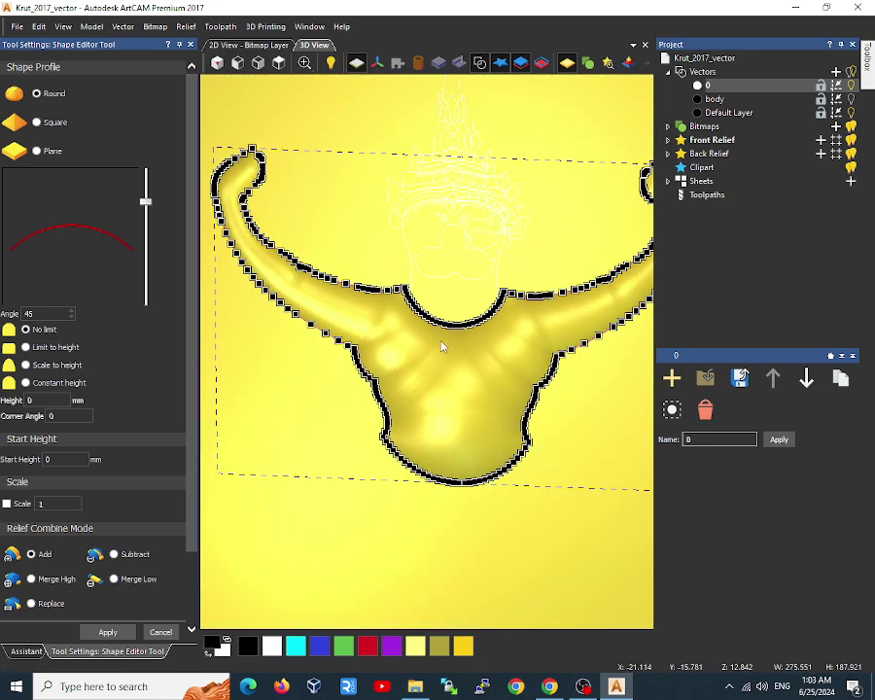
drag(442, 346, 443, 318)
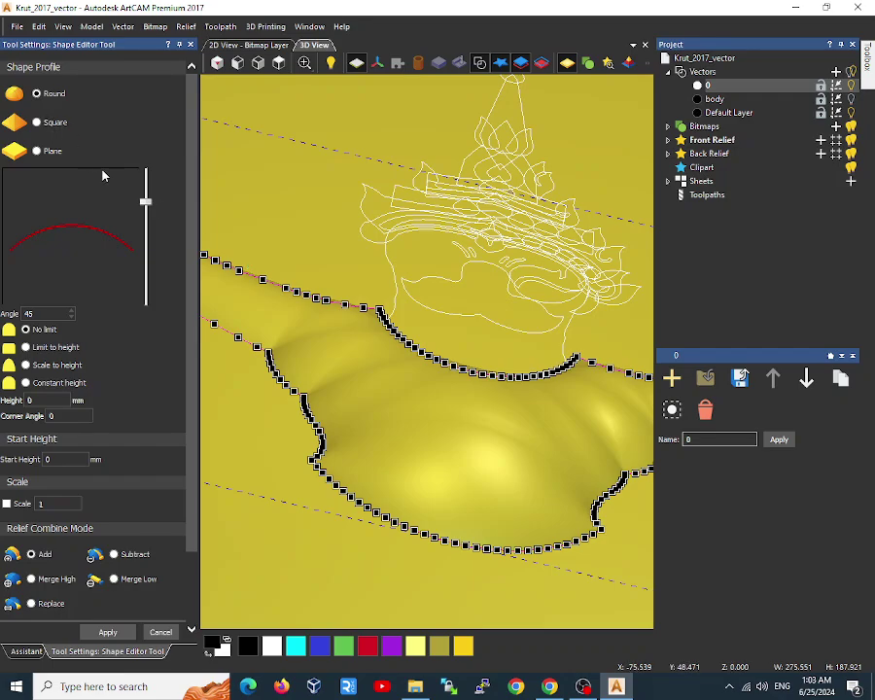
drag(146, 203, 146, 174)
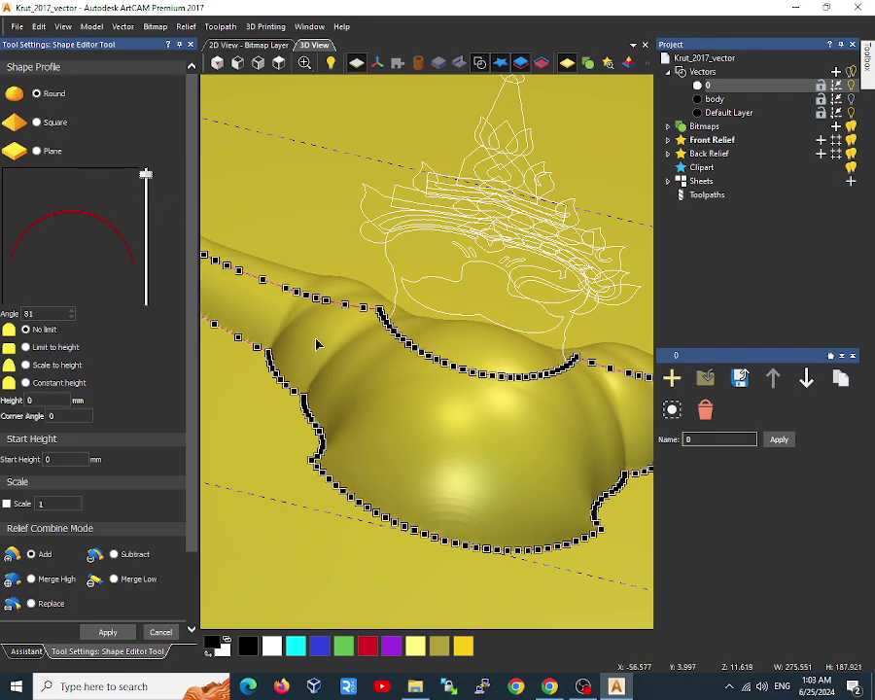
drag(360, 381, 363, 452)
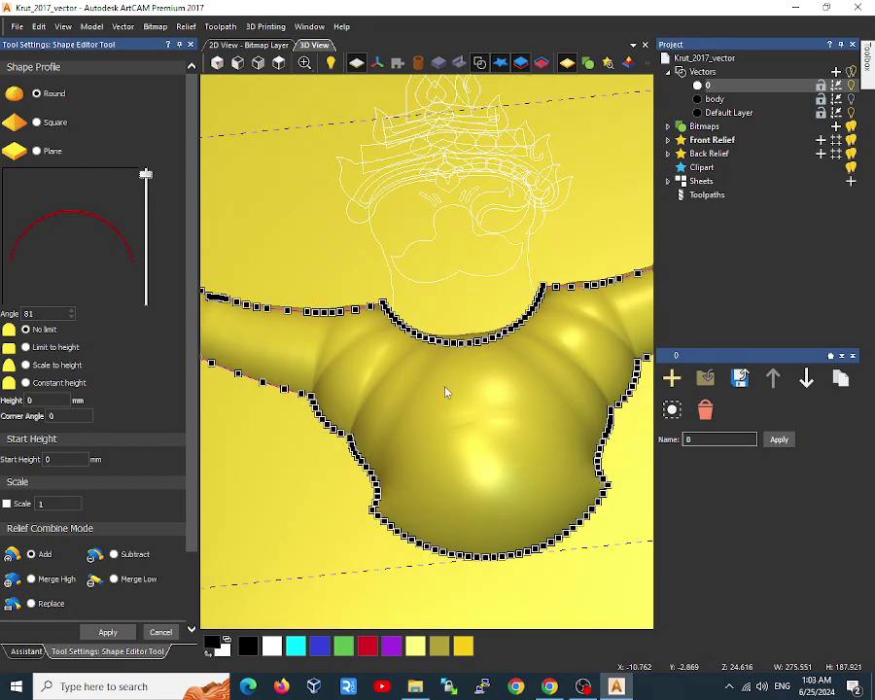
scroll(446, 403, up, 2)
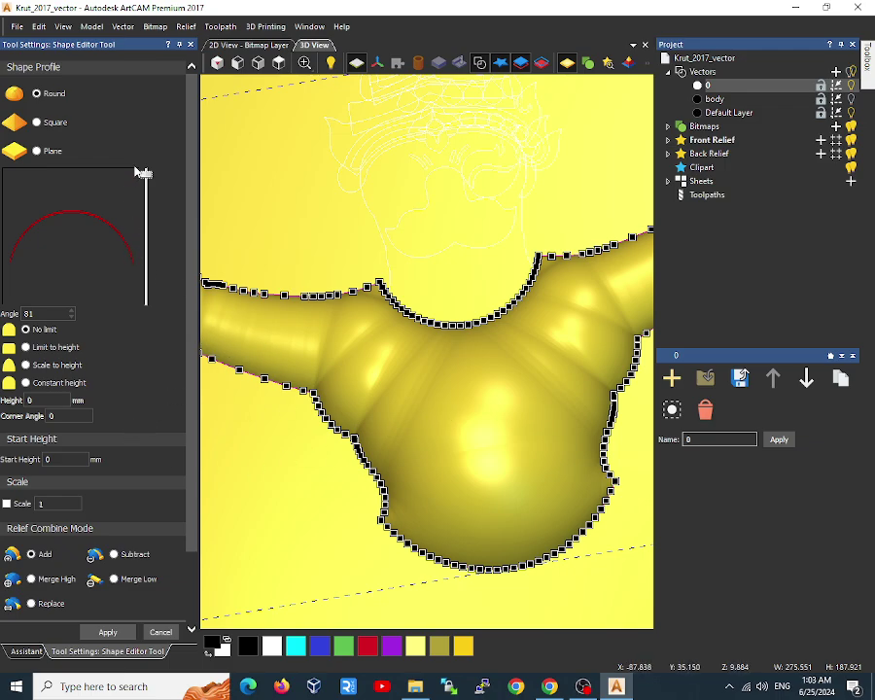
drag(145, 175, 146, 193)
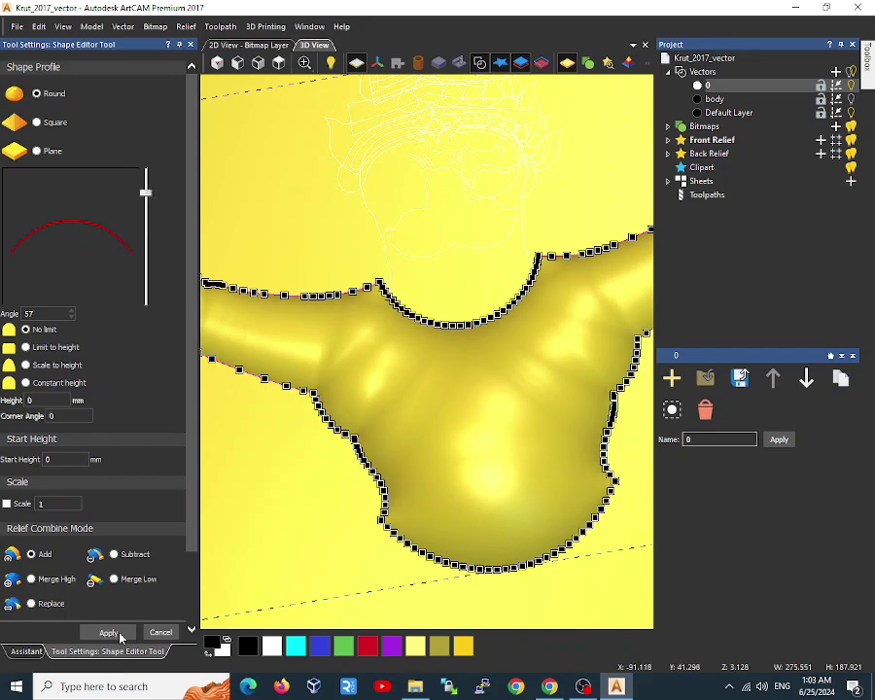
Select the face outline on the relief and give it a Round shape profile
click(381, 289)
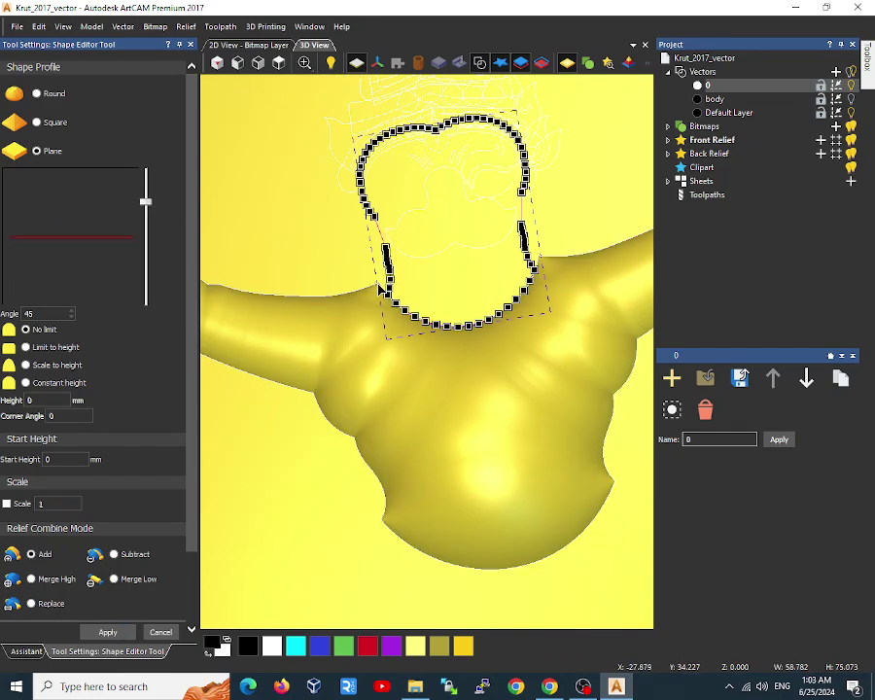
click(36, 93)
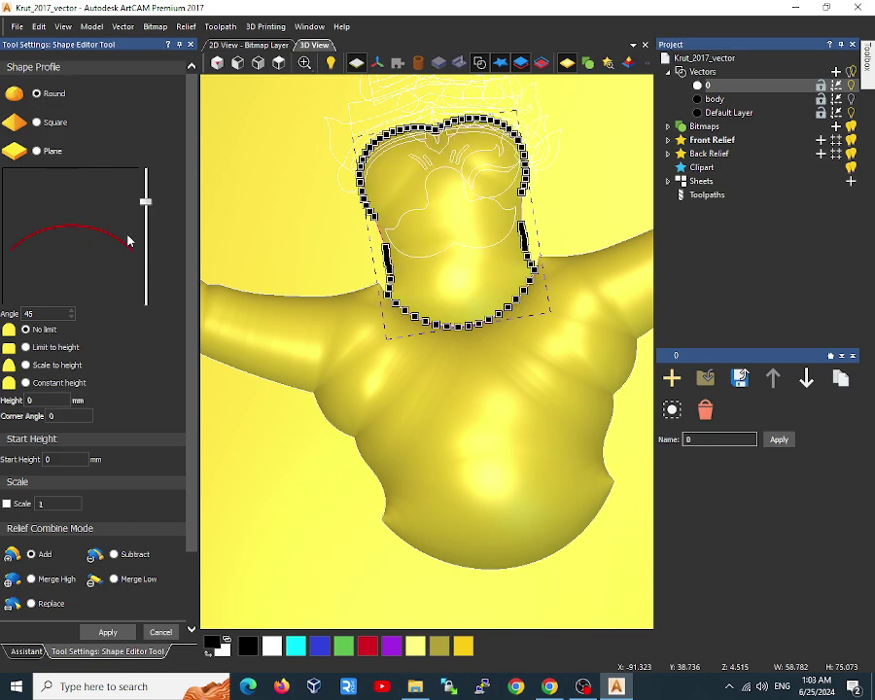
scroll(423, 296, up, 2)
key(2)
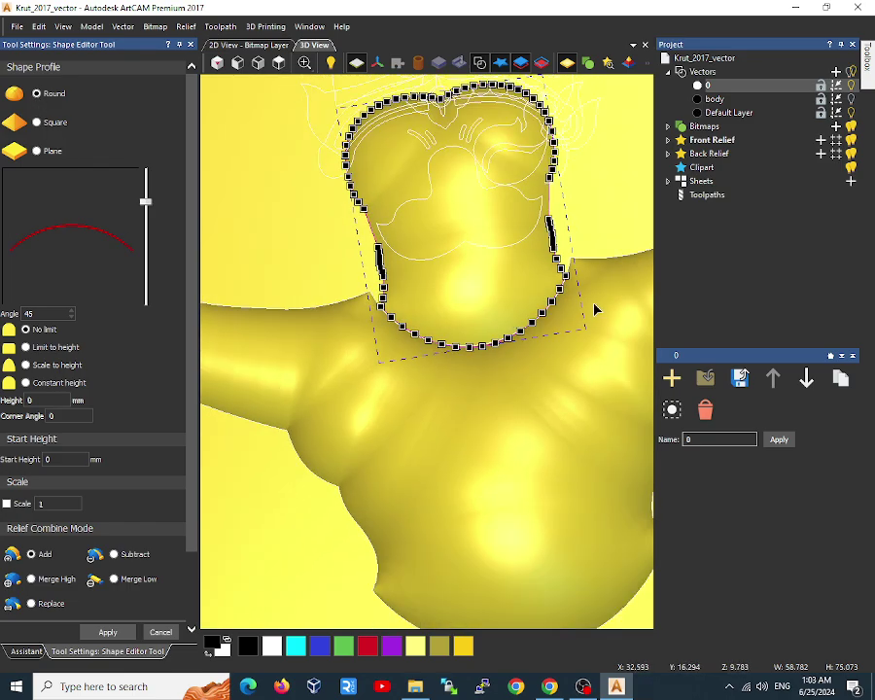
View the relief from above, select the nodes along the chin of the face outline and move them down onto the chest
click(281, 64)
scroll(394, 333, up, 5)
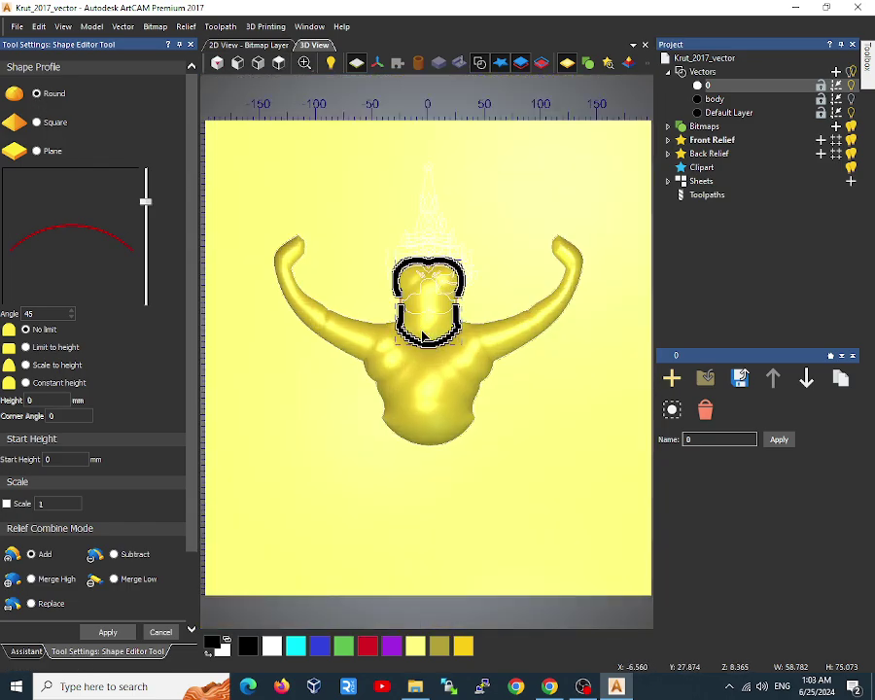
drag(361, 277, 531, 364)
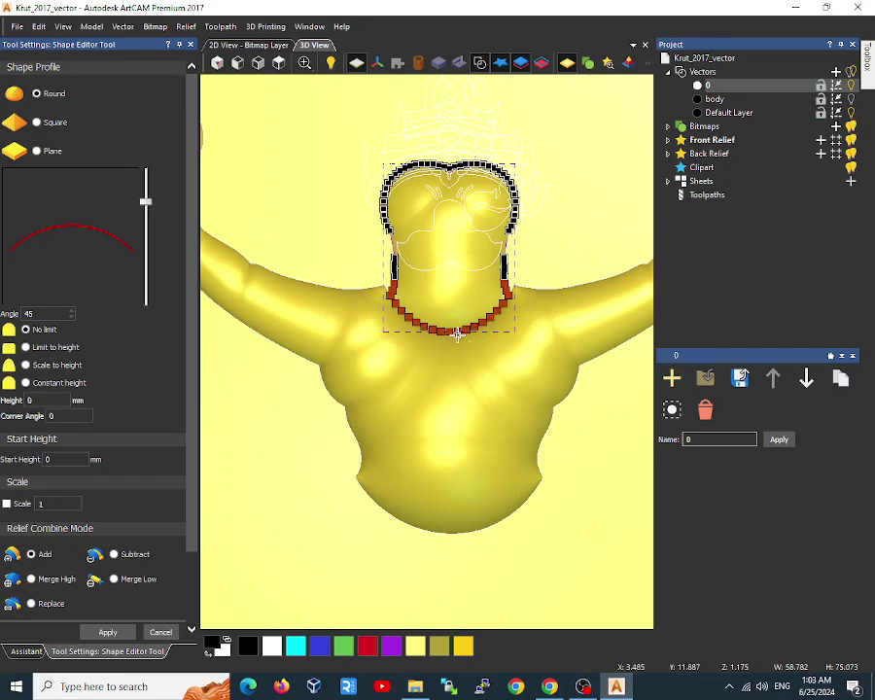
drag(456, 335, 457, 351)
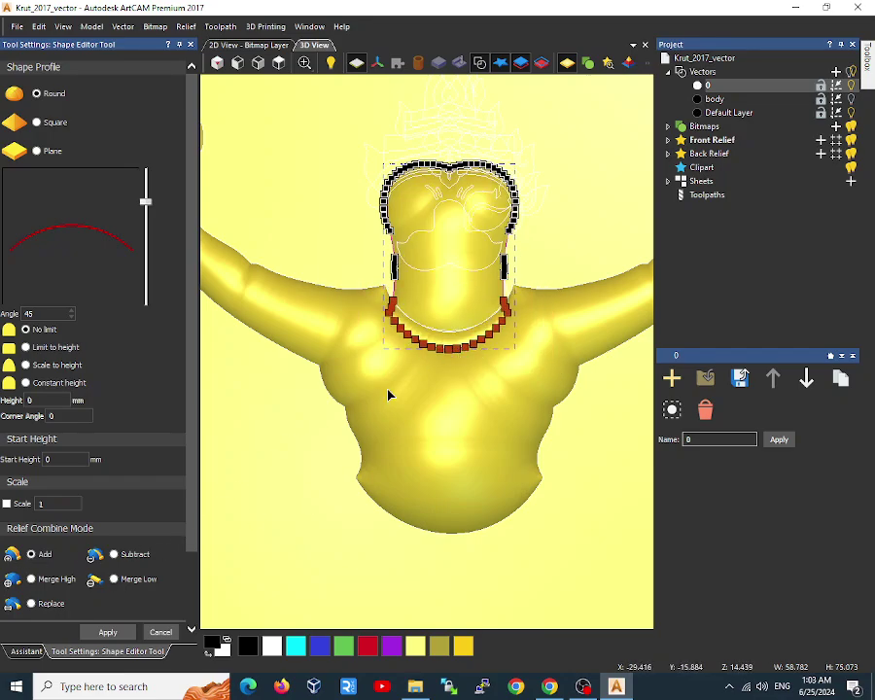
Set the face shape's relief combine mode to Merge High and inspect how the chin meets the chest
scroll(461, 333, up, 5)
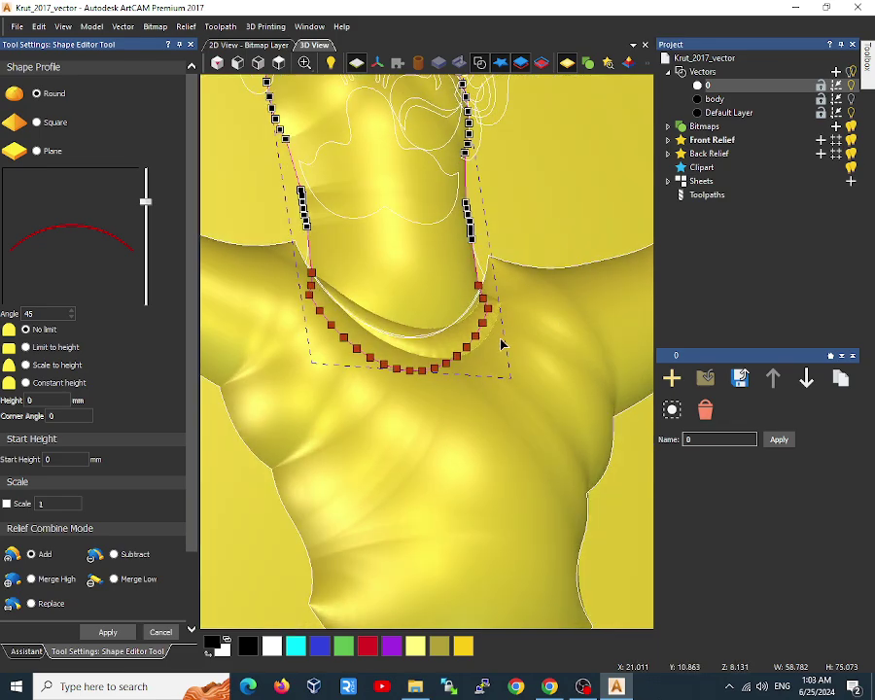
click(31, 578)
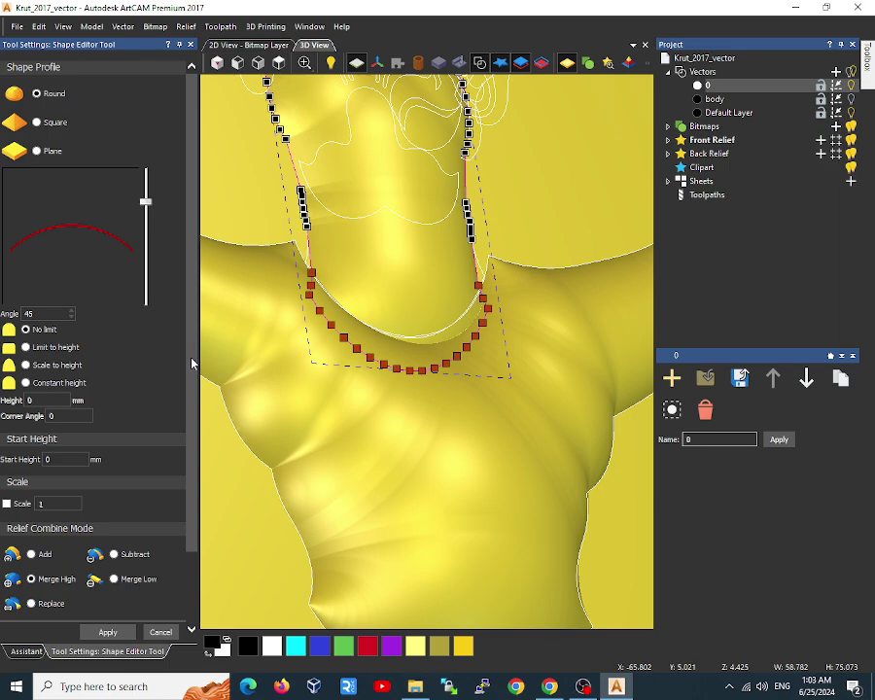
scroll(179, 492, down, 3)
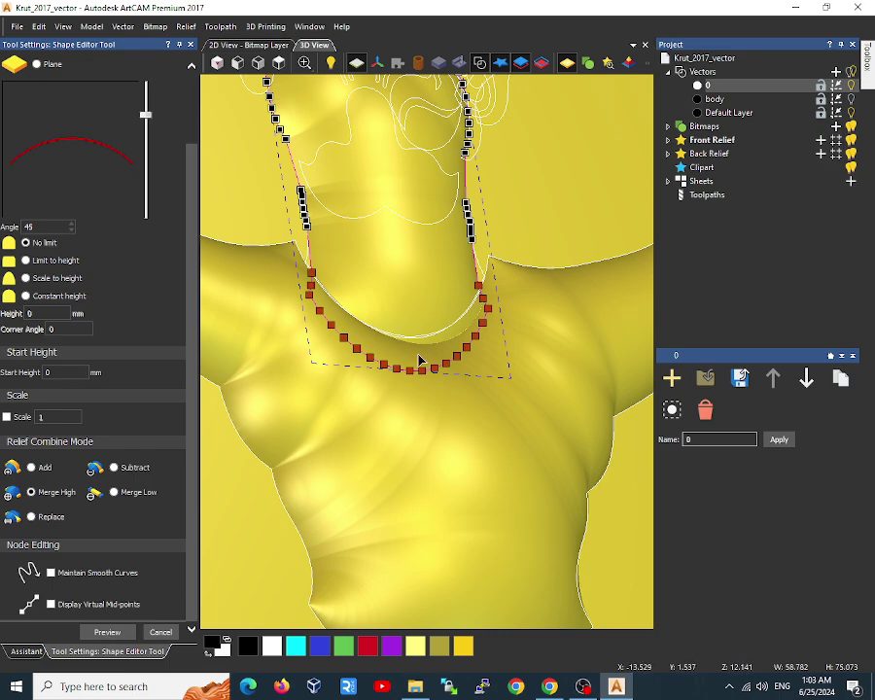
drag(508, 259, 433, 316)
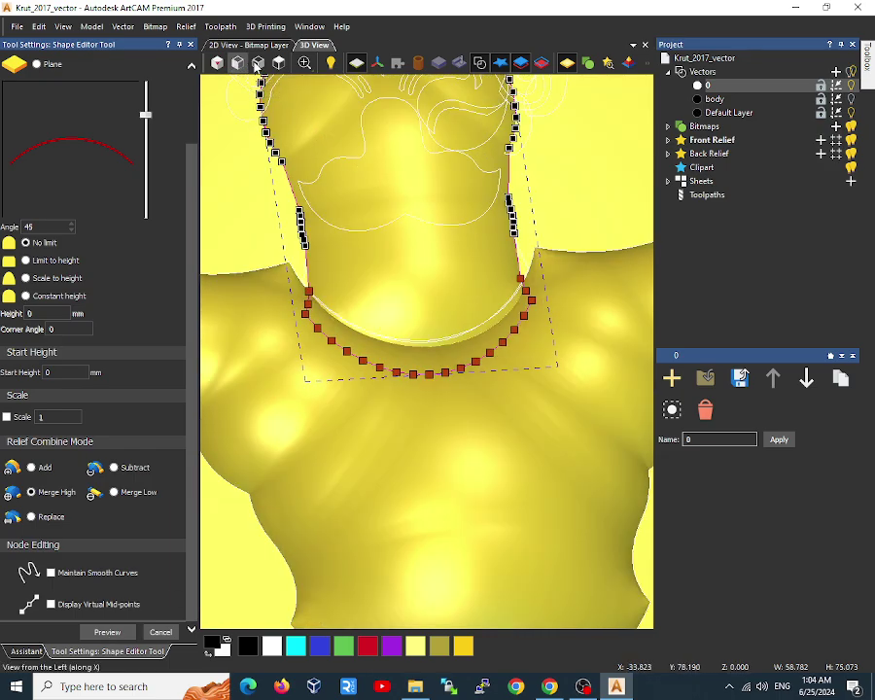
click(258, 62)
scroll(413, 305, up, 3)
scroll(428, 331, up, 2)
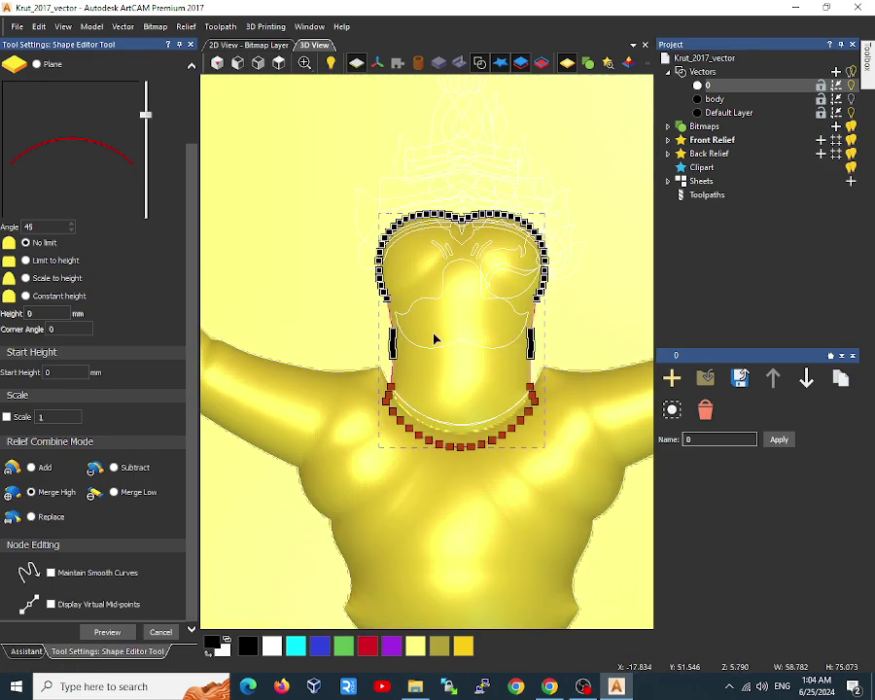
Select the nose and moustache outline on the face and give it a Round profile at 43 degrees in Add combine mode
click(441, 348)
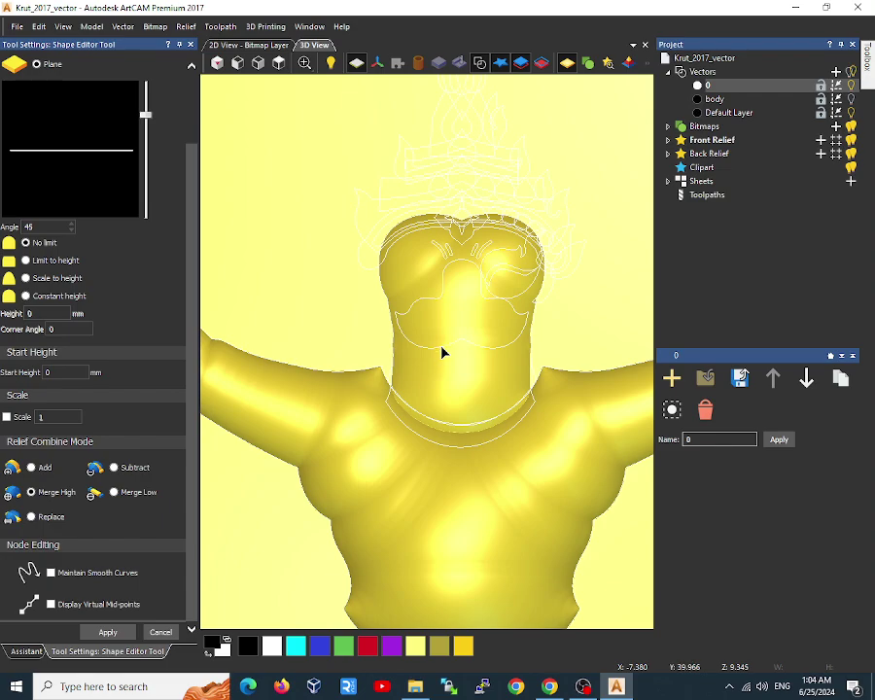
click(441, 348)
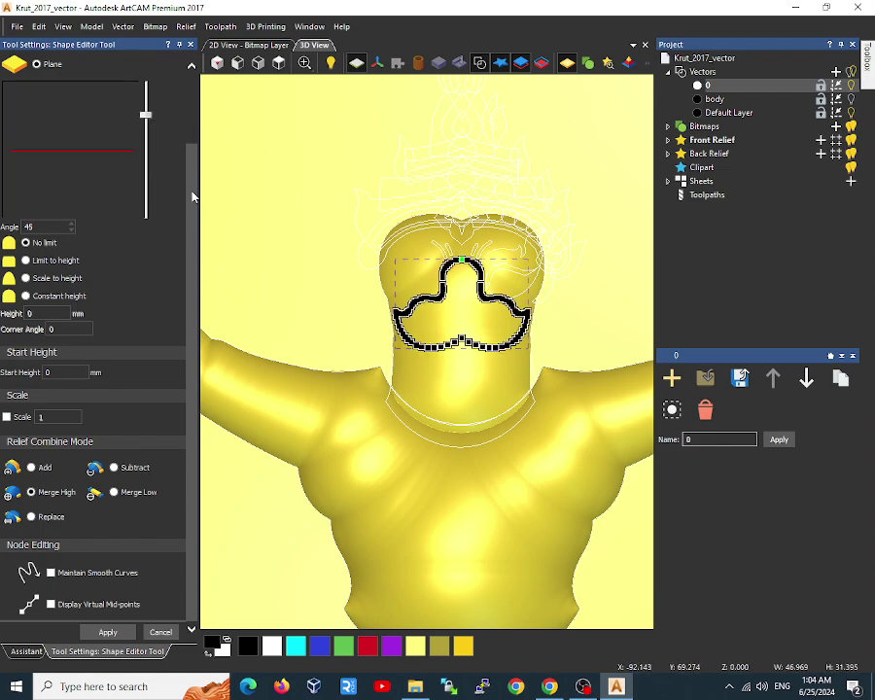
drag(192, 197, 187, 107)
click(36, 92)
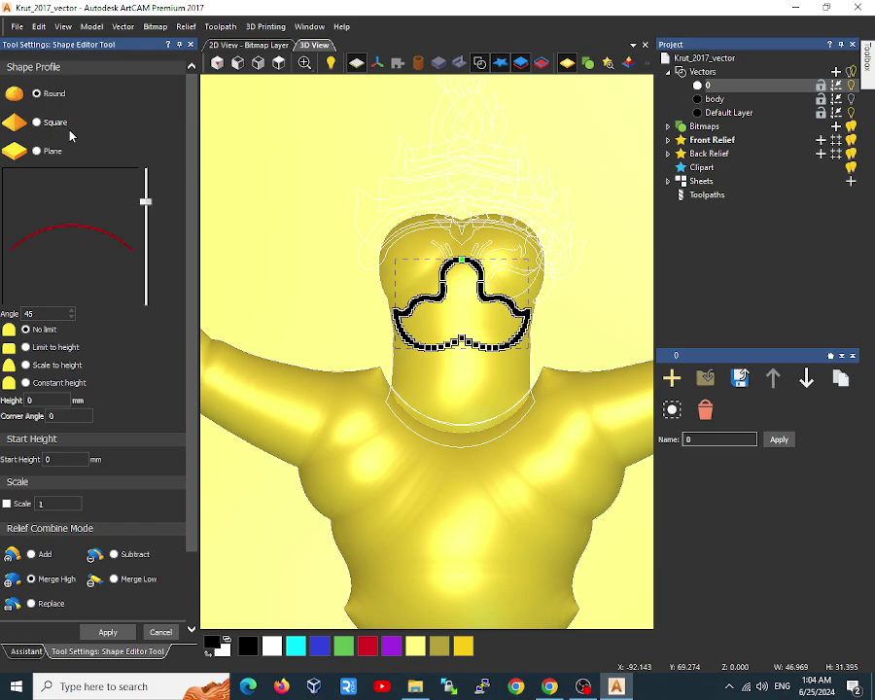
scroll(430, 255, up, 3)
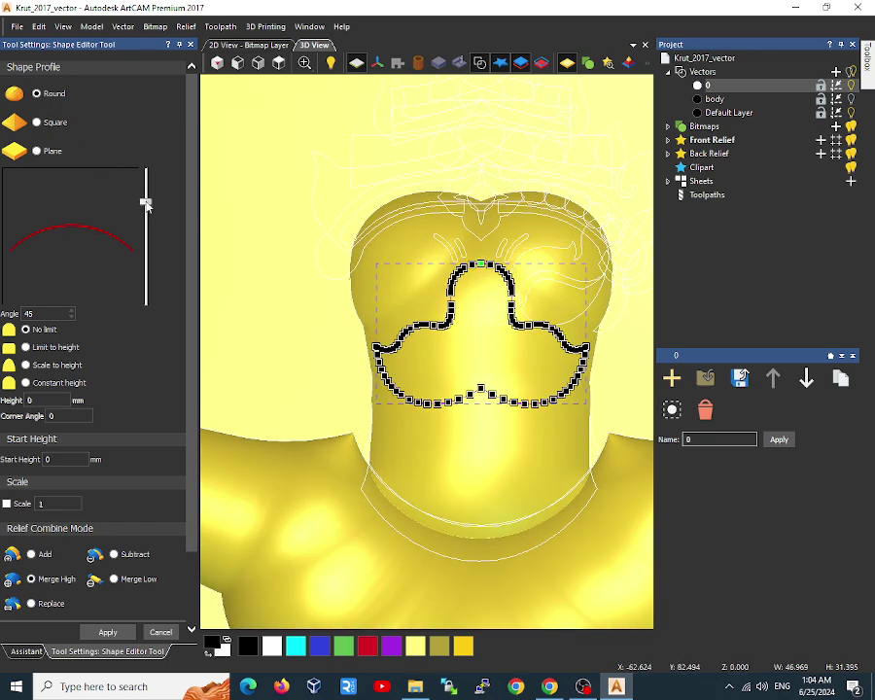
mouse_move(144, 201)
mouse_down()
mouse_move(144, 166)
mouse_move(145, 212)
mouse_move(145, 202)
mouse_up()
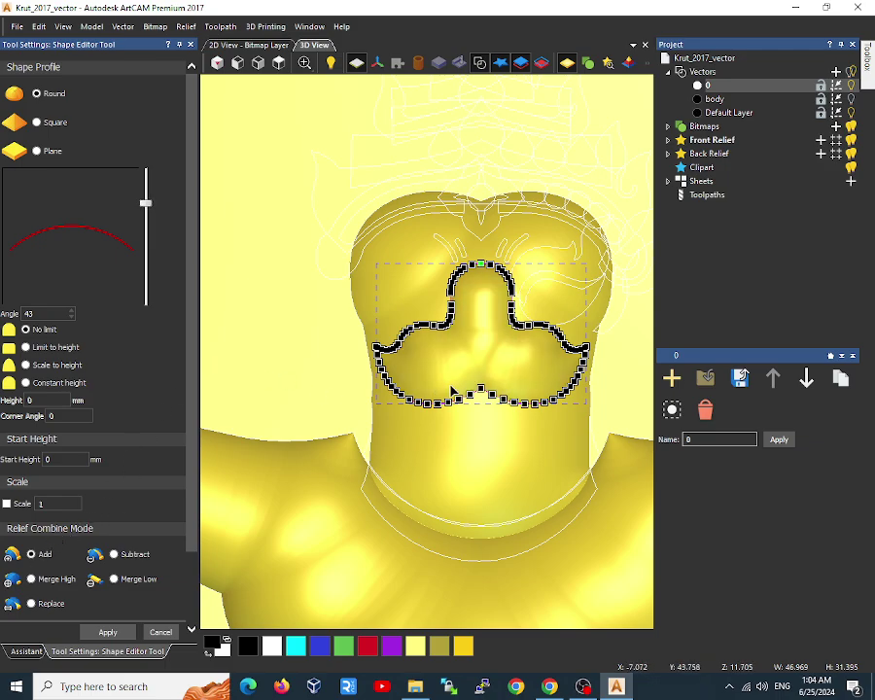
Inspect the raised nose and moustache shape in the 3D view, return to the view from above and leave the Shape Editor
scroll(453, 391, up, 2)
mouse_move(462, 463)
mouse_down()
mouse_move(552, 366)
mouse_move(296, 351)
mouse_up()
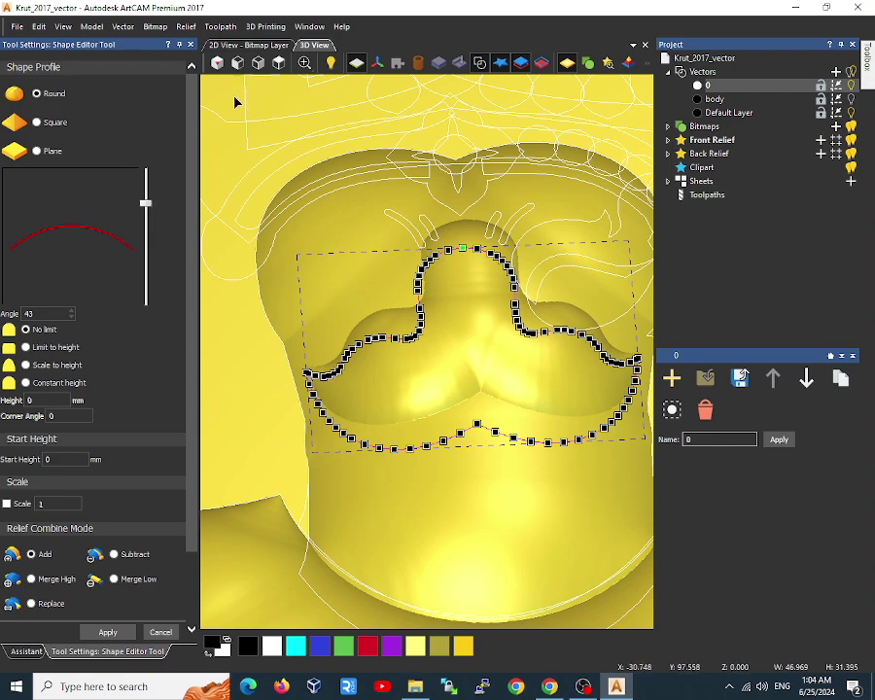
scroll(404, 248, down, 1)
scroll(434, 279, down, 1)
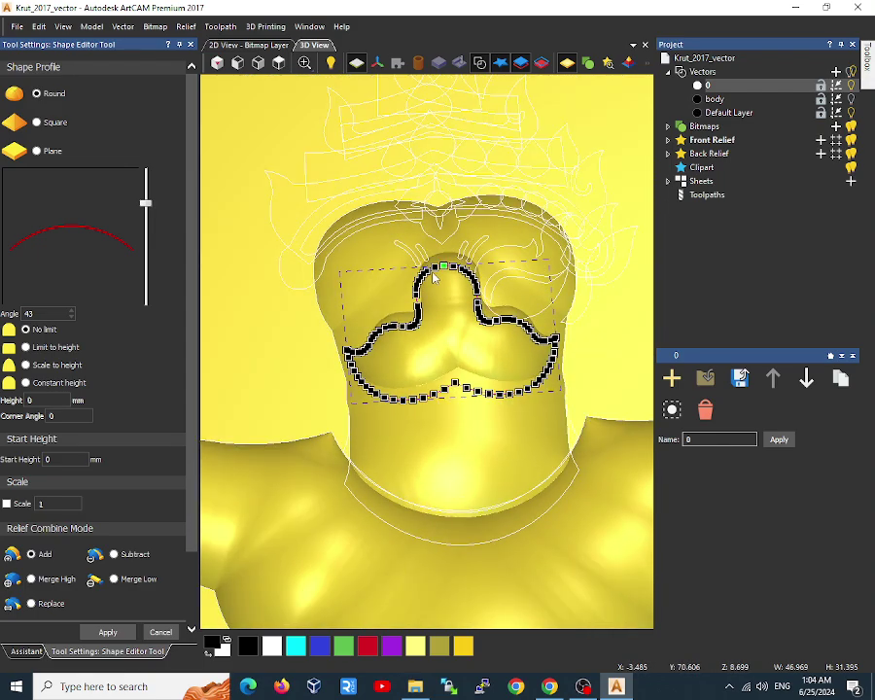
scroll(434, 282, down, 1)
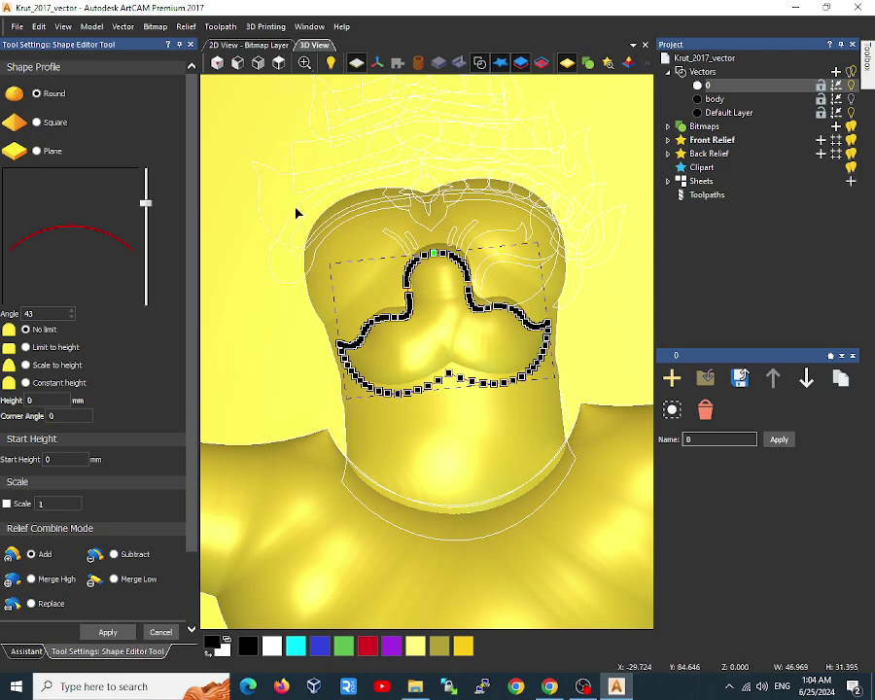
click(279, 64)
click(428, 312)
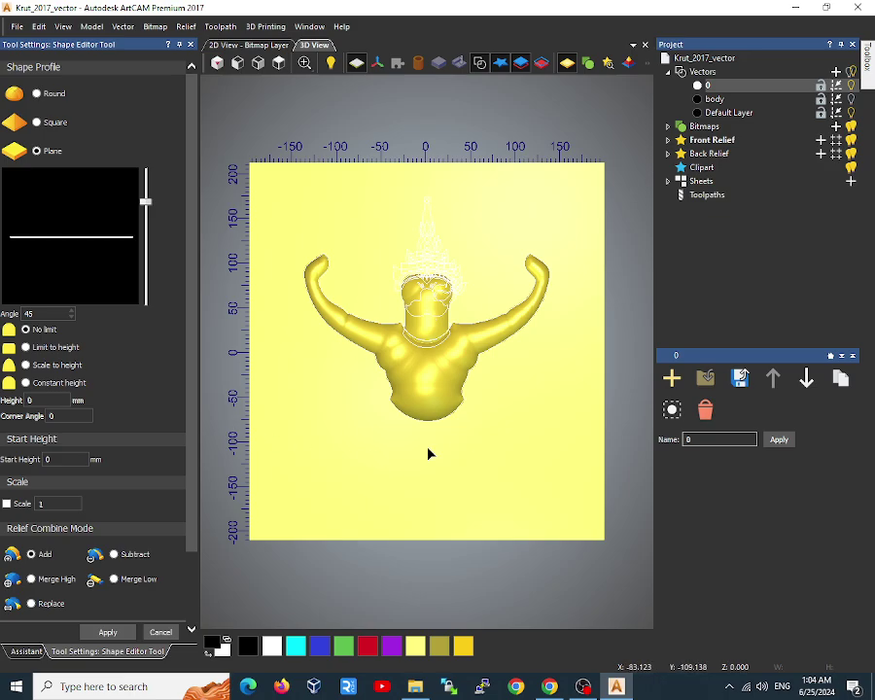
scroll(414, 331, up, 3)
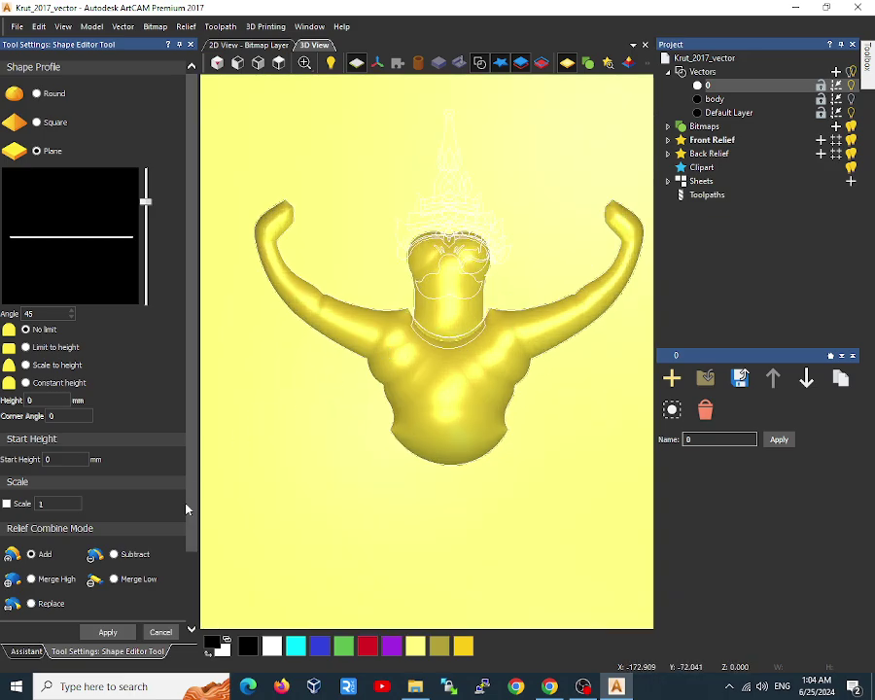
click(163, 633)
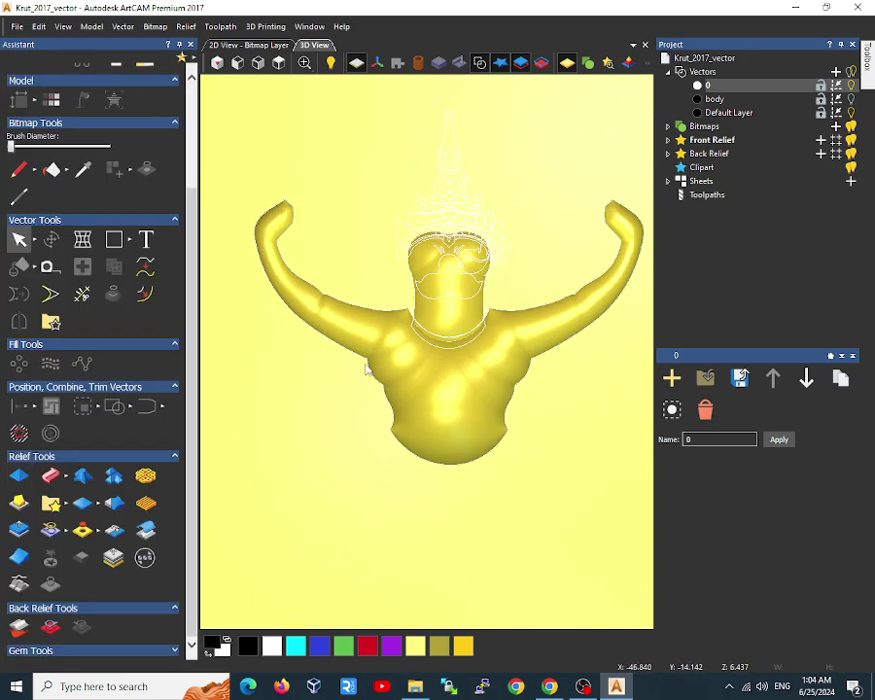
Open the relief clipart library and place the Weave5 clipart from the Weaves library on the garuda's belly
click(186, 27)
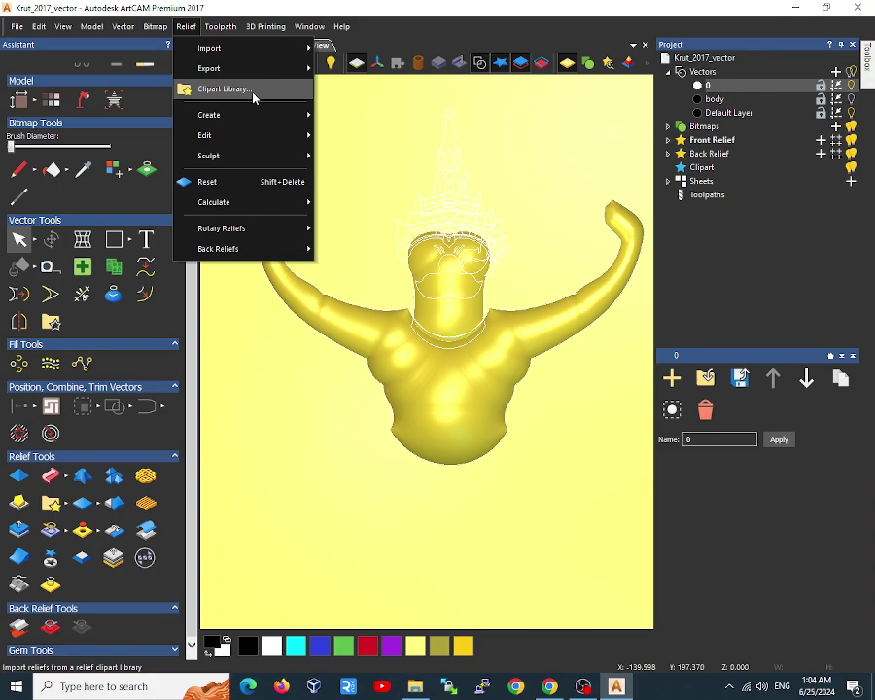
click(252, 93)
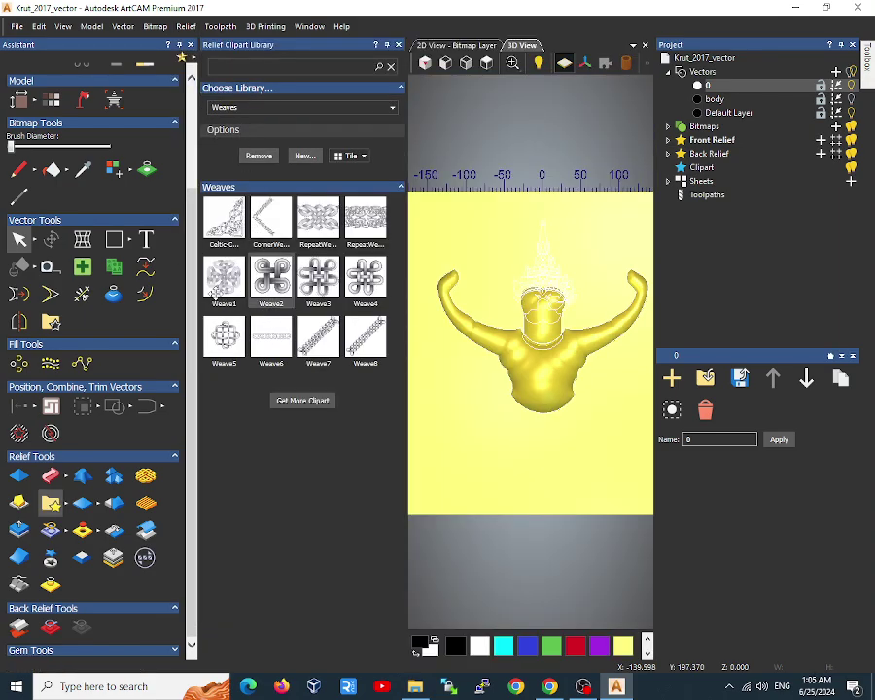
drag(349, 352, 467, 391)
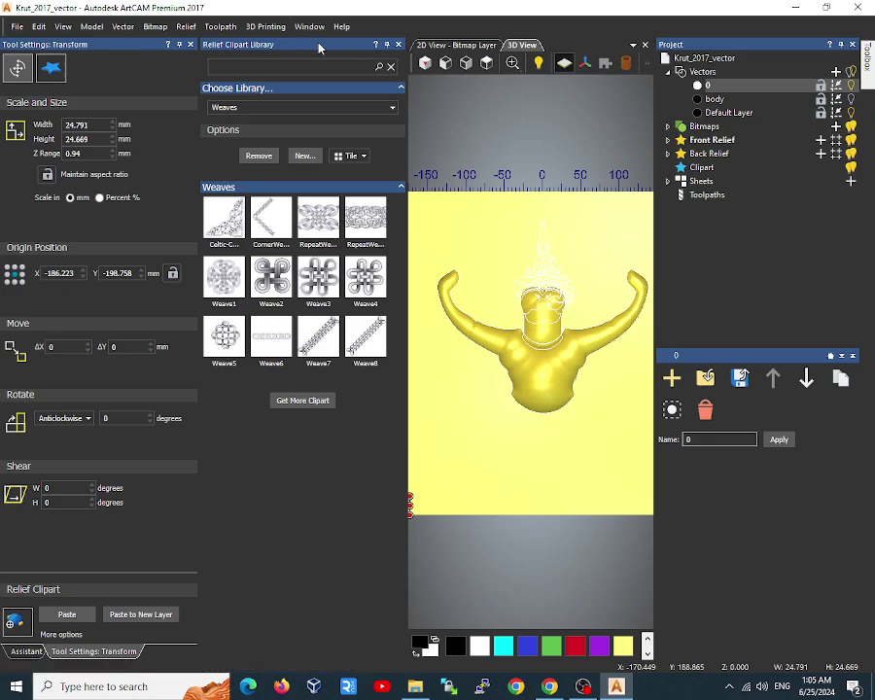
double_click(286, 49)
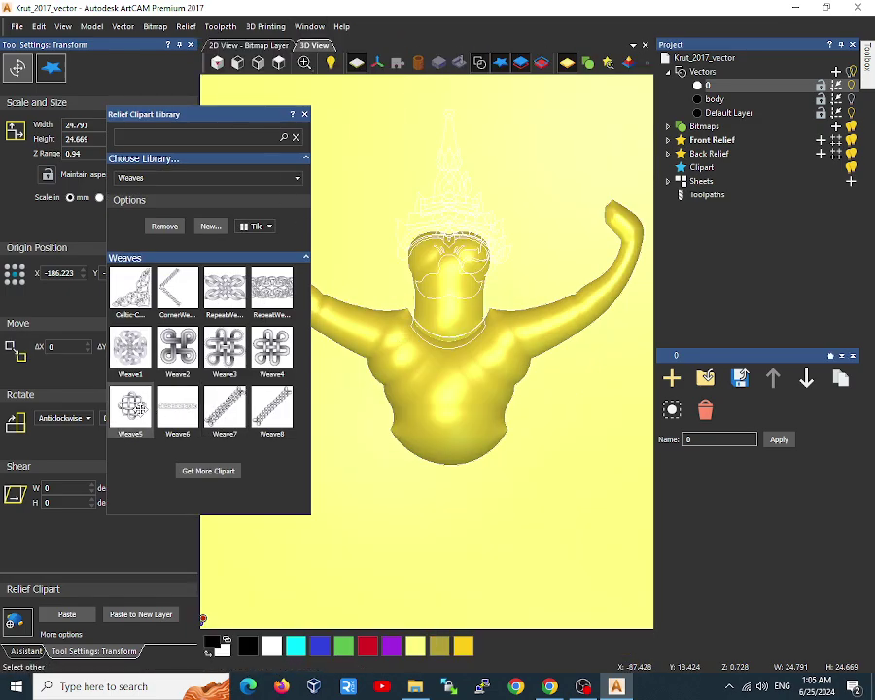
drag(131, 406, 441, 390)
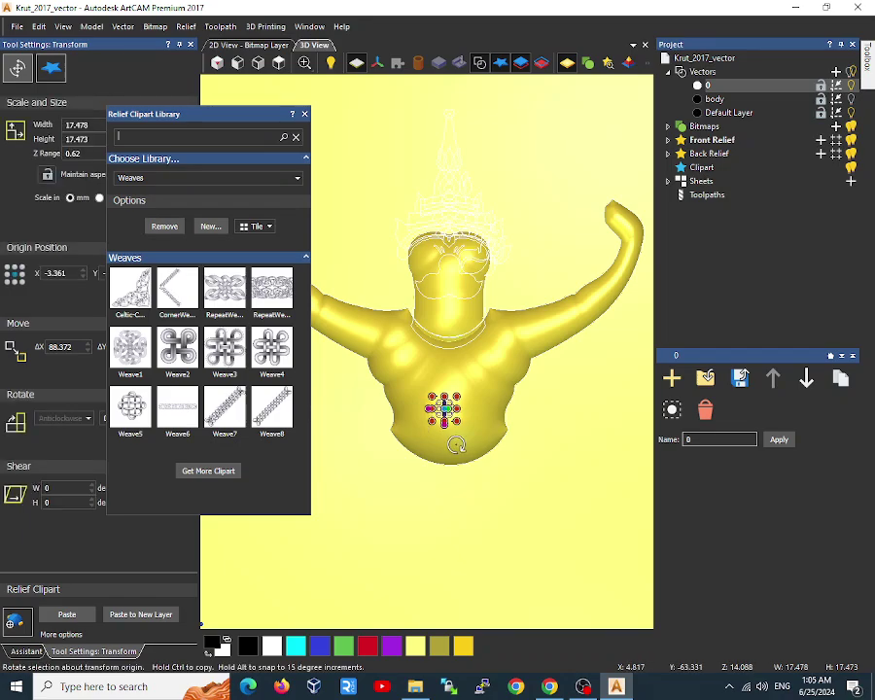
Enlarge the weave clipart to about 39 by 30 mm and paste it onto the relief with the Add combine mode
scroll(463, 421, up, 2)
scroll(462, 420, up, 1)
drag(454, 410, 515, 444)
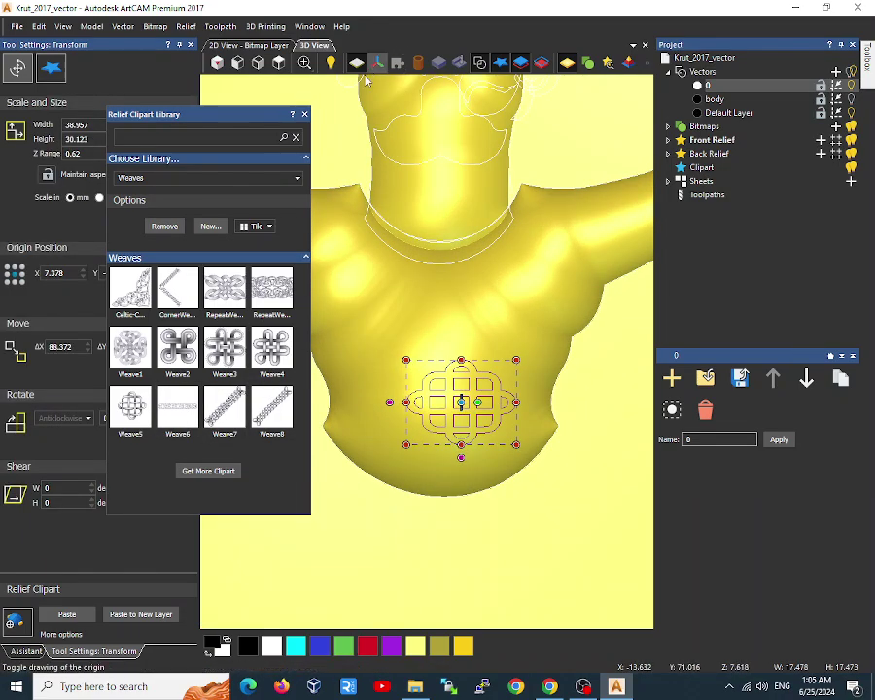
click(304, 114)
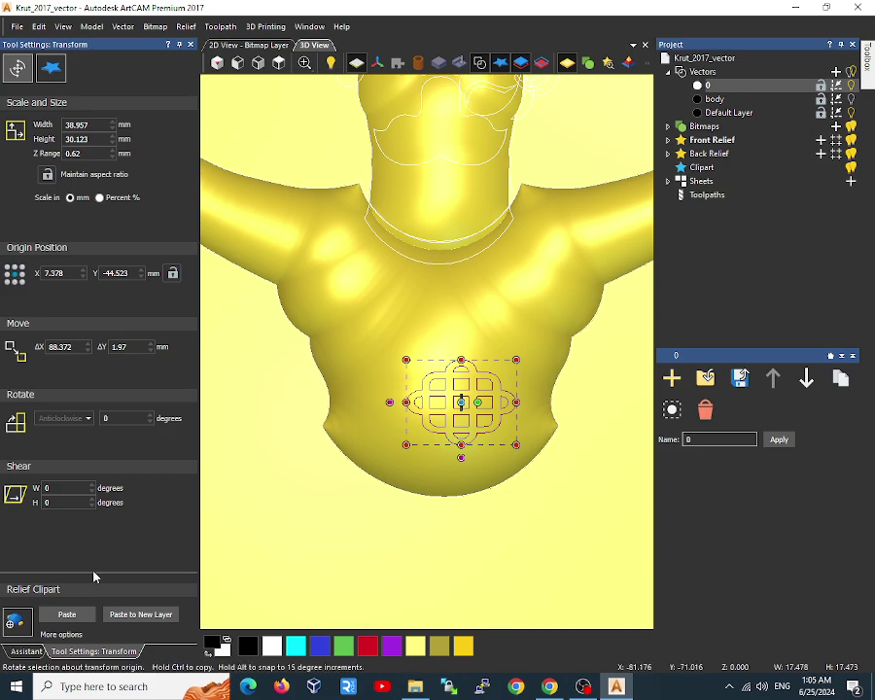
click(77, 634)
click(37, 131)
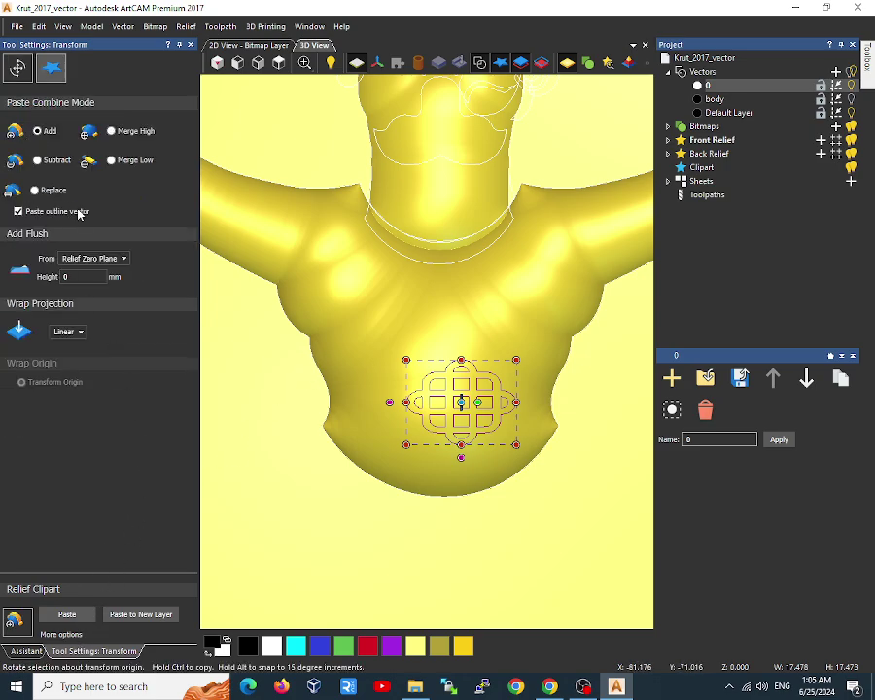
click(75, 619)
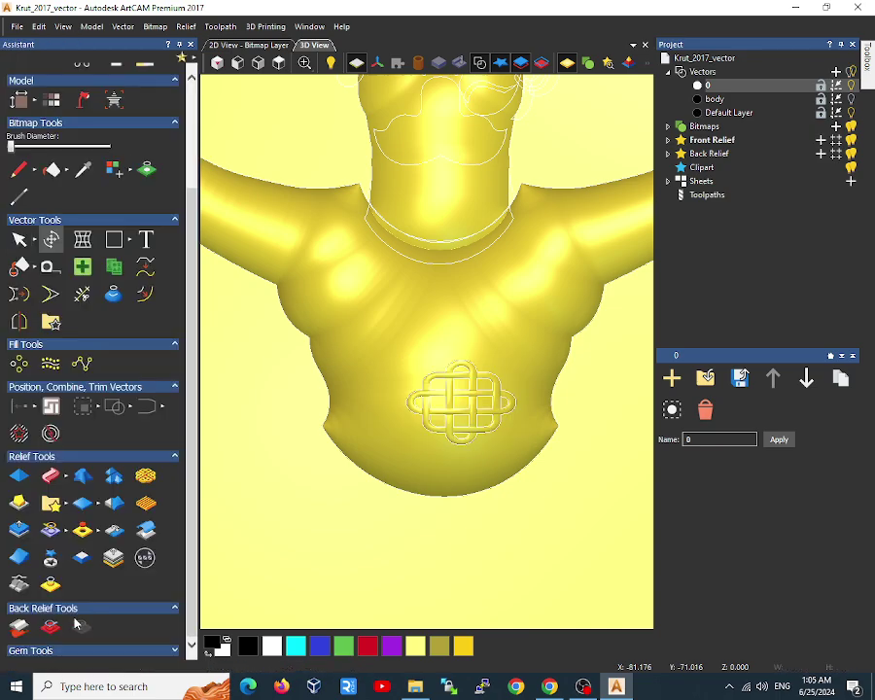
Examine from several angles how the pasted weave follows the curved surface of the garuda's body
scroll(465, 437, up, 3)
drag(471, 355, 390, 279)
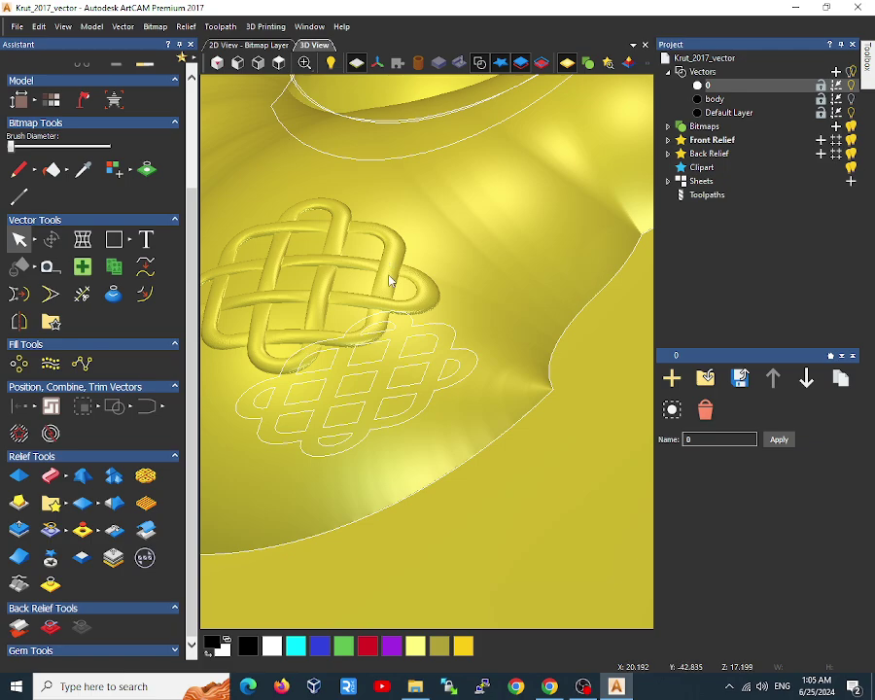
scroll(389, 279, up, 2)
drag(309, 256, 379, 273)
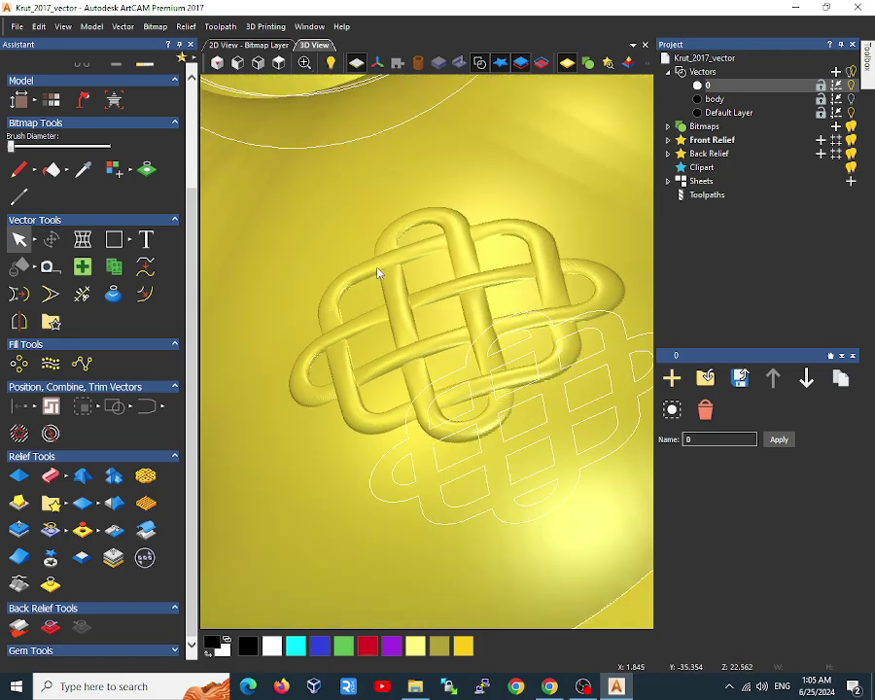
drag(386, 247, 377, 279)
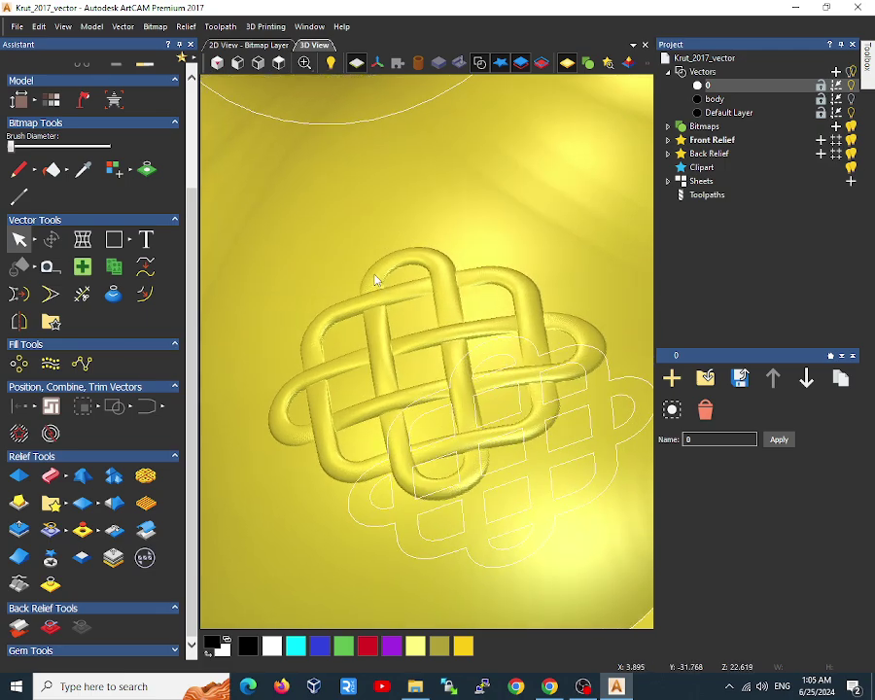
scroll(408, 214, down, 2)
drag(403, 226, 425, 310)
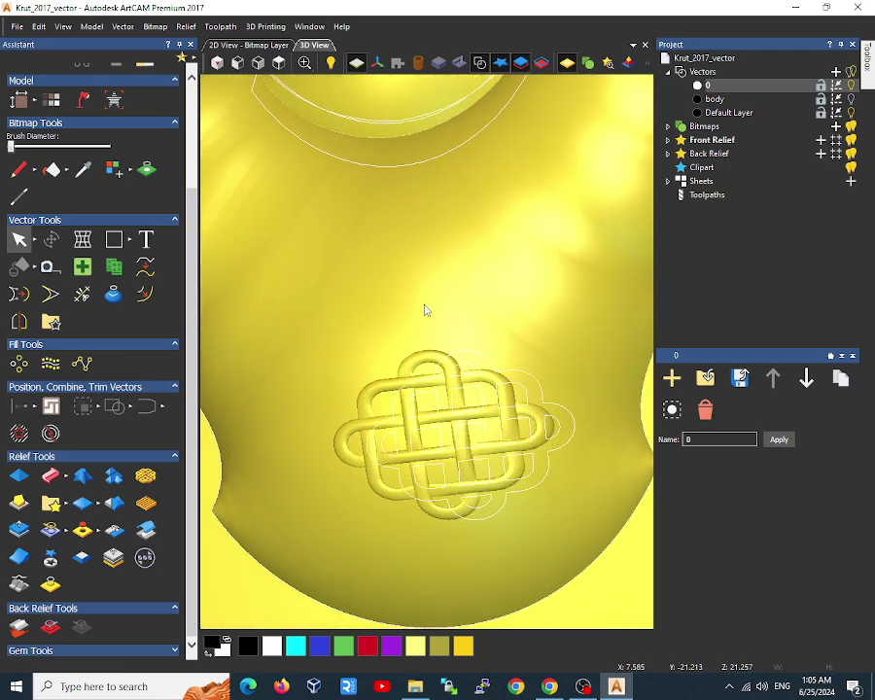
scroll(423, 268, down, 2)
scroll(408, 208, down, 2)
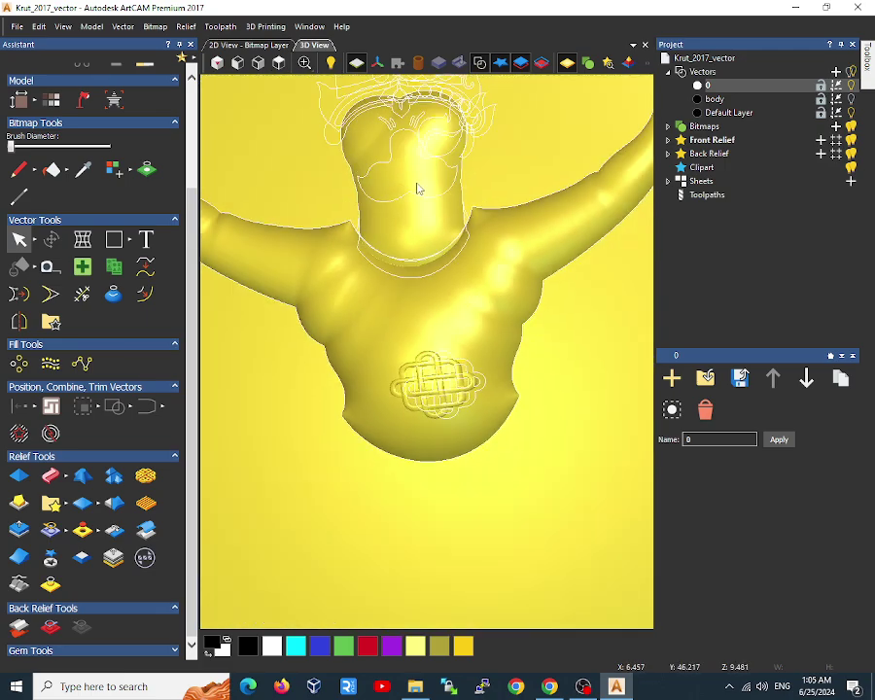
drag(417, 187, 501, 197)
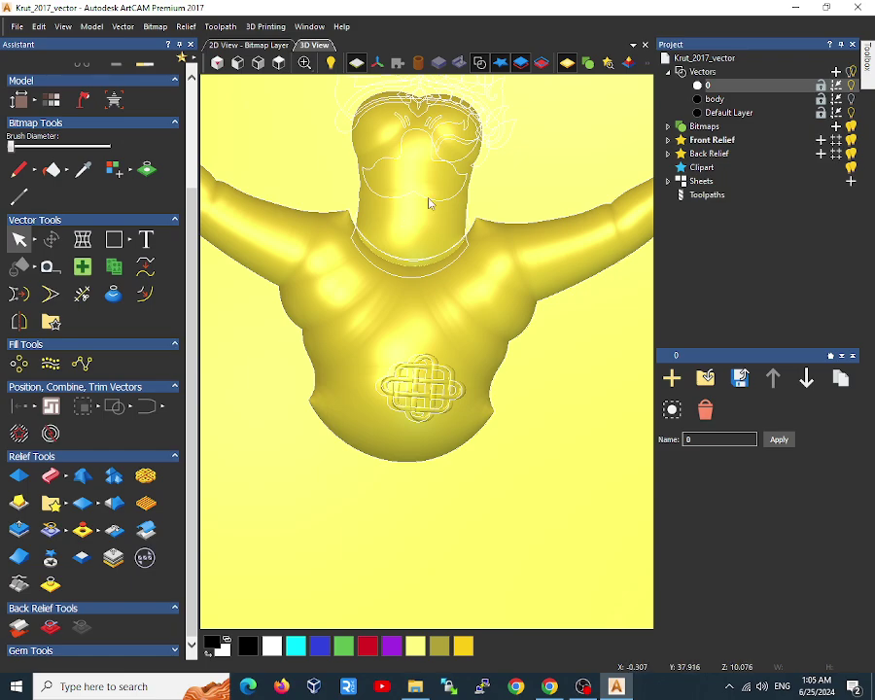
mouse_move(409, 251)
mouse_down()
mouse_move(451, 236)
mouse_move(408, 233)
mouse_up()
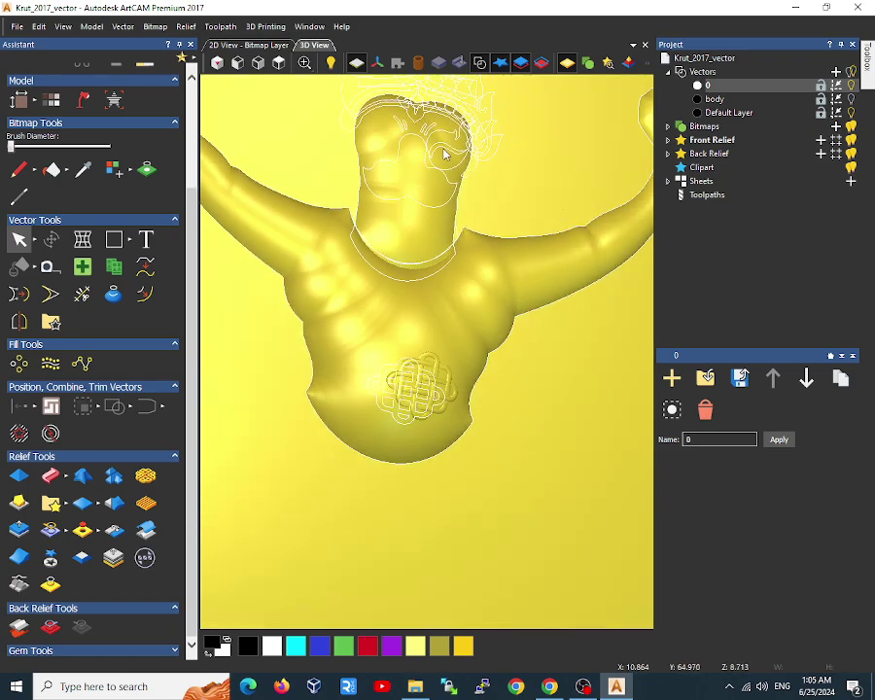
View the model from above and reset the front relief to clear the body, head and weave shapes
click(497, 136)
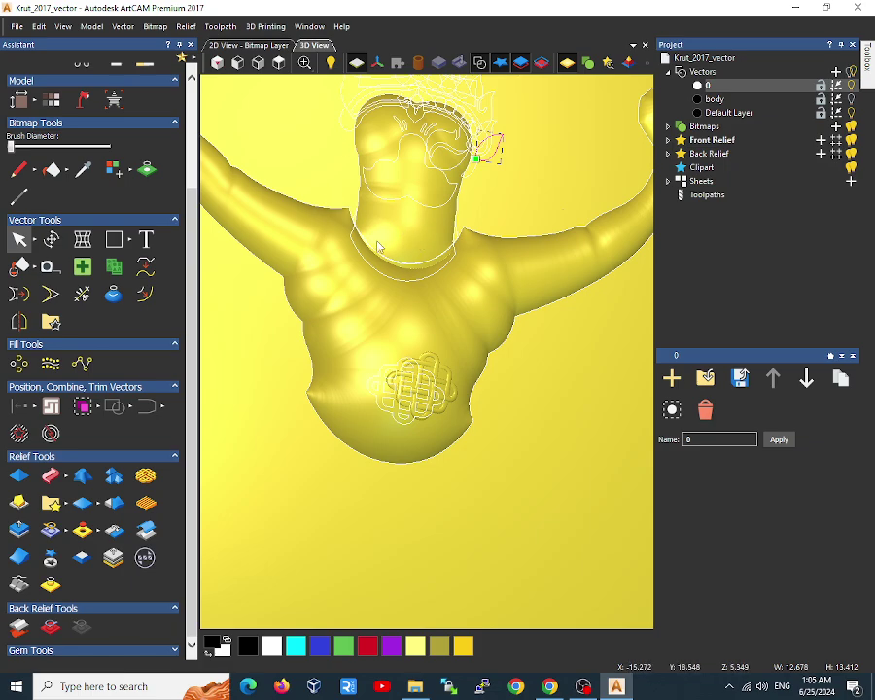
click(279, 63)
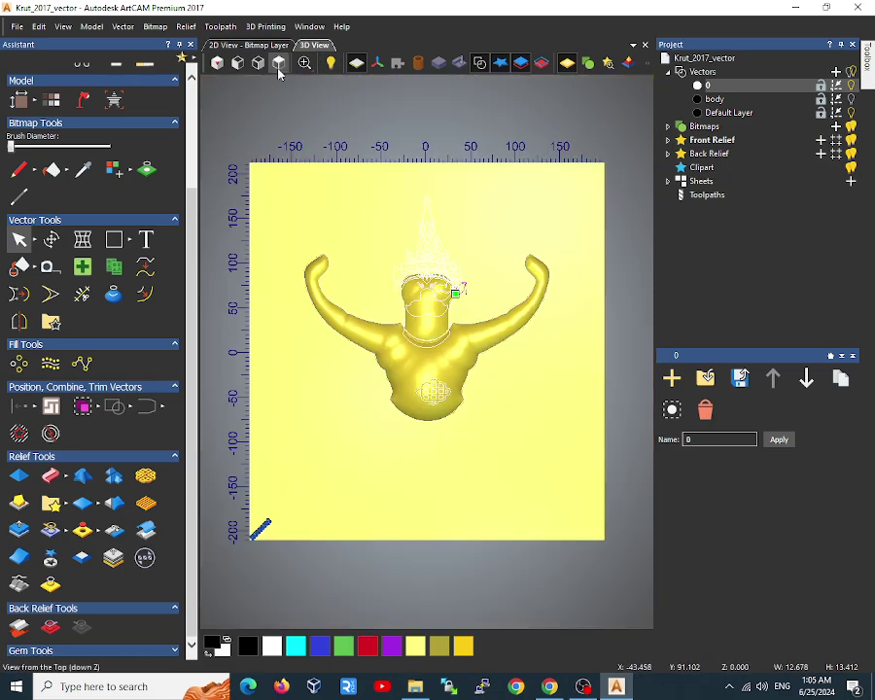
scroll(435, 288, up, 2)
scroll(436, 286, up, 3)
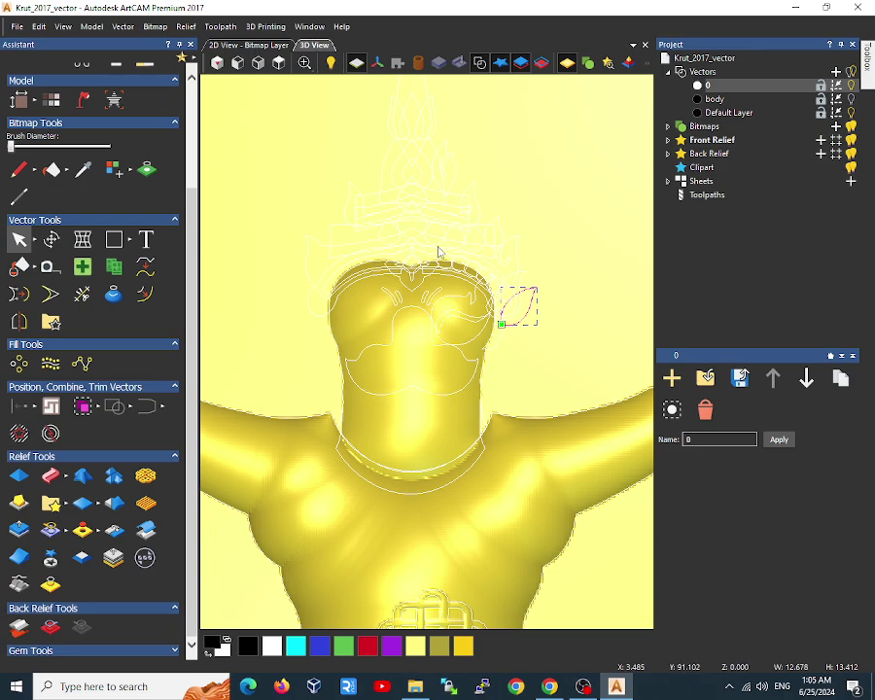
key(ctrl+z)
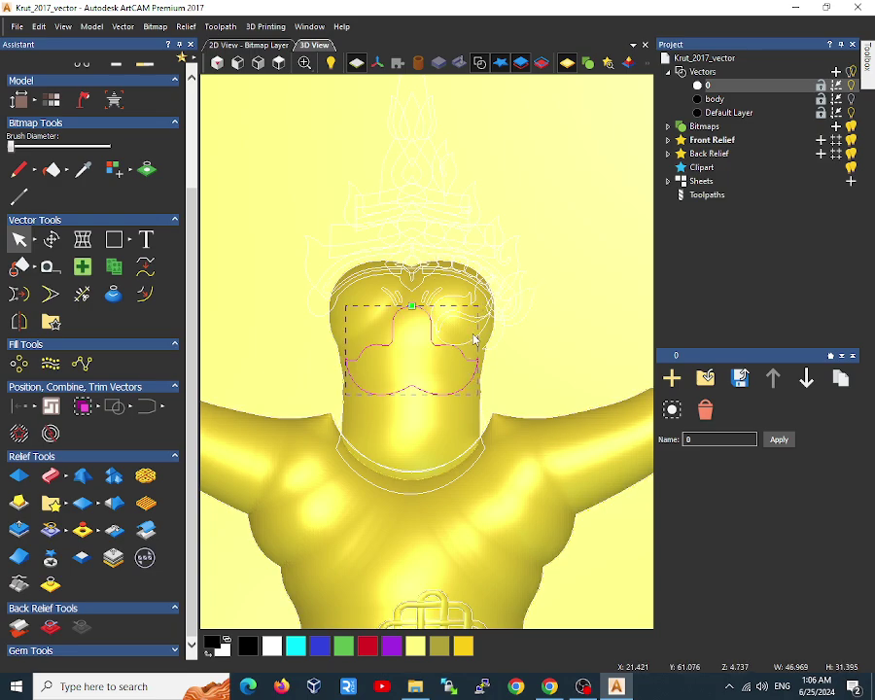
click(470, 348)
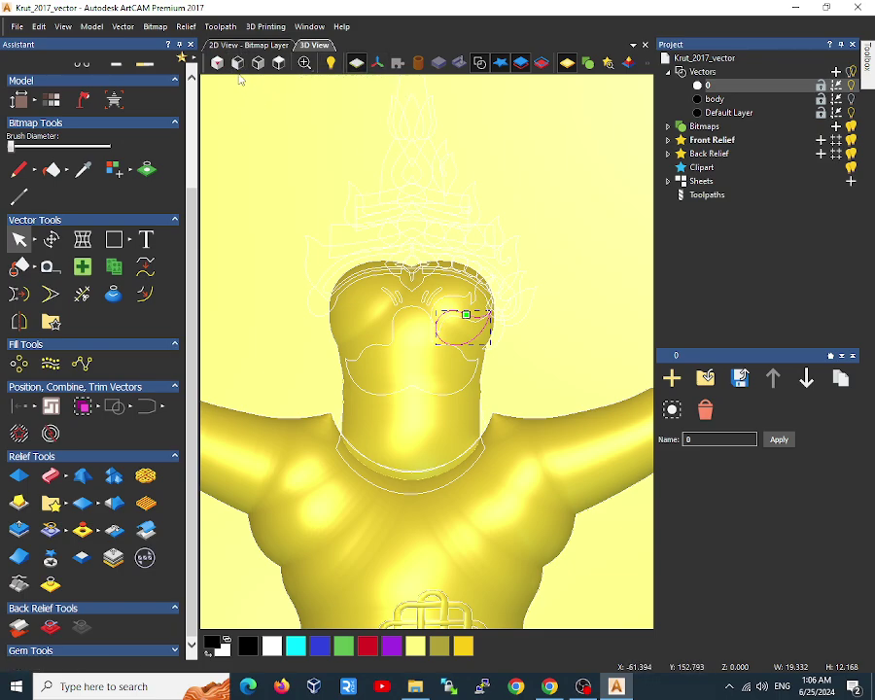
click(189, 32)
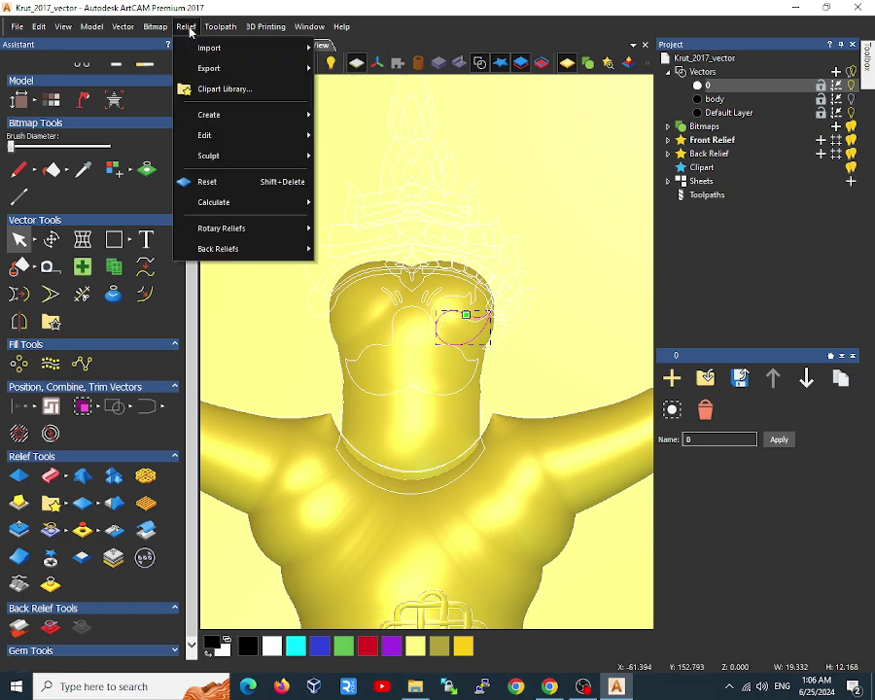
click(222, 184)
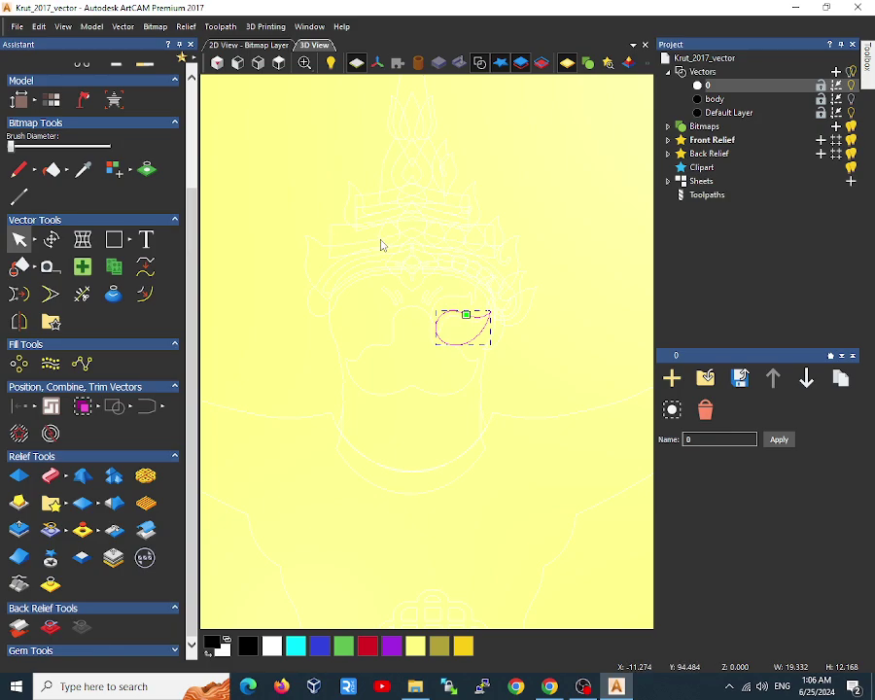
Open the crown band outline across the forehead in the Shape Editor and give it a Round profile at 45 degrees
click(407, 232)
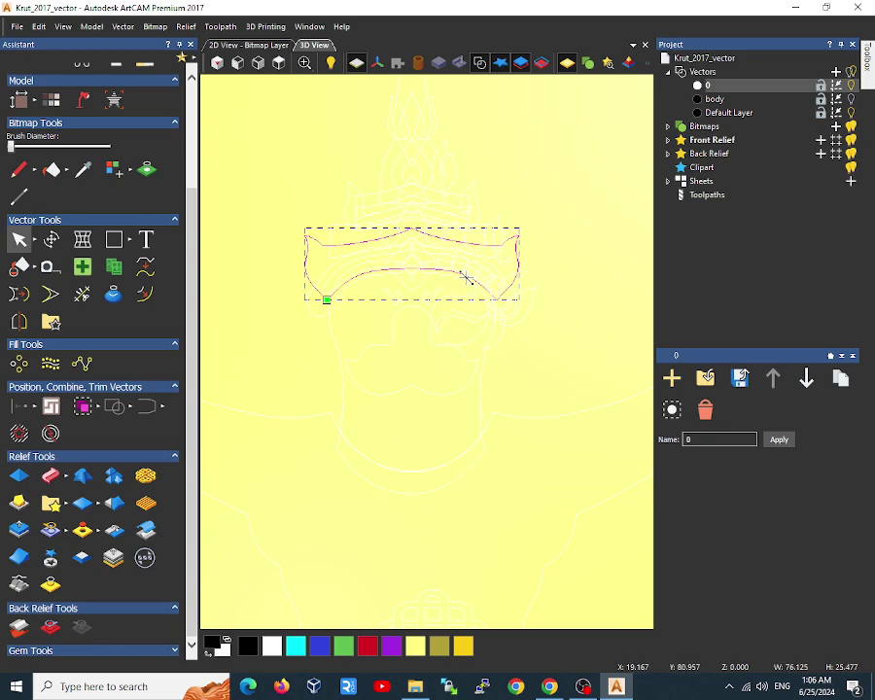
scroll(425, 262, up, 2)
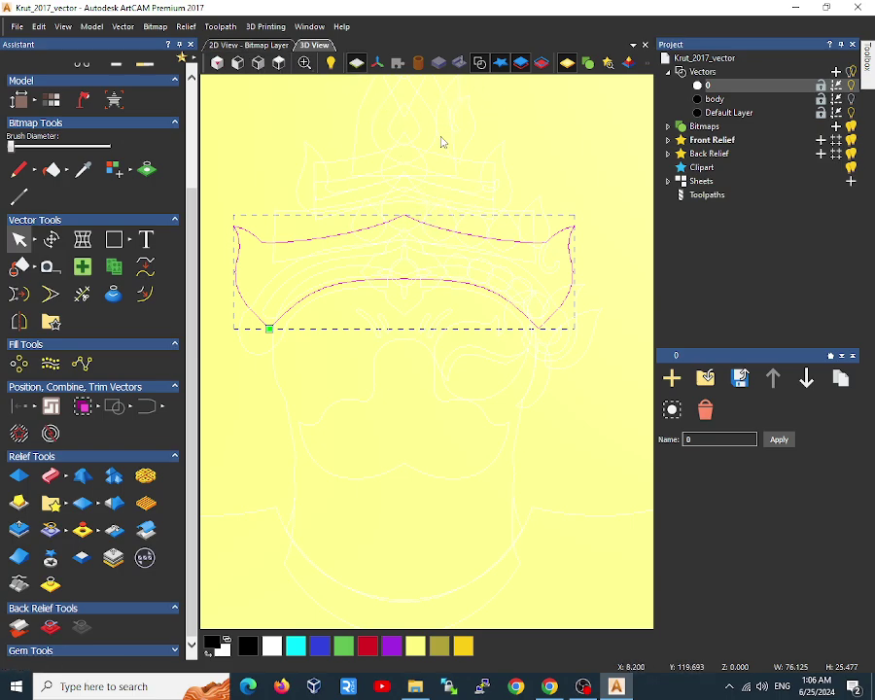
click(479, 63)
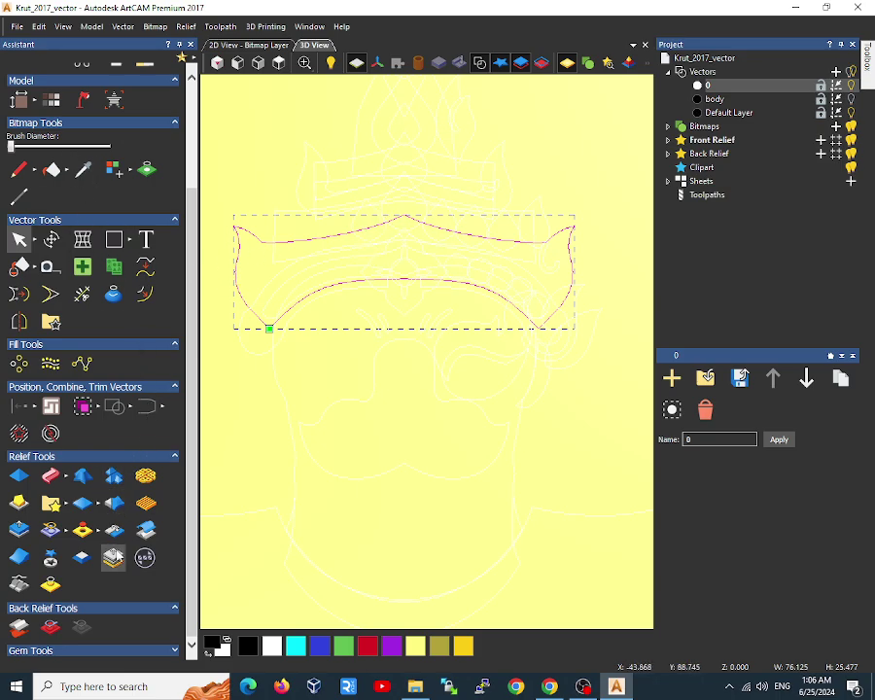
click(22, 476)
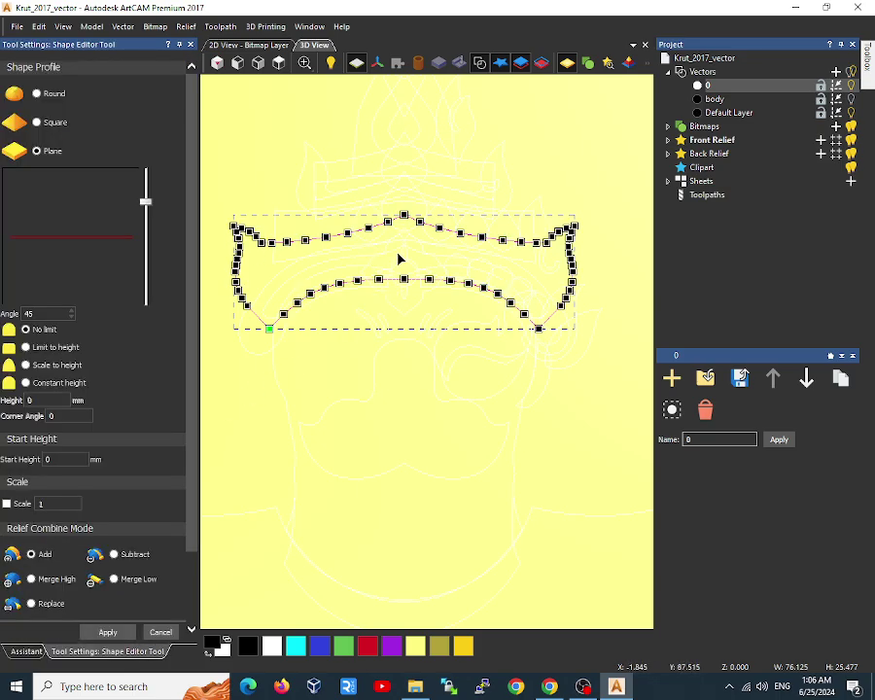
click(37, 94)
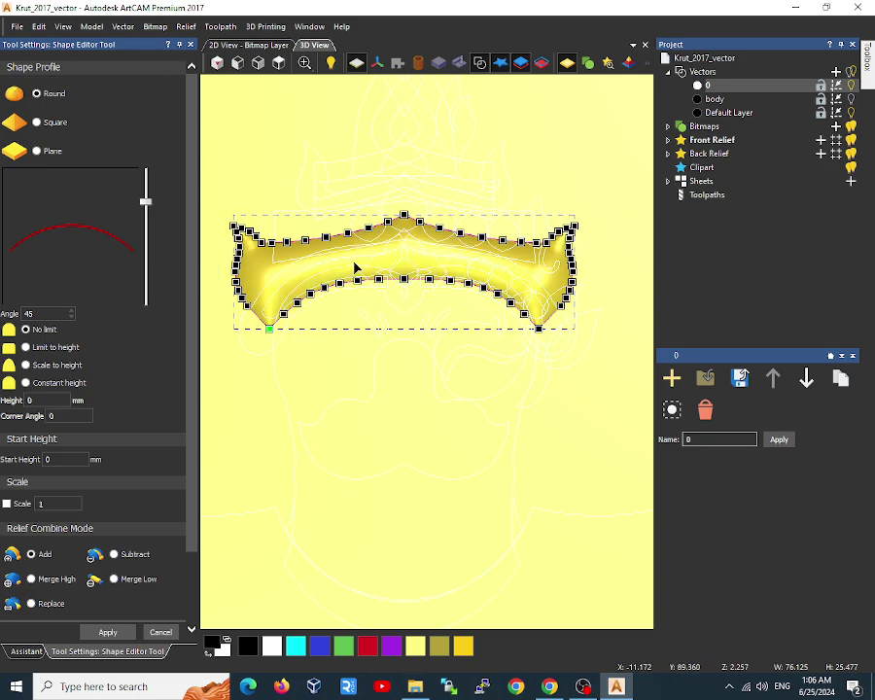
scroll(362, 292, up, 3)
drag(367, 319, 377, 159)
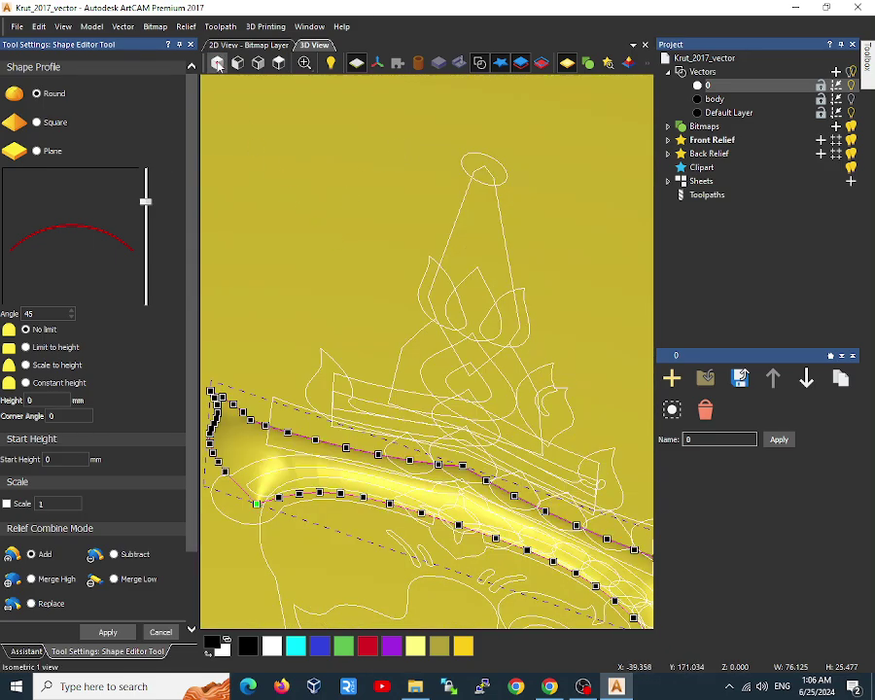
Inspect the crown band from different angles and change its shape to a Square profile with a 38-degree angle
click(278, 62)
scroll(441, 253, up, 2)
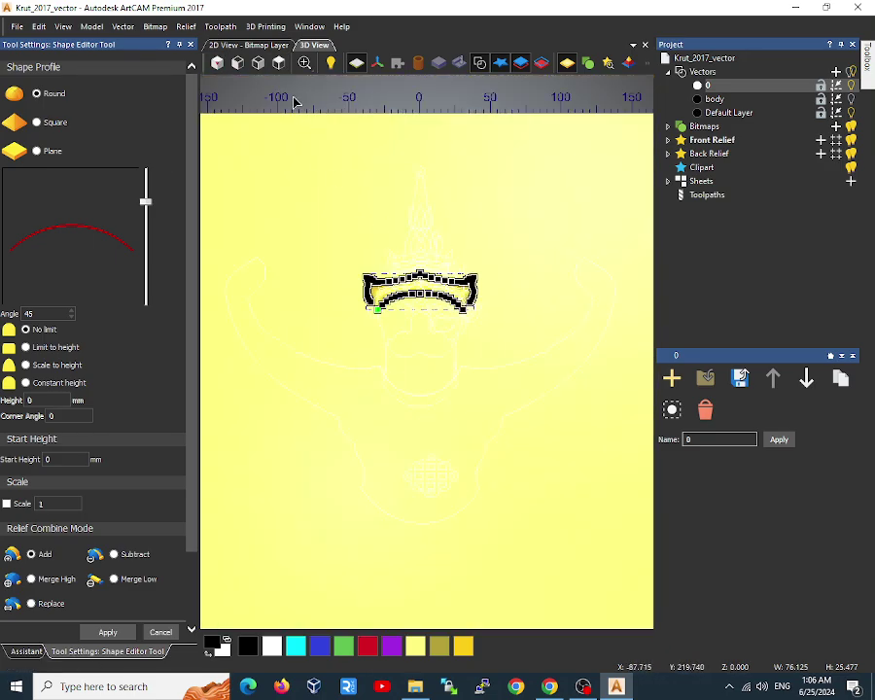
key(0)
scroll(421, 312, up, 5)
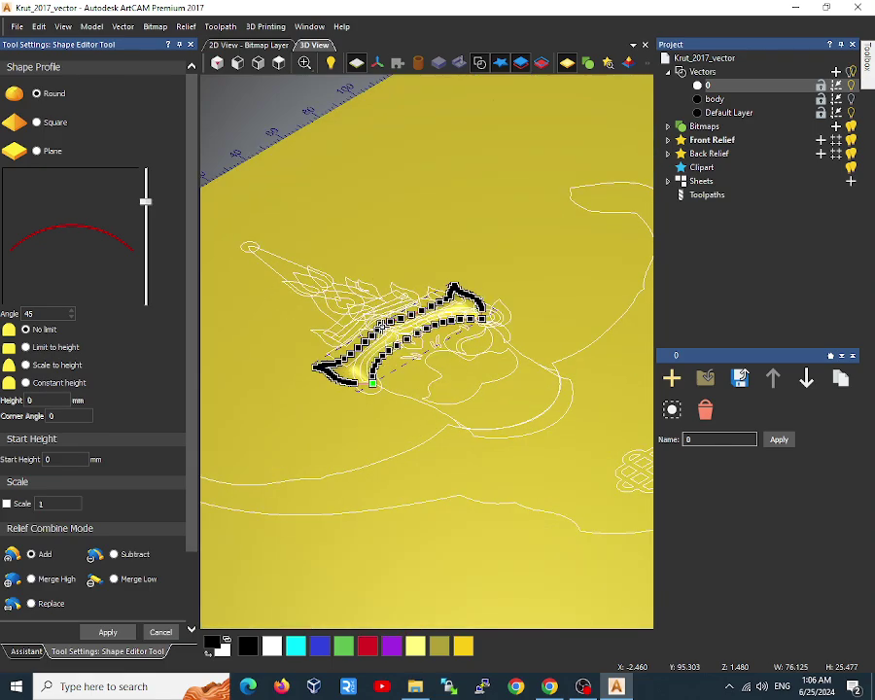
click(38, 122)
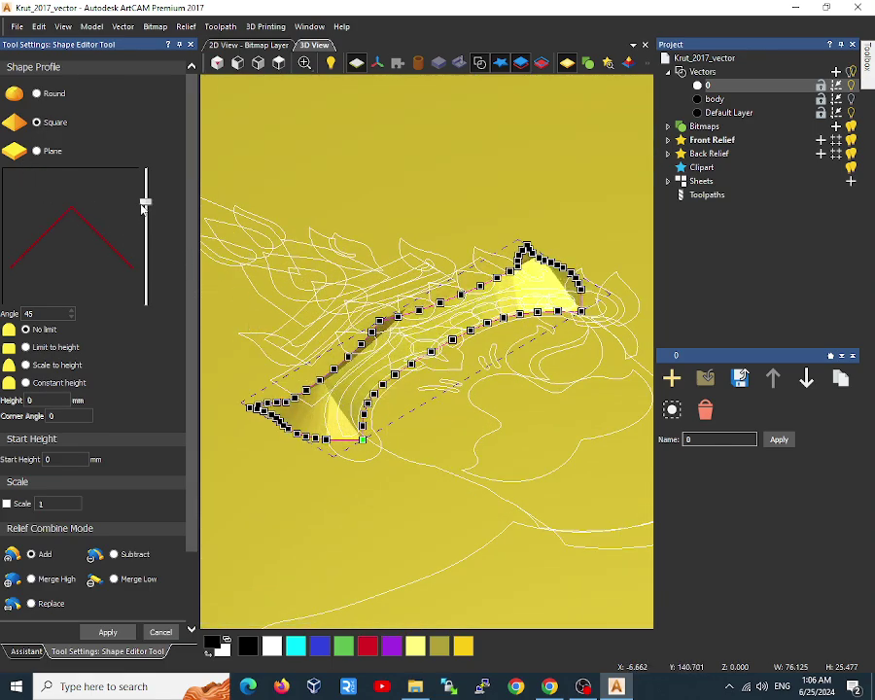
mouse_move(144, 205)
mouse_down()
mouse_move(143, 218)
mouse_move(144, 208)
mouse_up()
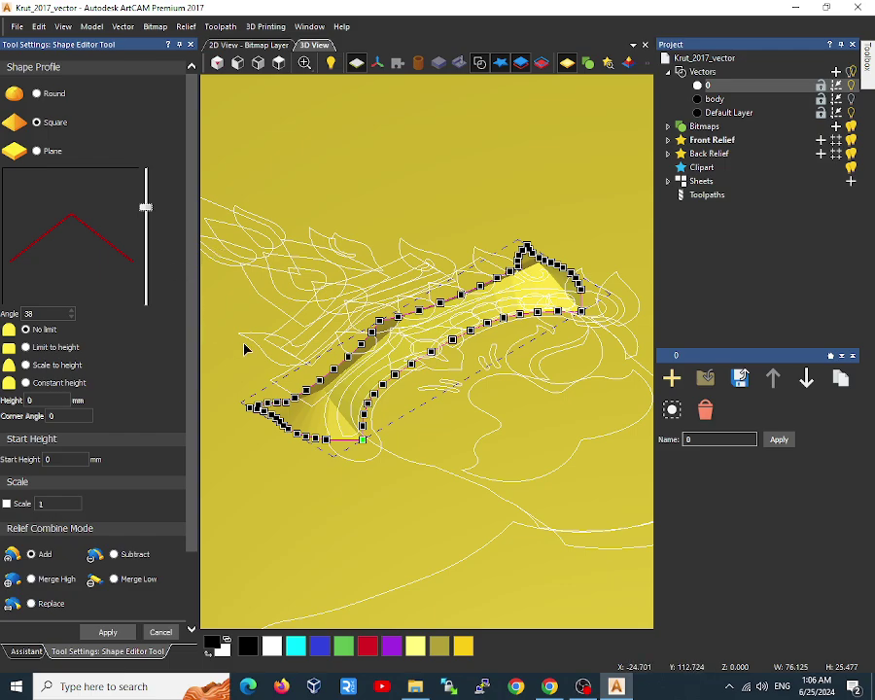
Check the crown band from above and apply its shape to the front relief with the Add combine mode
click(278, 62)
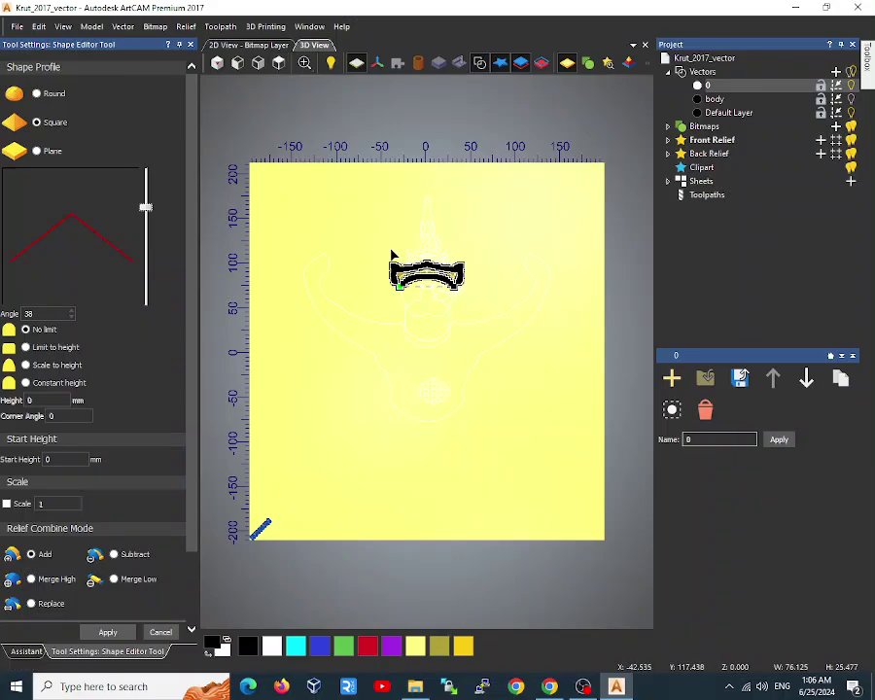
scroll(400, 264, up, 1)
scroll(400, 264, up, 6)
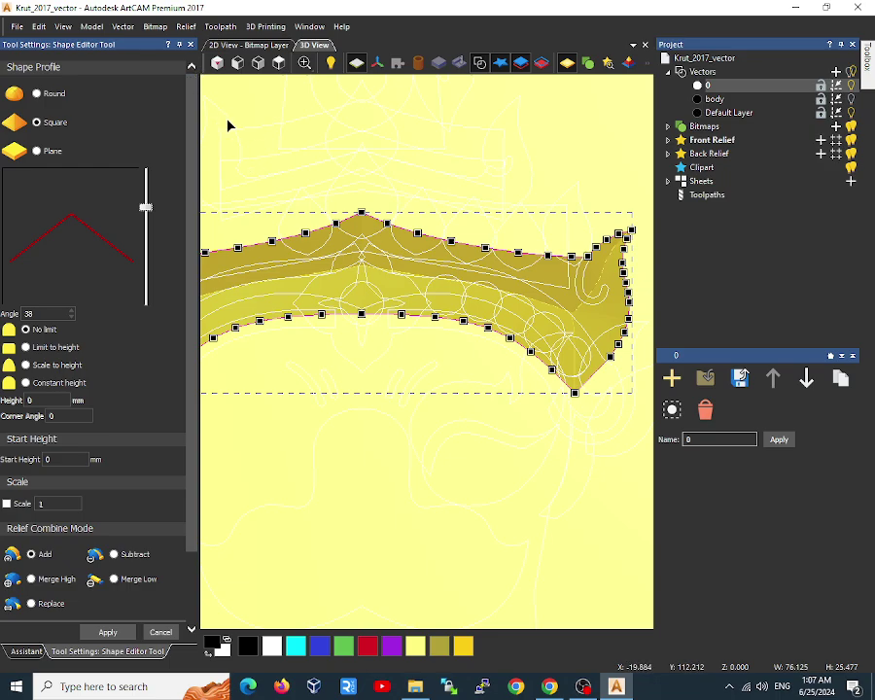
drag(229, 124, 312, 242)
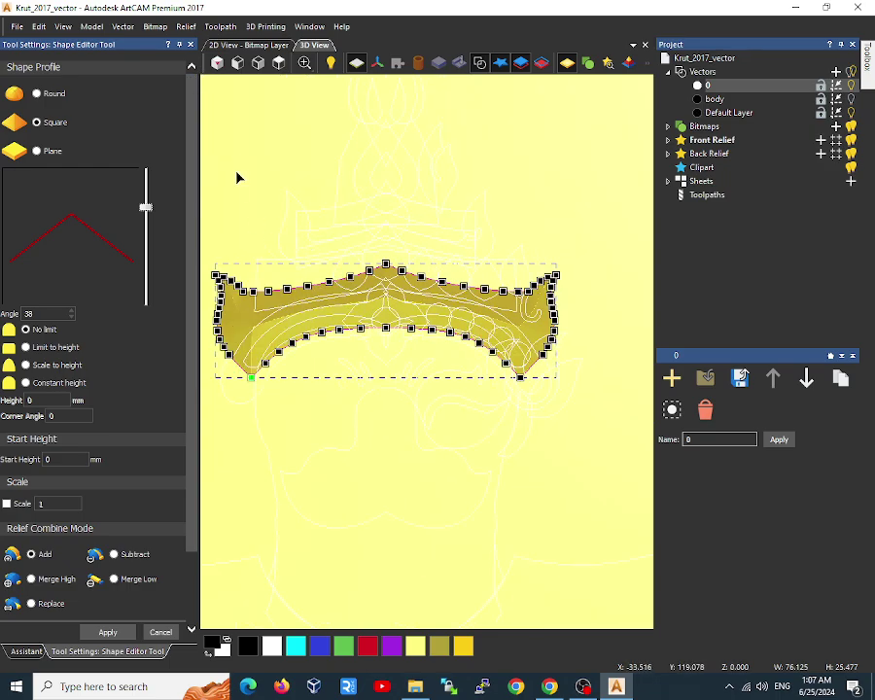
click(185, 26)
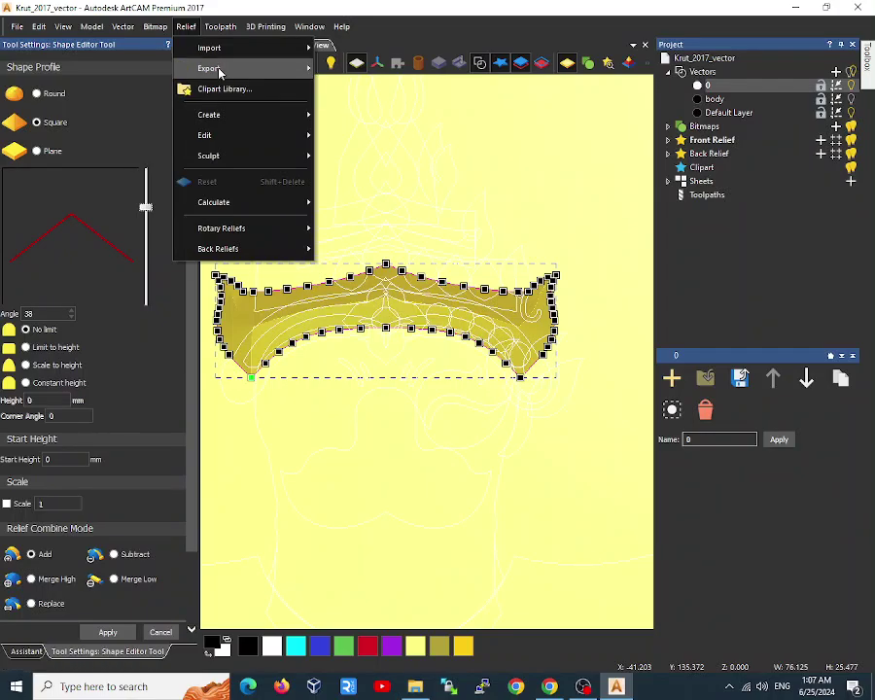
mouse_move(294, 138)
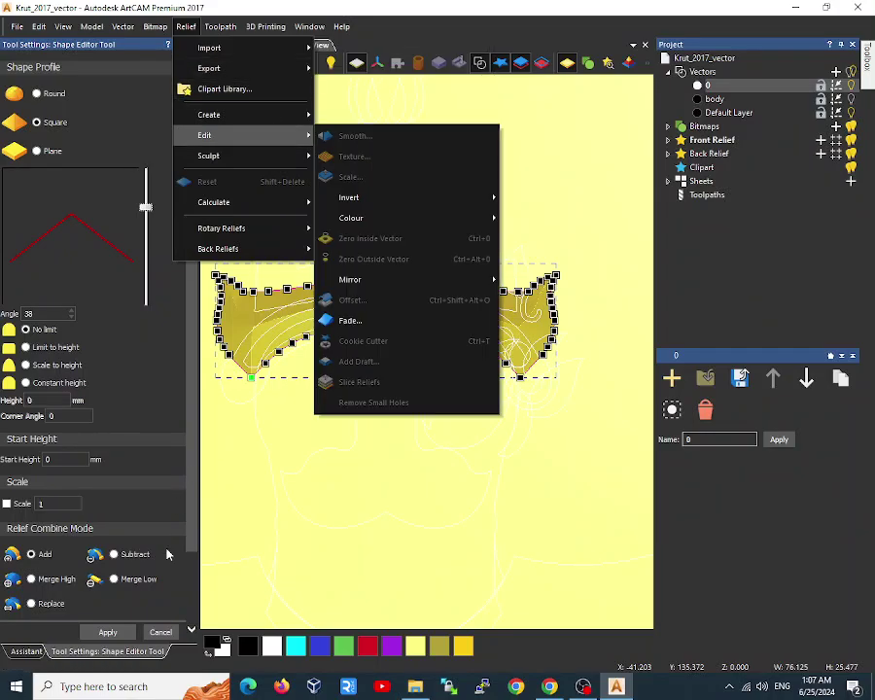
click(107, 632)
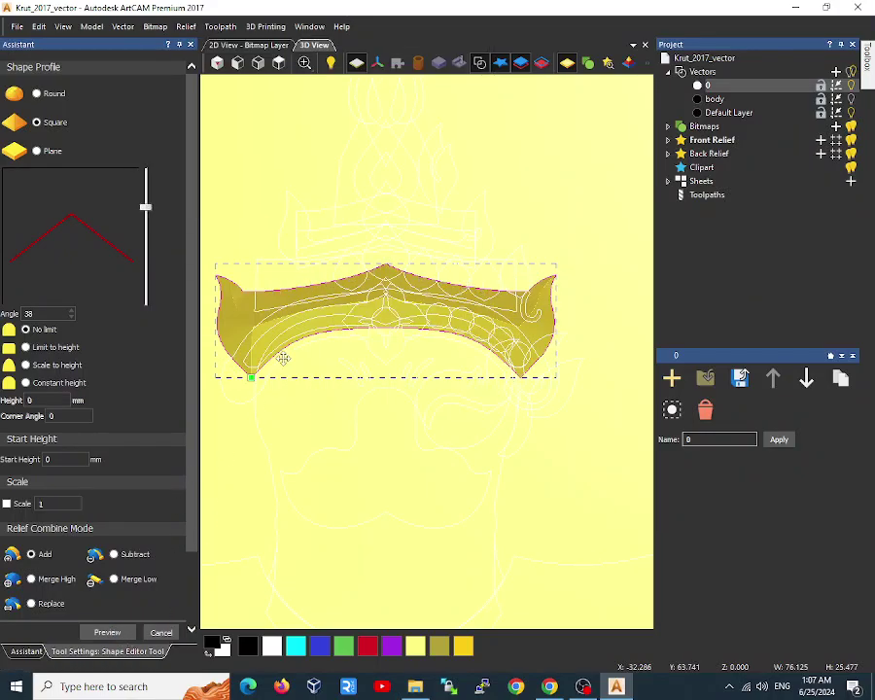
Export the composite relief as an ArtCAM relief file named k1 in the CNC Metal Mold folder
click(186, 28)
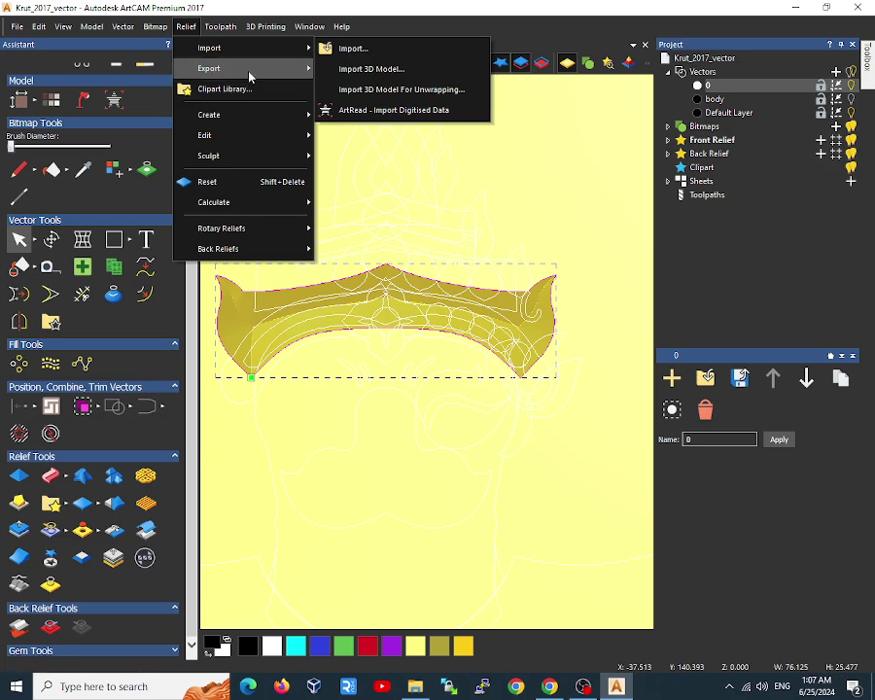
mouse_move(302, 69)
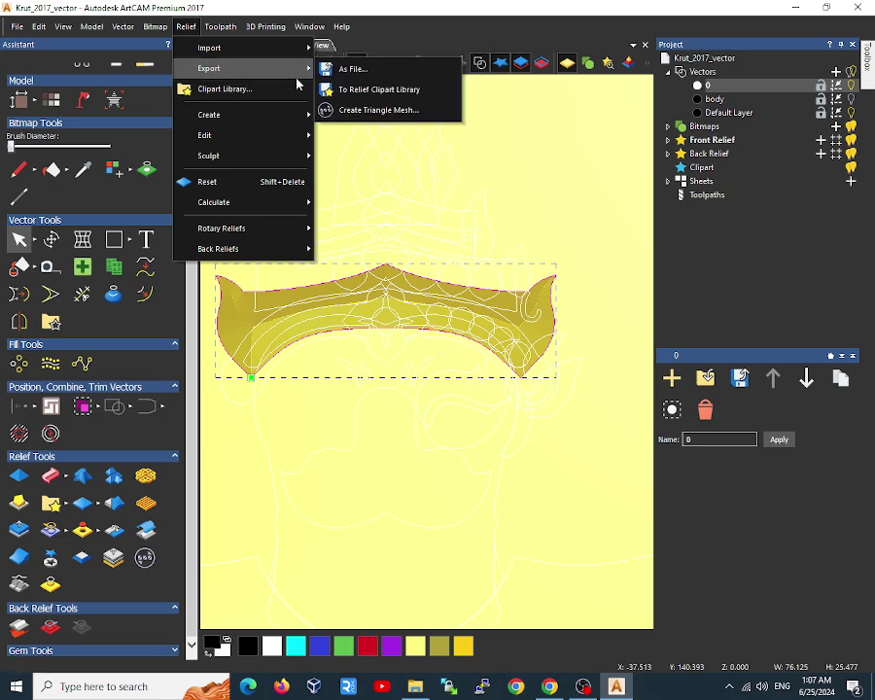
click(363, 73)
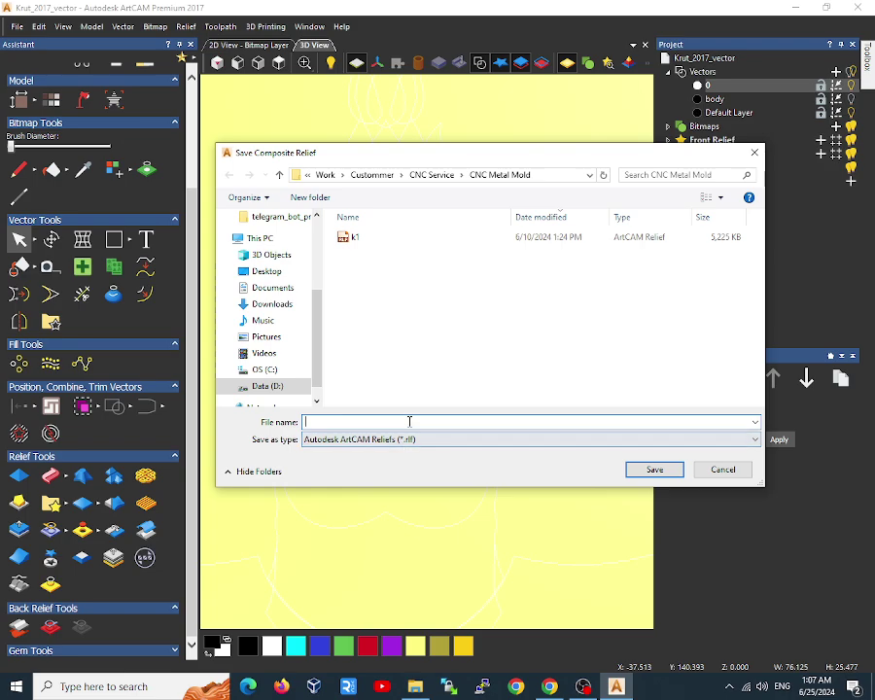
text(k)
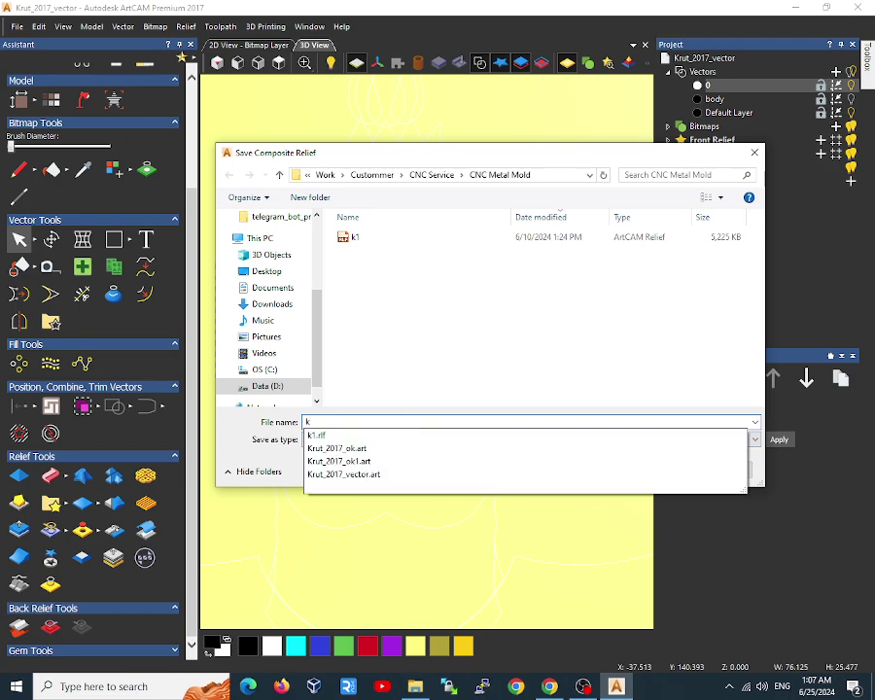
text(1)
click(641, 472)
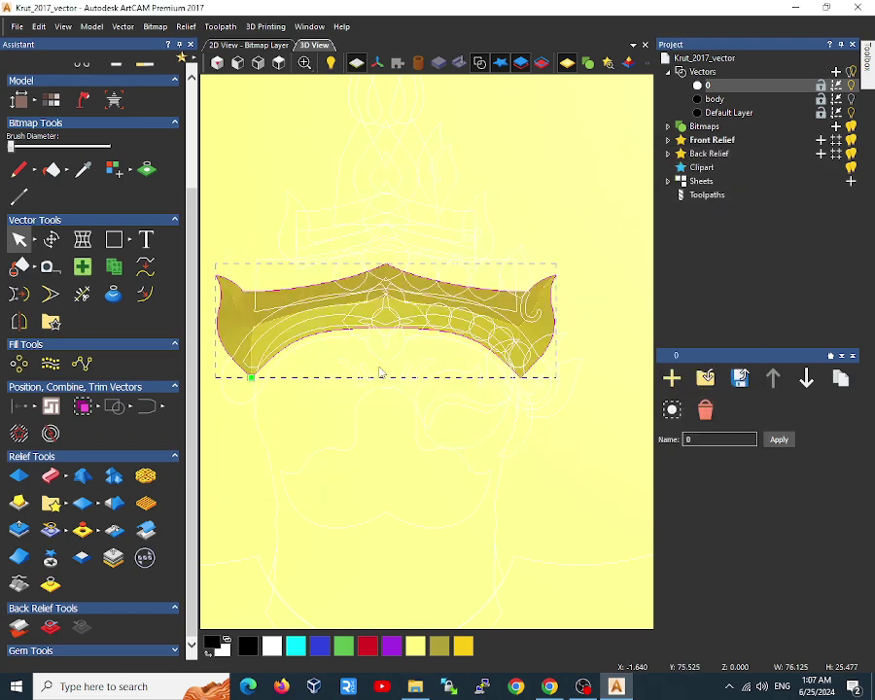
Reset the front relief to clear the crown band shape
click(180, 27)
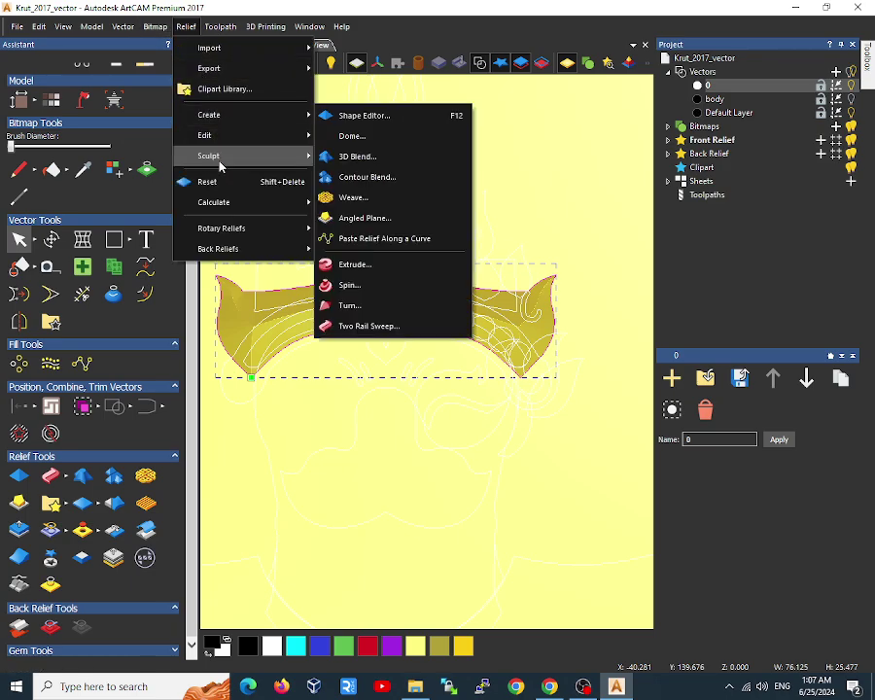
click(222, 184)
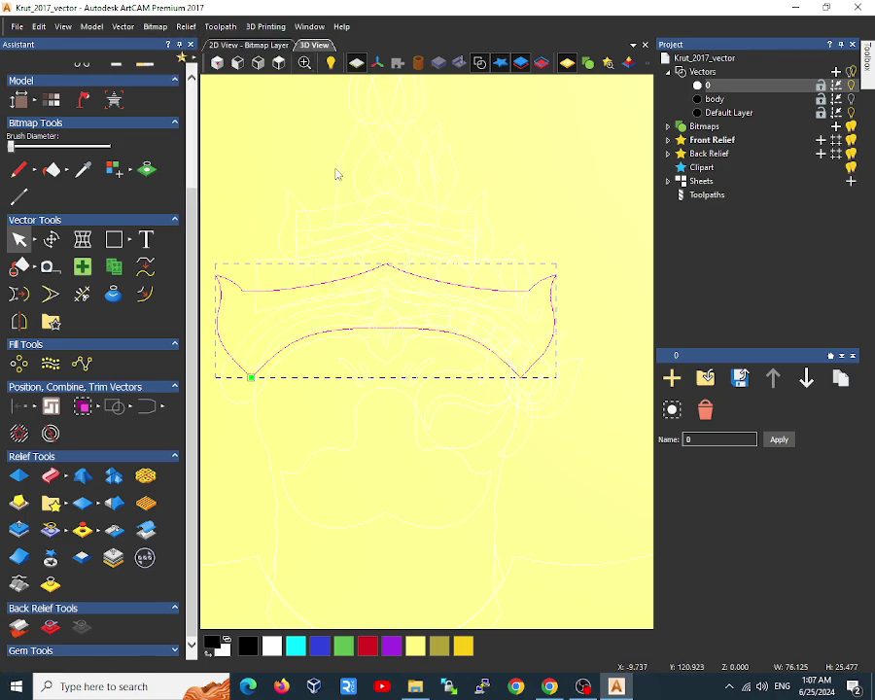
scroll(382, 311, down, 3)
In the 2D view, select the head outline with the lower crown vectors and create a single outer boundary around them
click(264, 47)
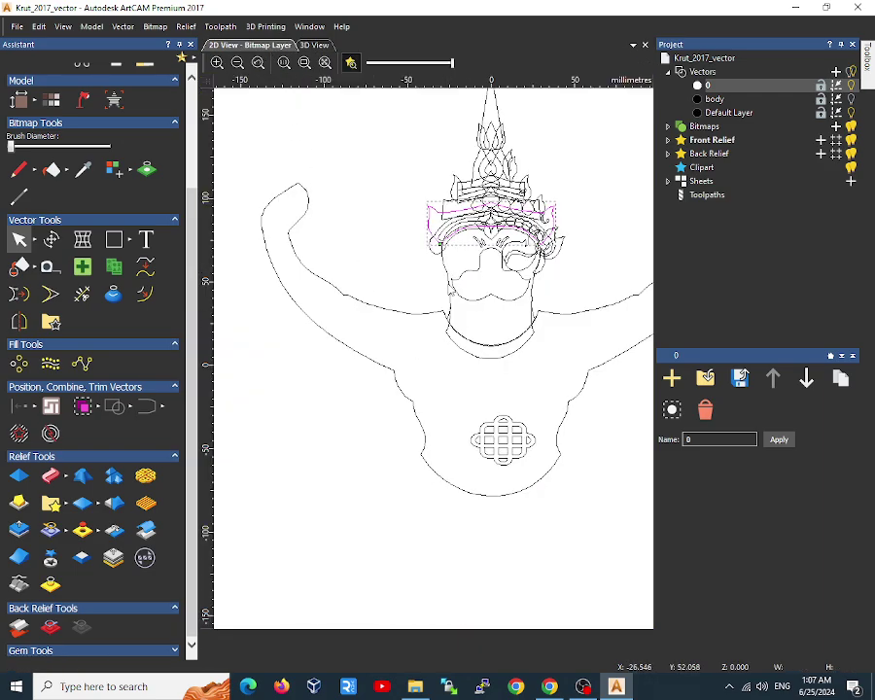
scroll(502, 284, up, 2)
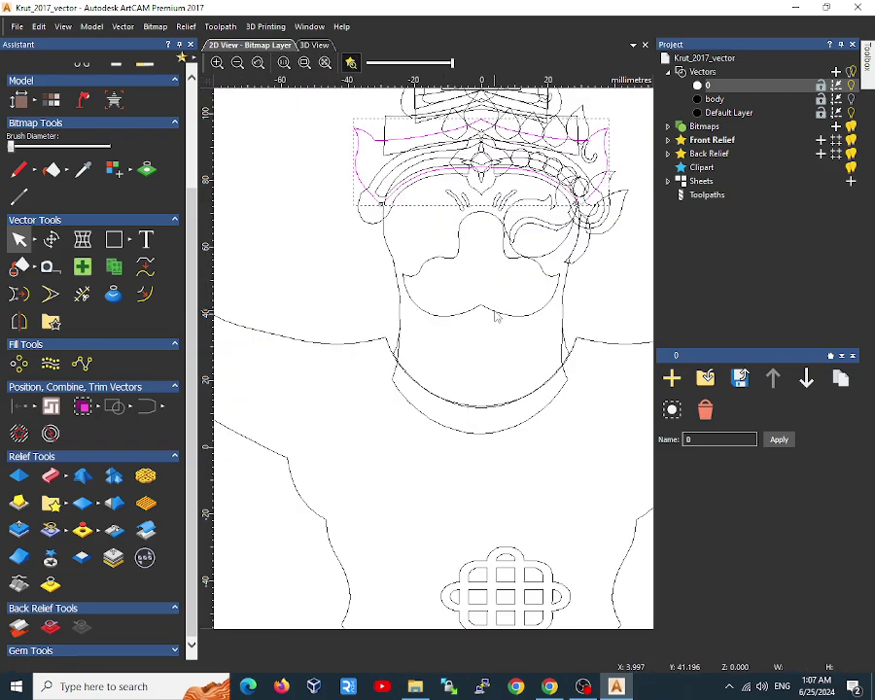
click(494, 315)
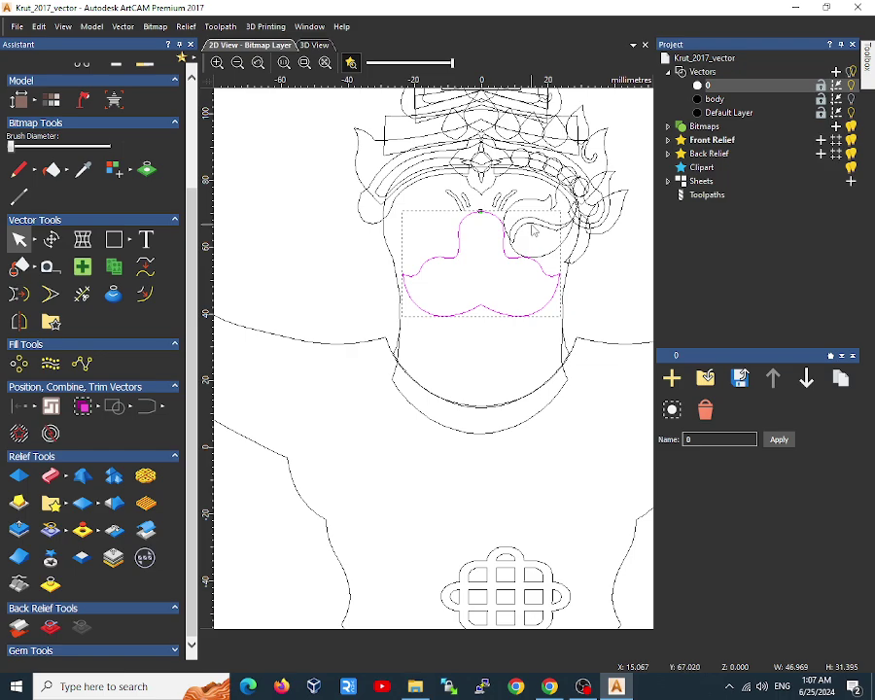
scroll(532, 230, down, 2)
scroll(361, 247, up, 2)
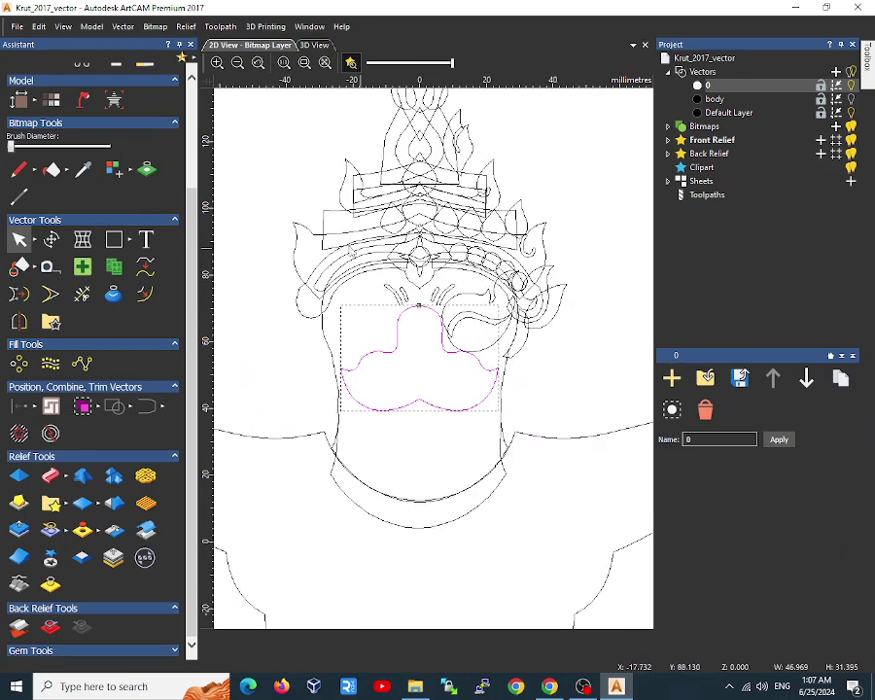
click(328, 347)
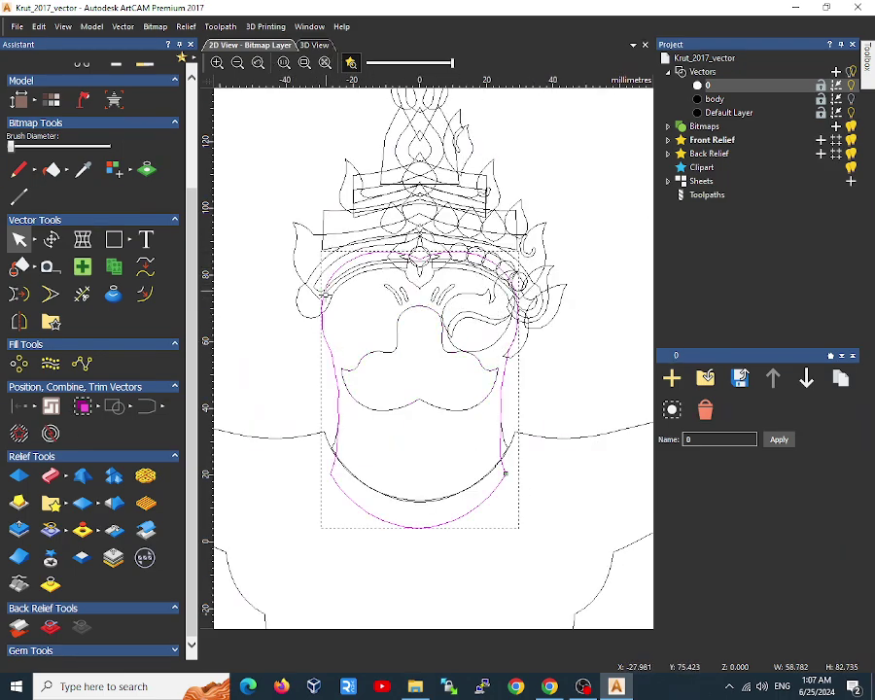
drag(309, 323, 321, 222)
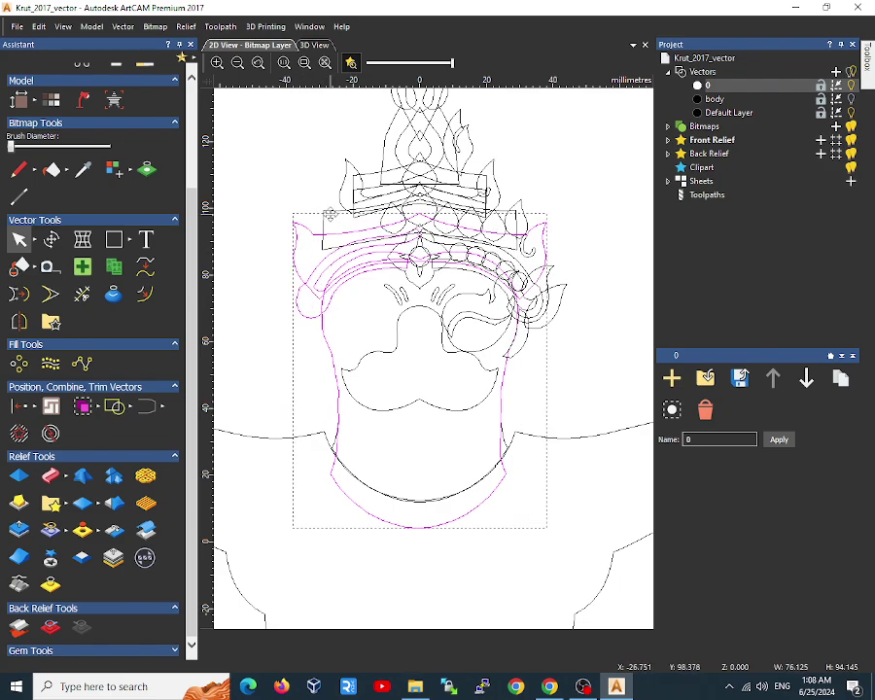
mouse_move(331, 214)
mouse_down()
mouse_move(322, 200)
mouse_move(320, 208)
mouse_up()
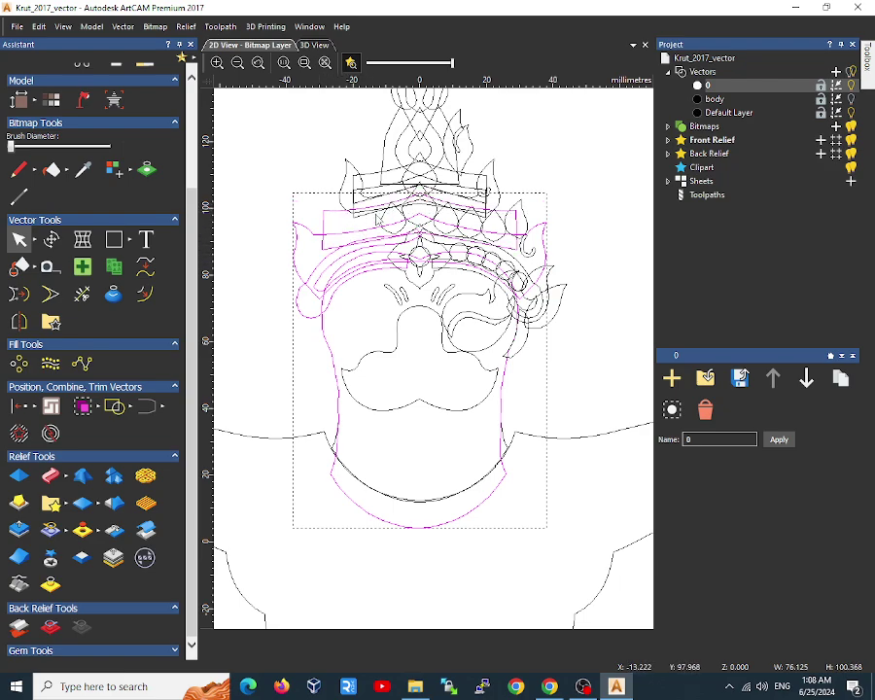
drag(342, 194, 341, 197)
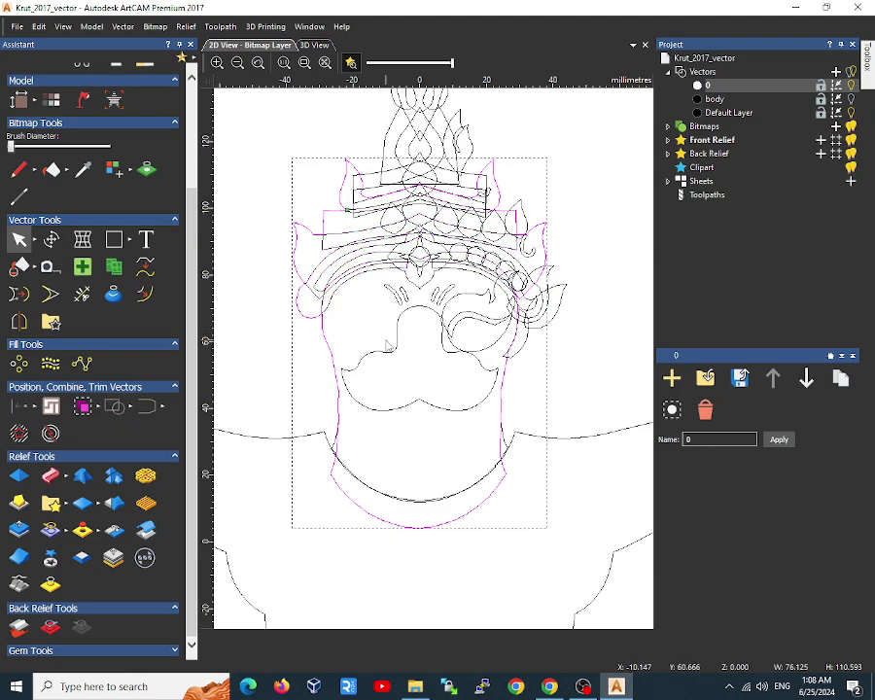
Give the combined head and crown boundary a Round profile at 45 degrees in the Shape Editor and inspect it in 3D
double_click(469, 352)
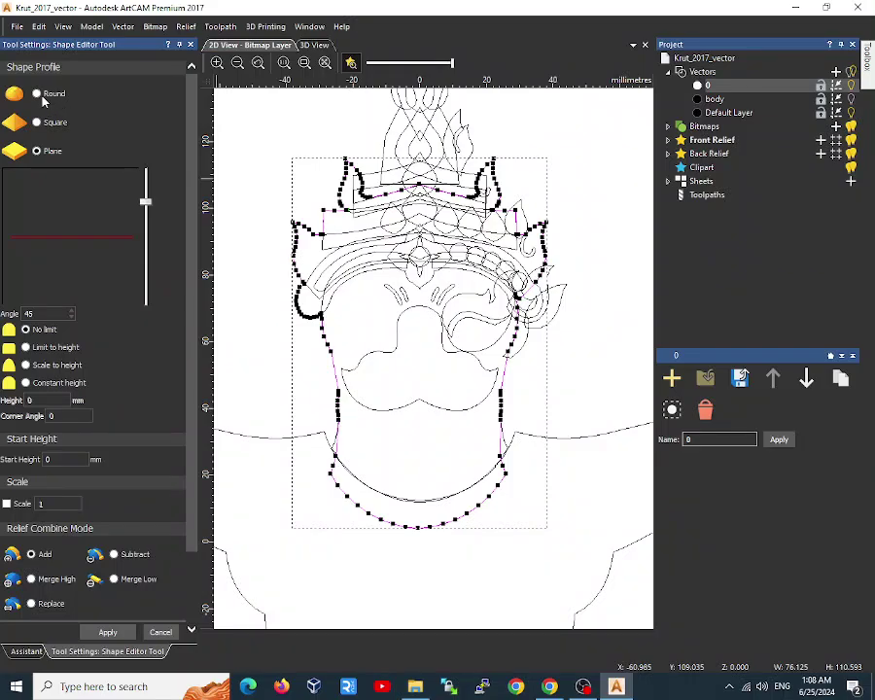
click(37, 94)
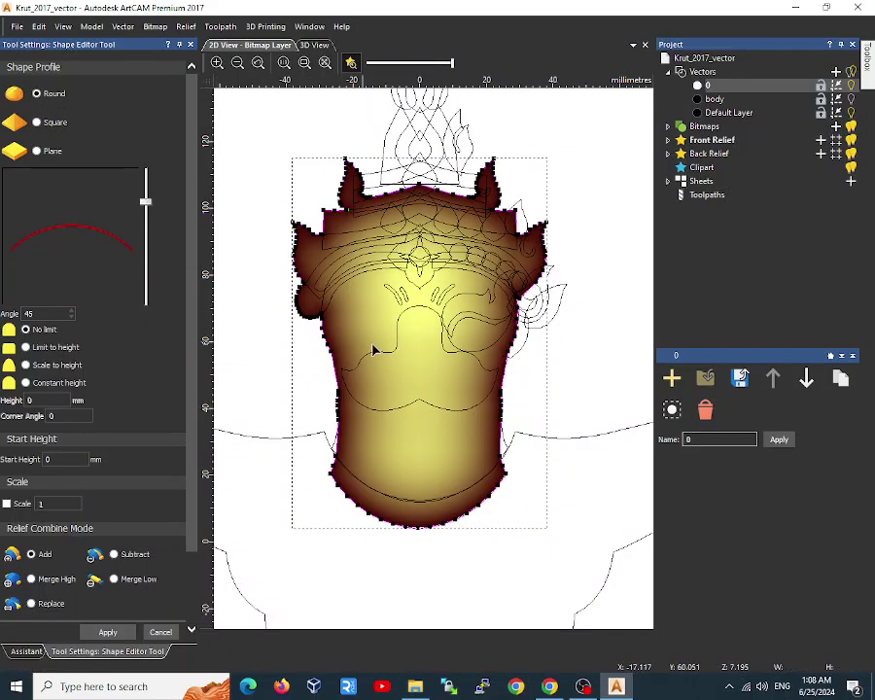
click(313, 44)
scroll(407, 414, up, 3)
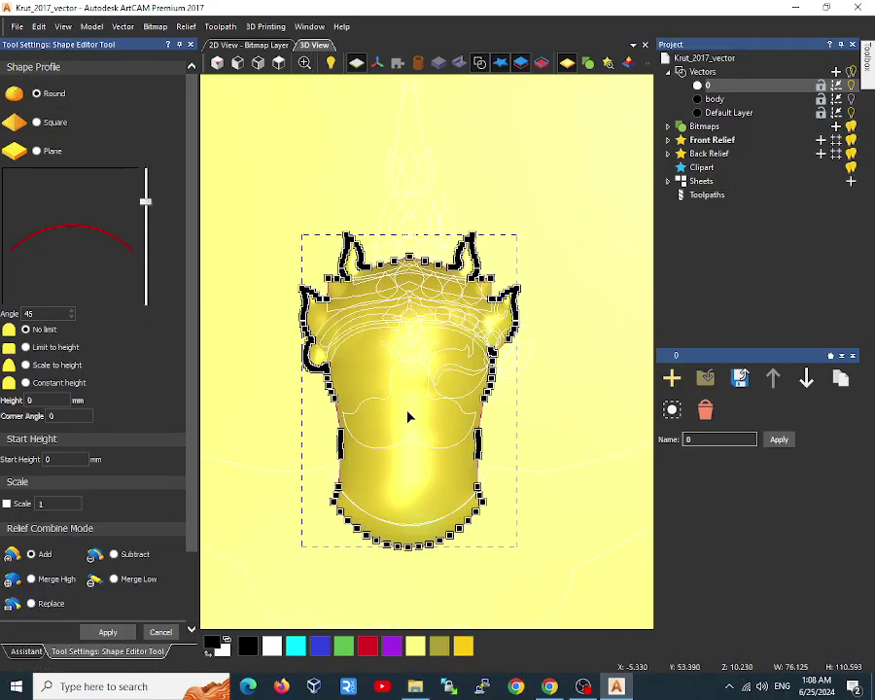
drag(392, 443, 296, 92)
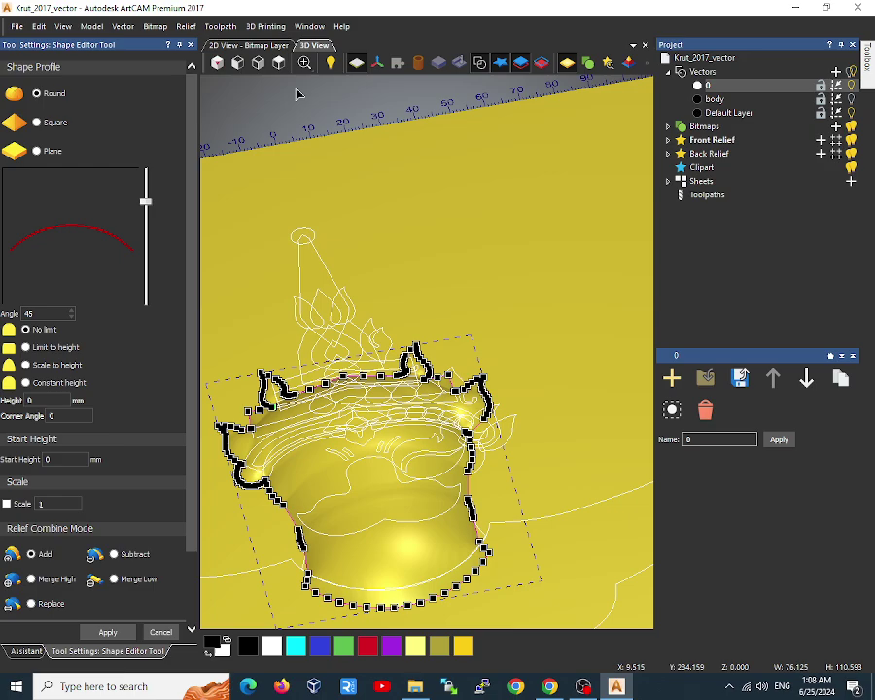
Set the combined head-and-crown outline's Round profile angle to 76 degrees, apply the relief and close the Shape Editor
click(217, 62)
scroll(391, 396, up, 4)
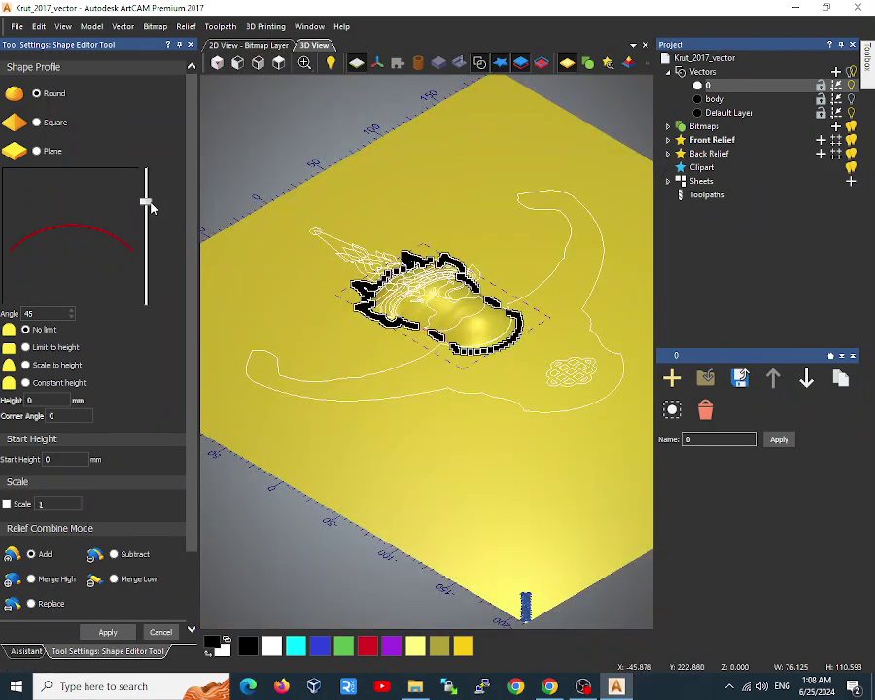
drag(145, 202, 145, 176)
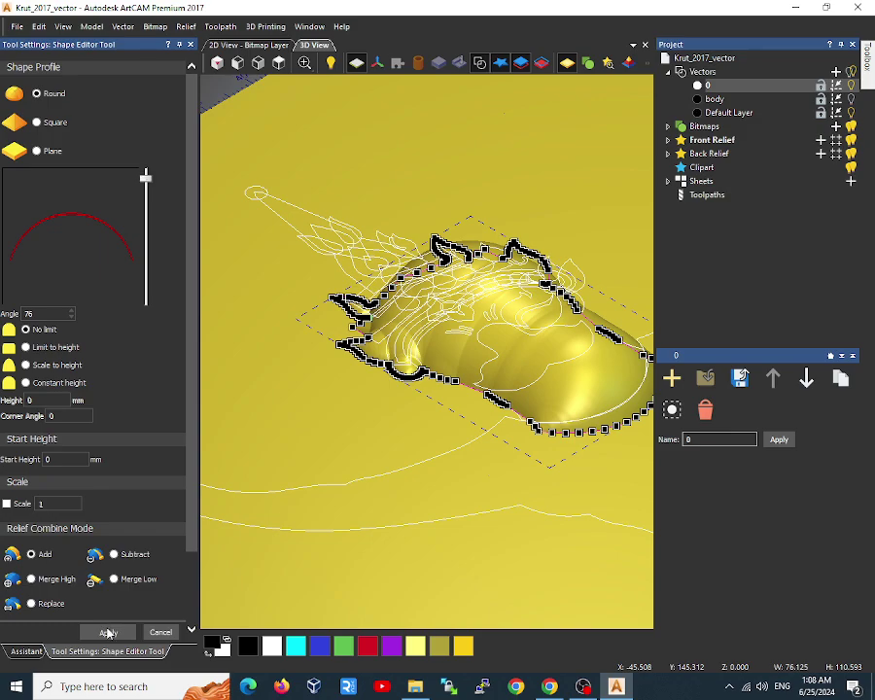
click(185, 26)
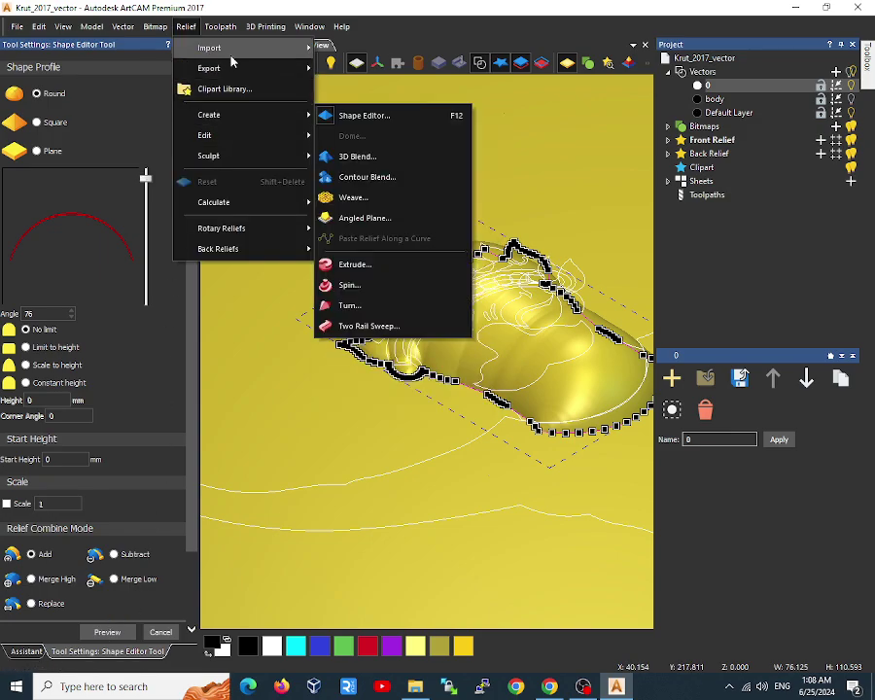
mouse_move(230, 51)
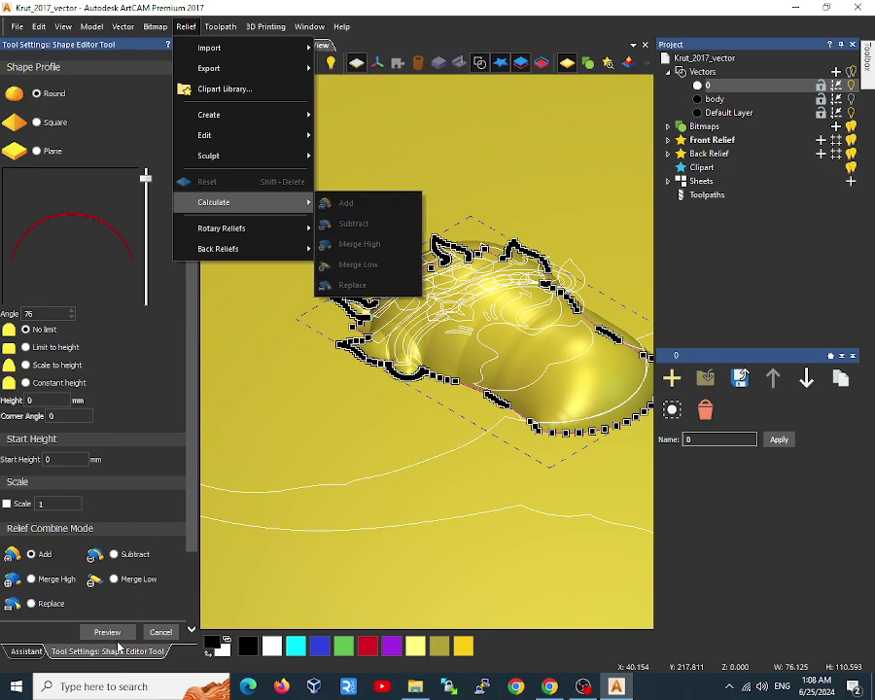
click(172, 634)
click(165, 633)
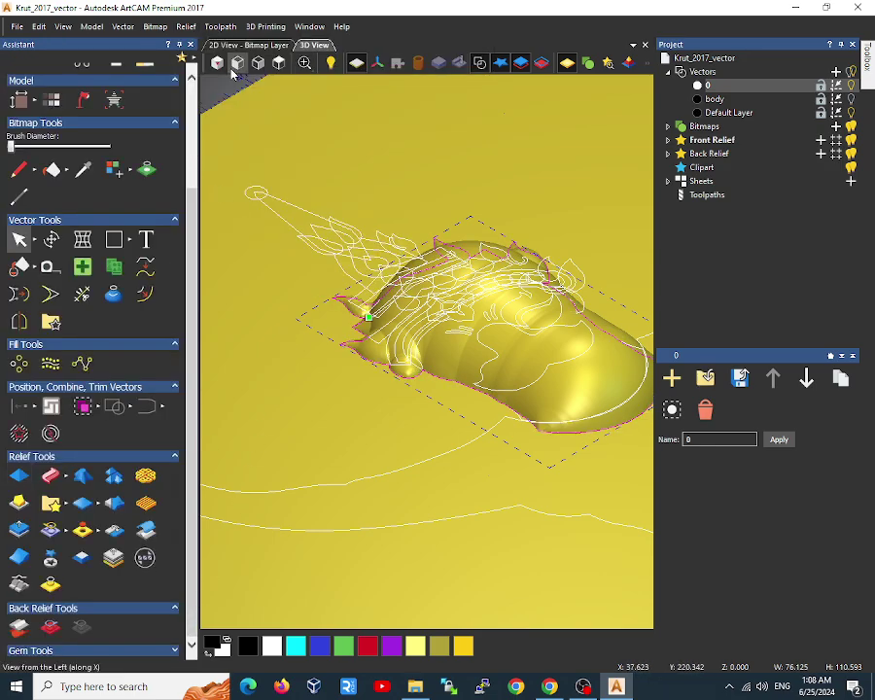
click(186, 27)
mouse_move(214, 48)
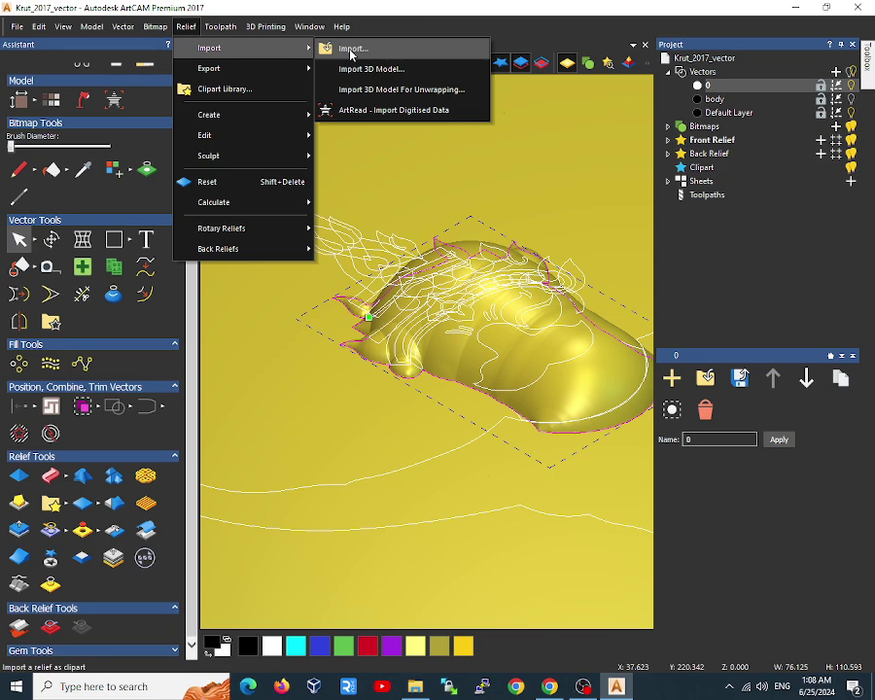
click(351, 54)
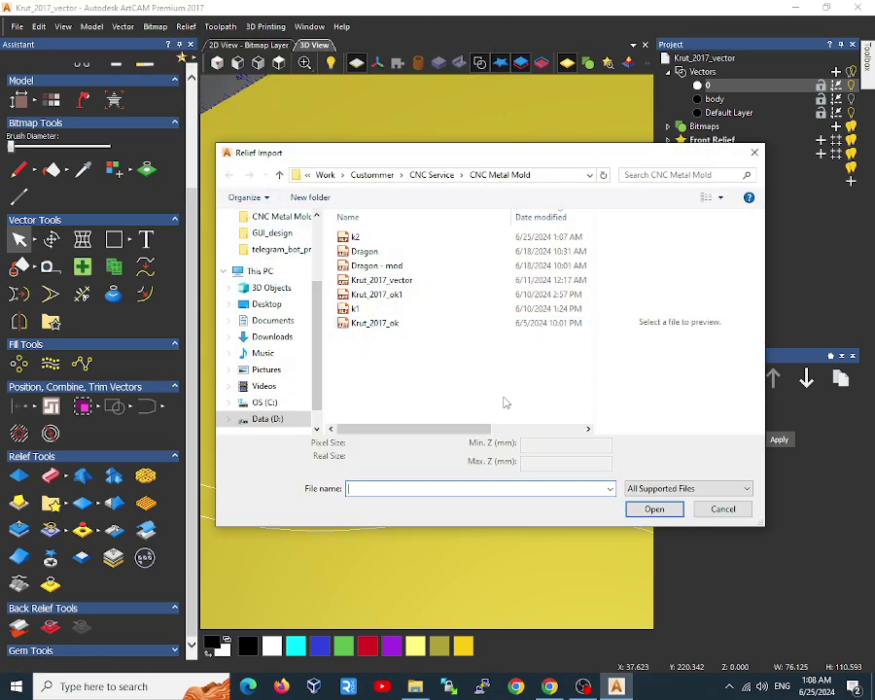
click(702, 510)
Open the Relief Clipart Library
click(216, 27)
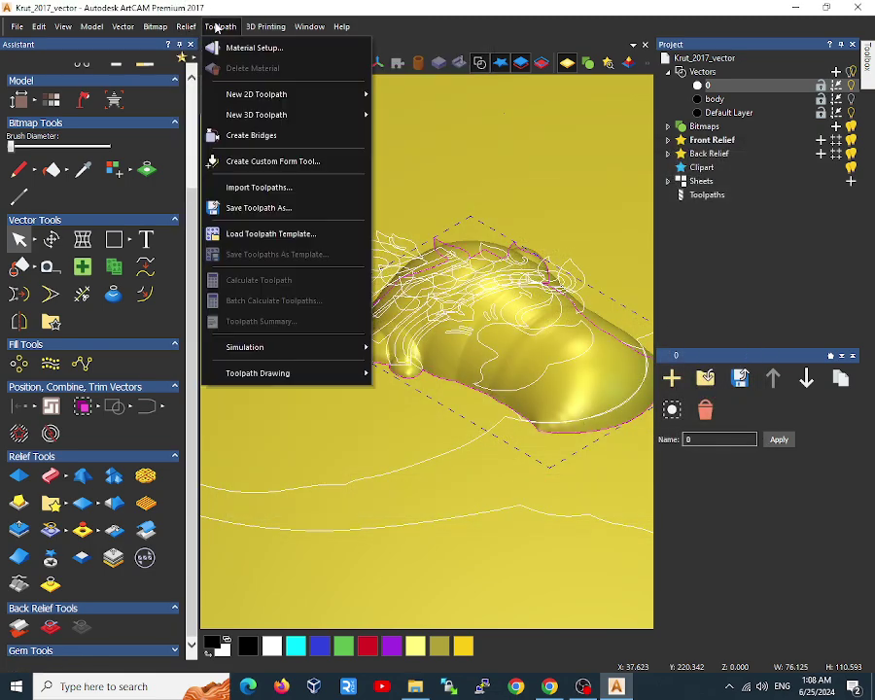
mouse_move(185, 26)
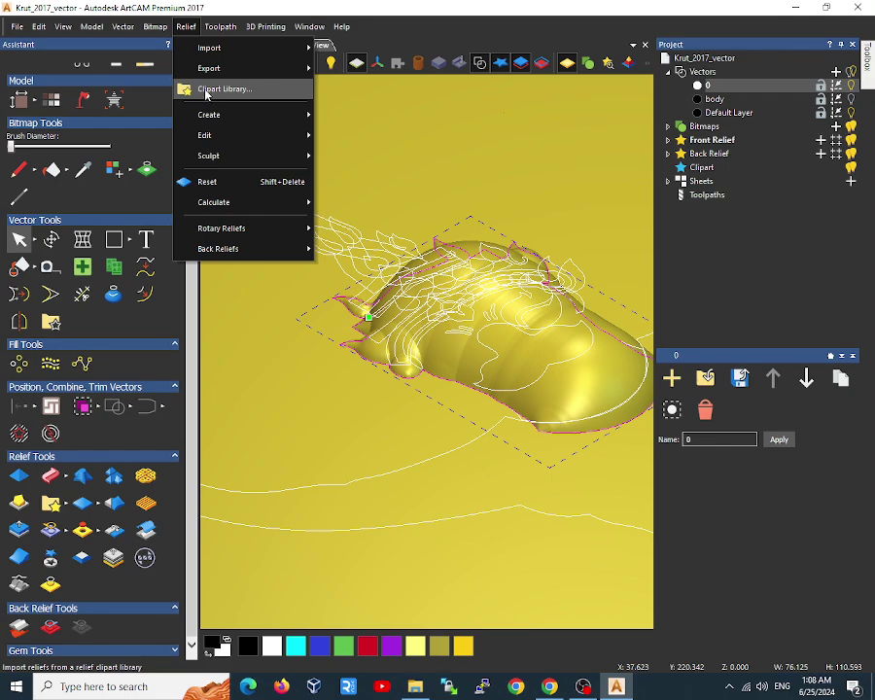
click(206, 92)
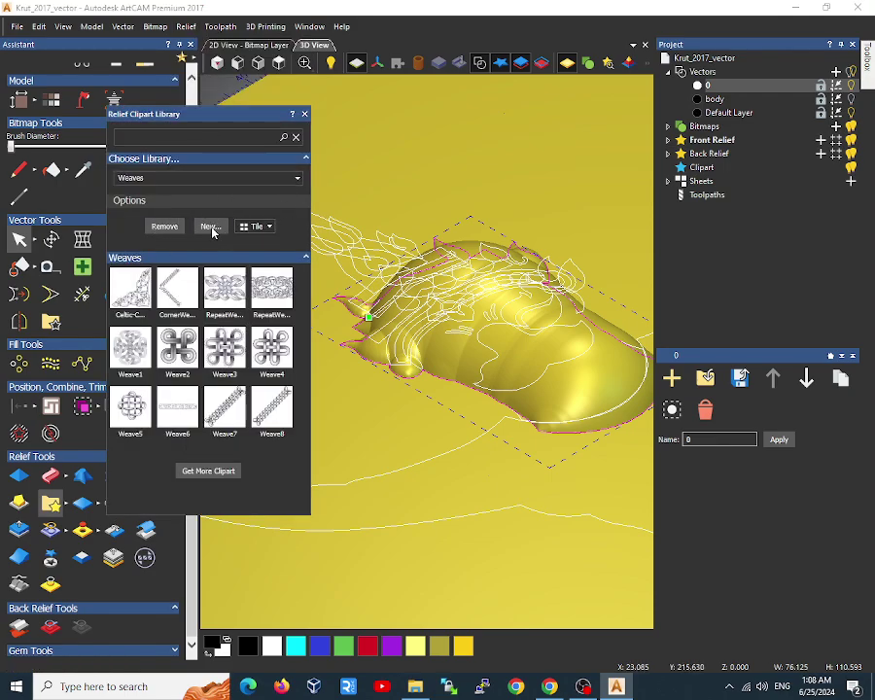
Add the CNC Metal Mold folder, found under Work, Custommer, CNC Service on drive D, as a new relief clipart library
click(211, 227)
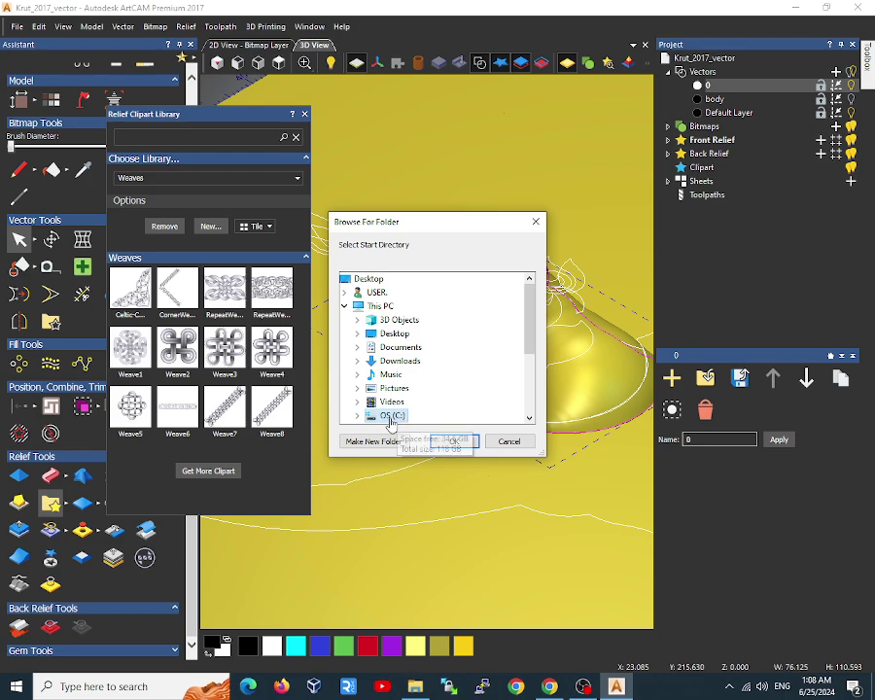
scroll(453, 364, down, 3)
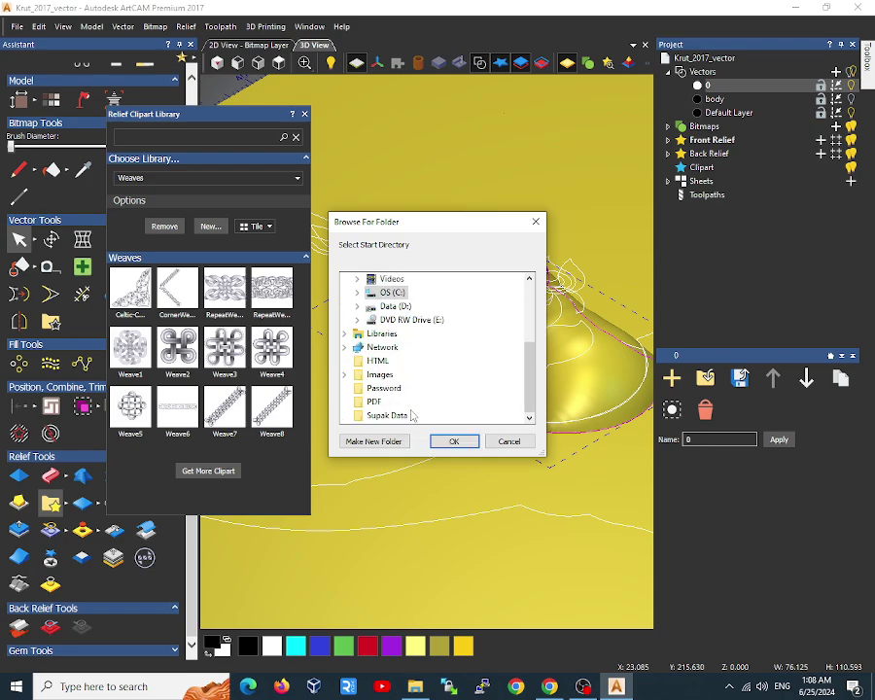
scroll(415, 402, up, 2)
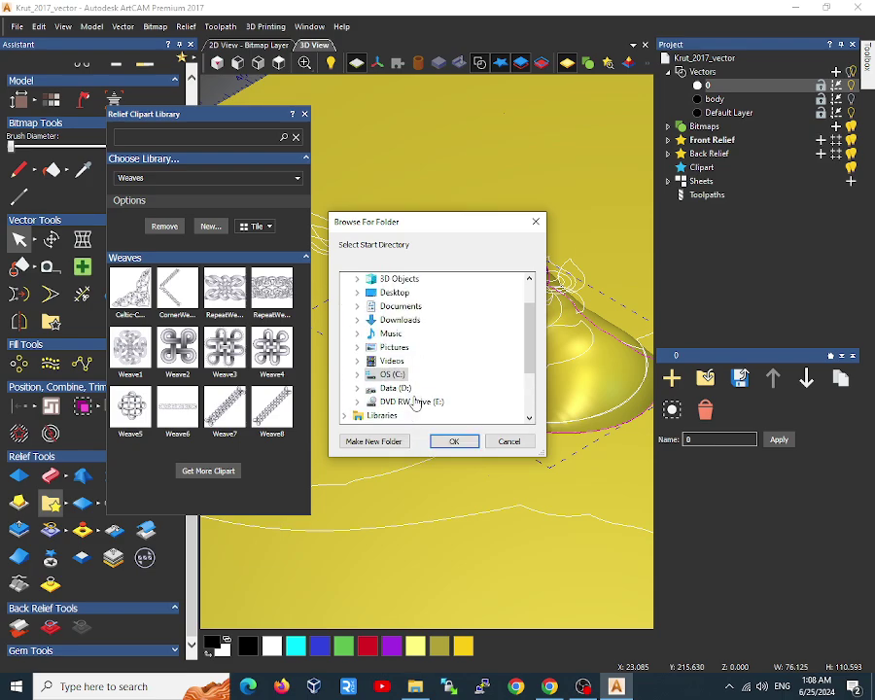
double_click(402, 388)
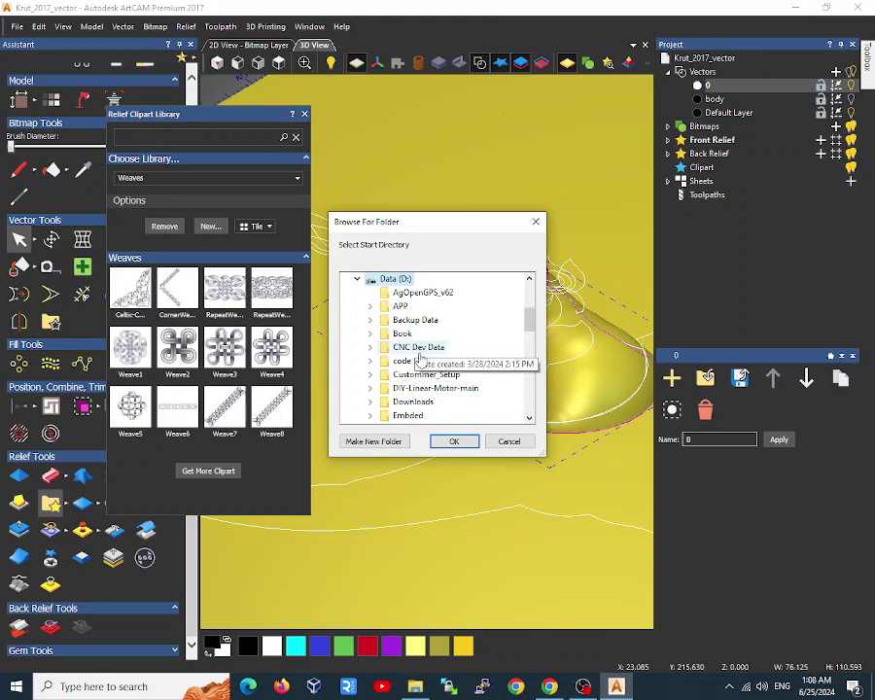
scroll(418, 408, down, 3)
scroll(447, 407, down, 5)
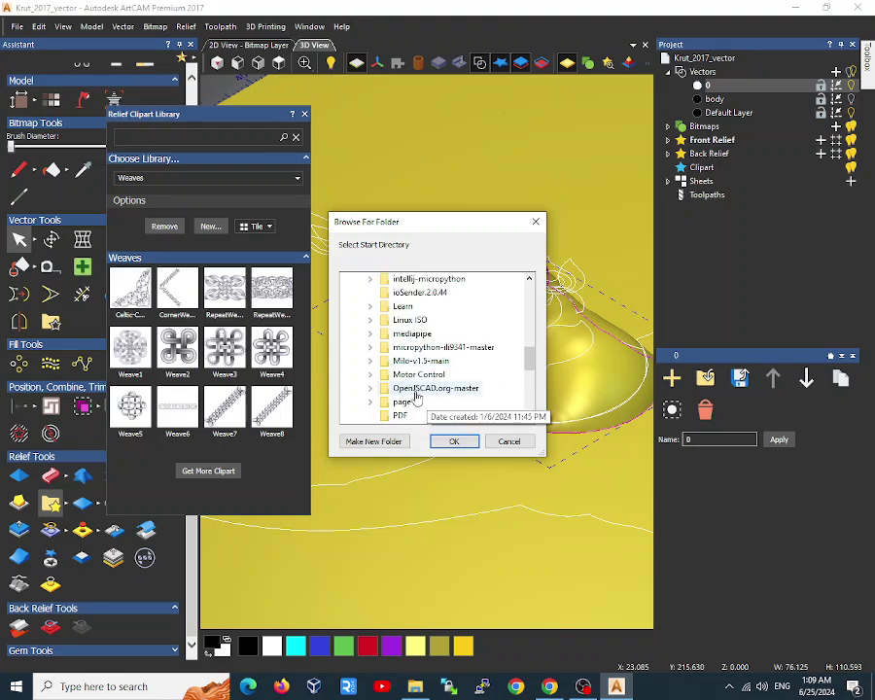
scroll(416, 397, down, 5)
double_click(402, 388)
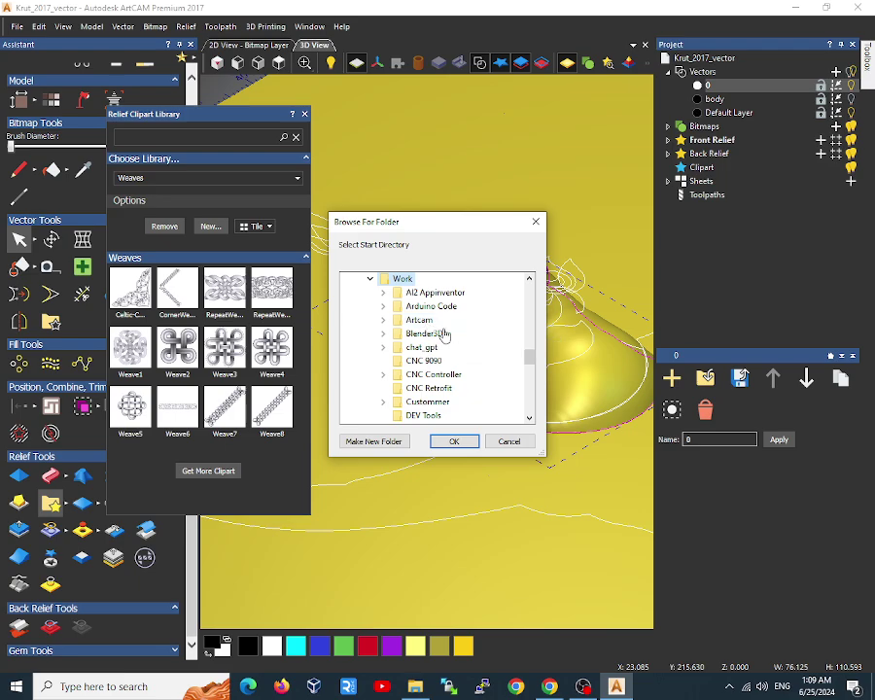
click(430, 403)
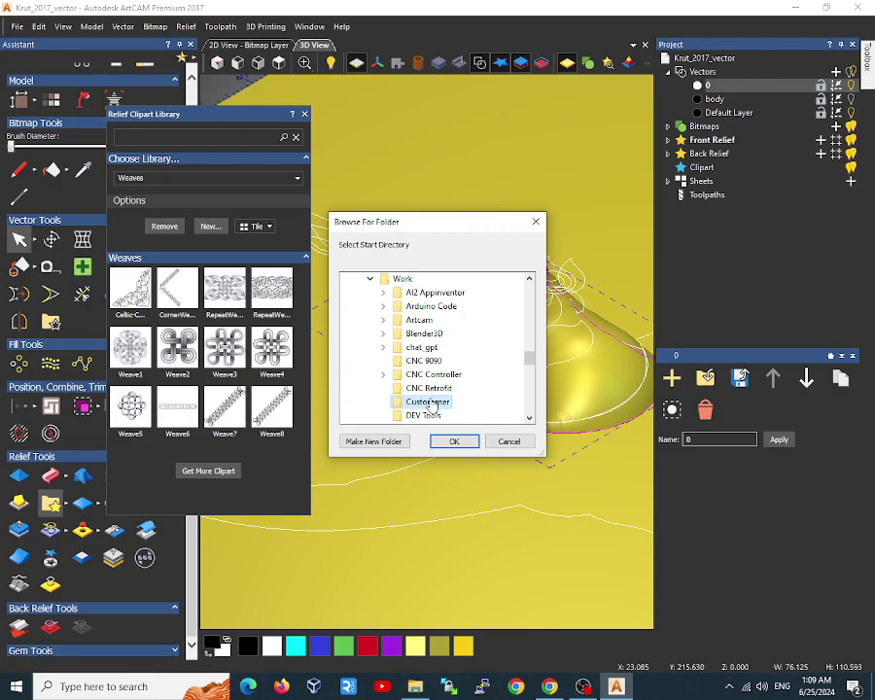
double_click(430, 403)
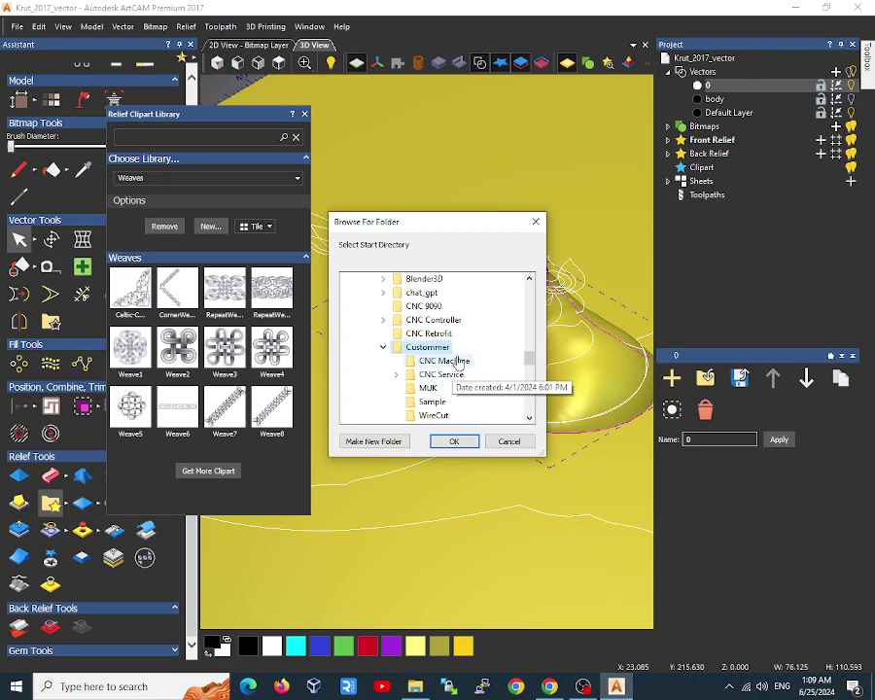
double_click(442, 374)
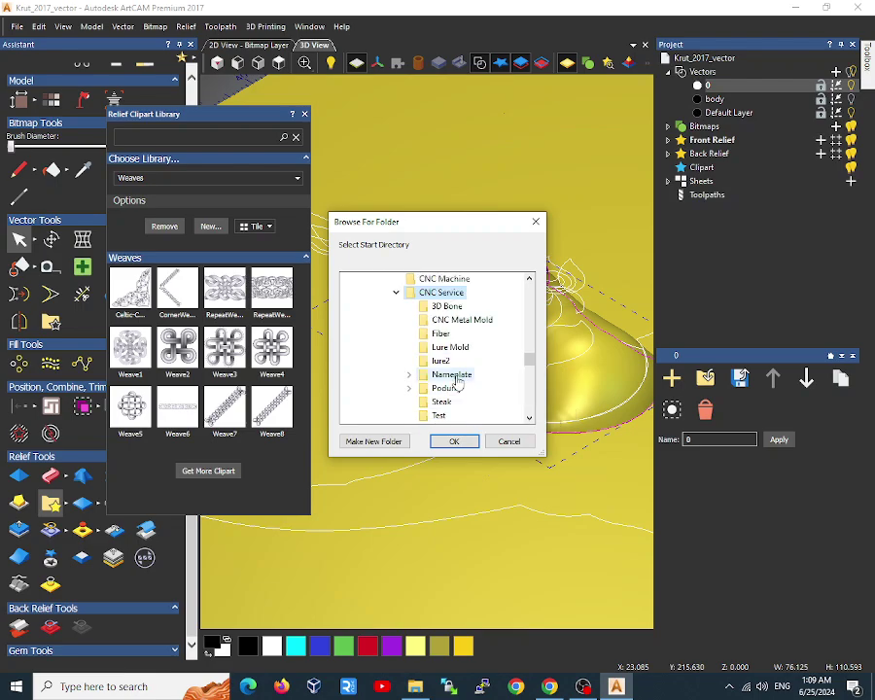
click(475, 323)
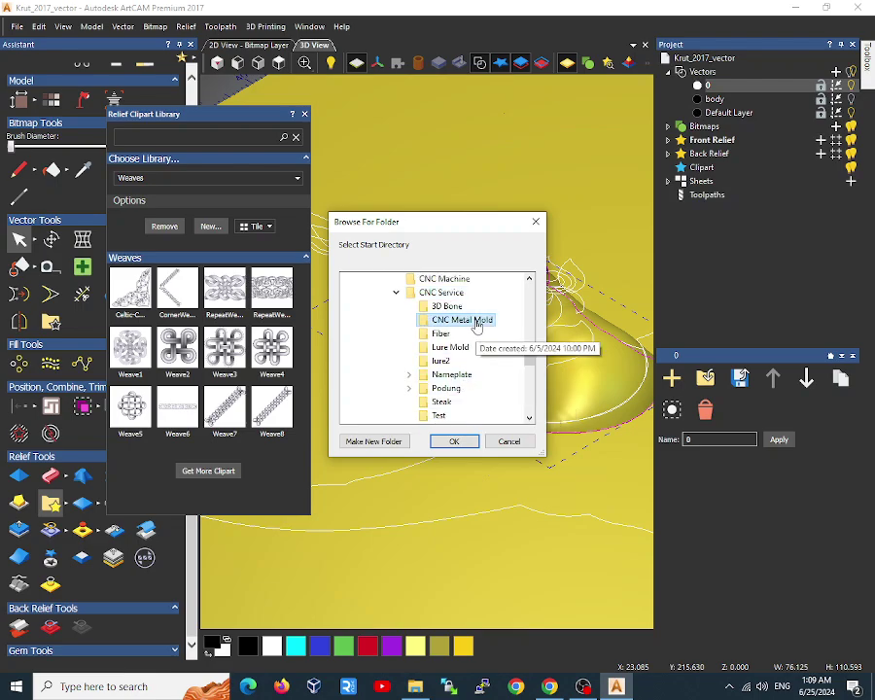
click(454, 442)
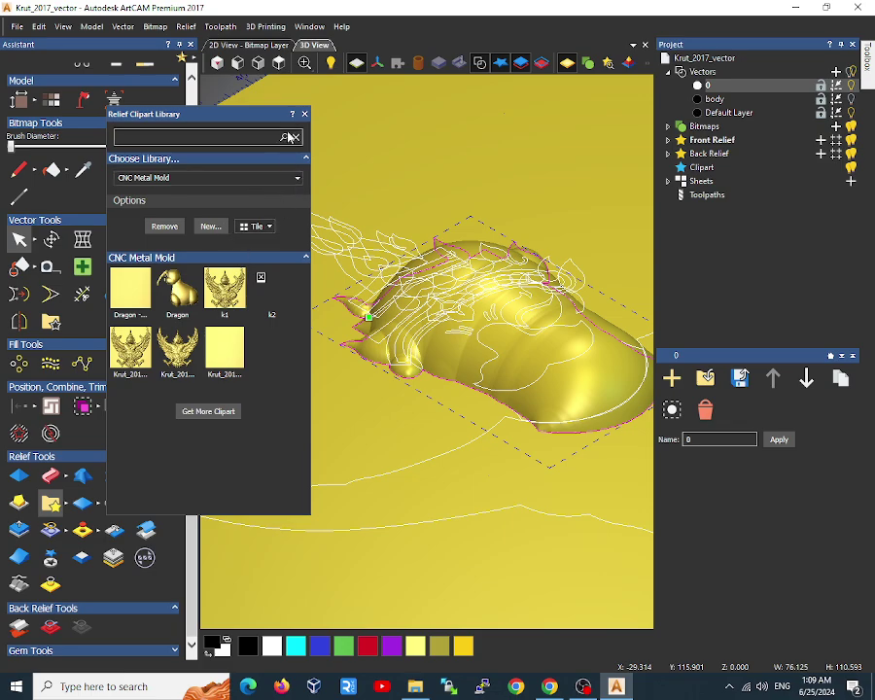
click(298, 179)
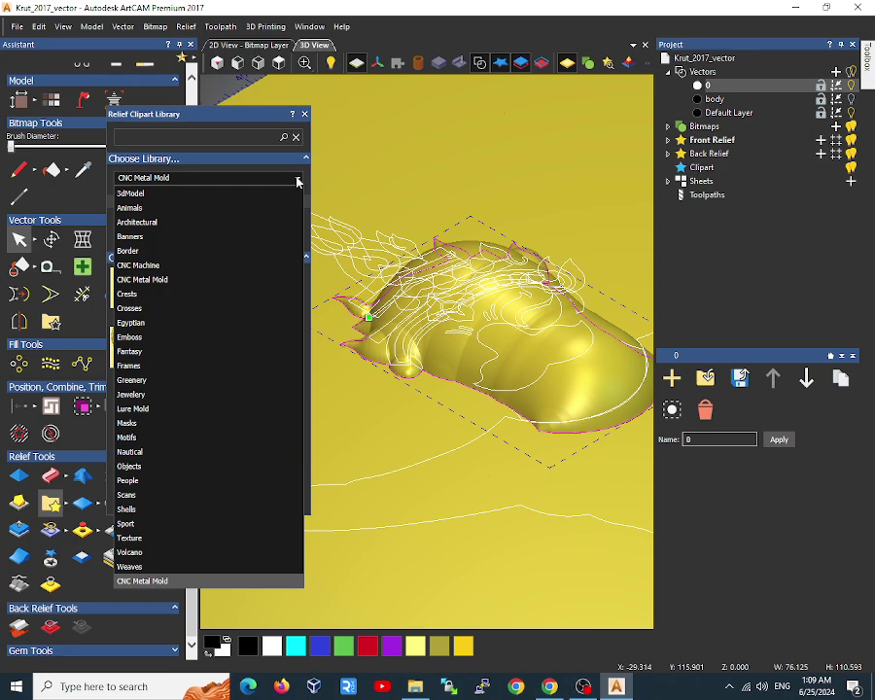
click(297, 181)
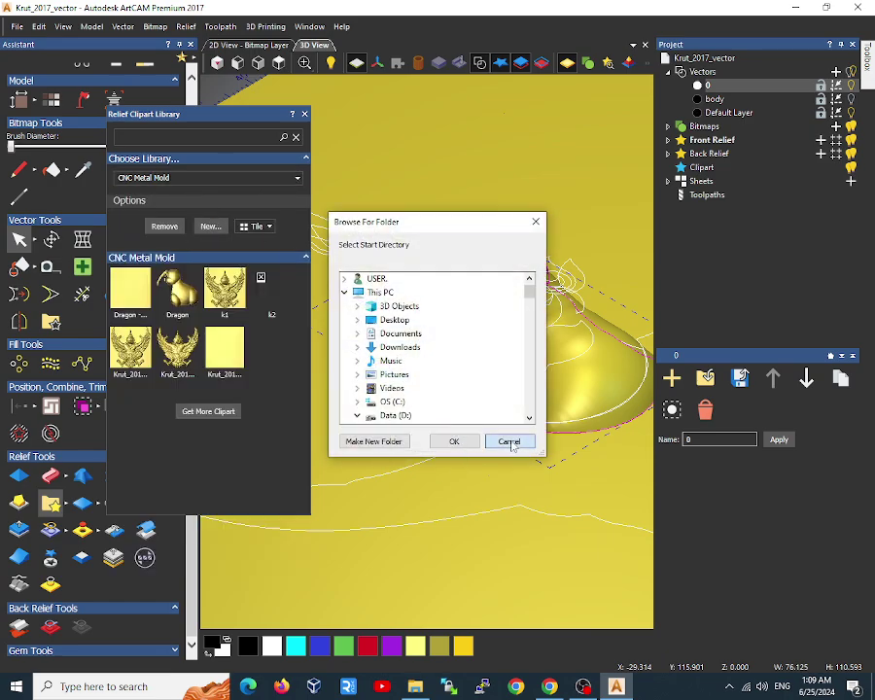
click(505, 441)
Switch to File Explorer and open the CNC Metal Mold folder under Work, Custommer, CNC Service on drive D
click(795, 8)
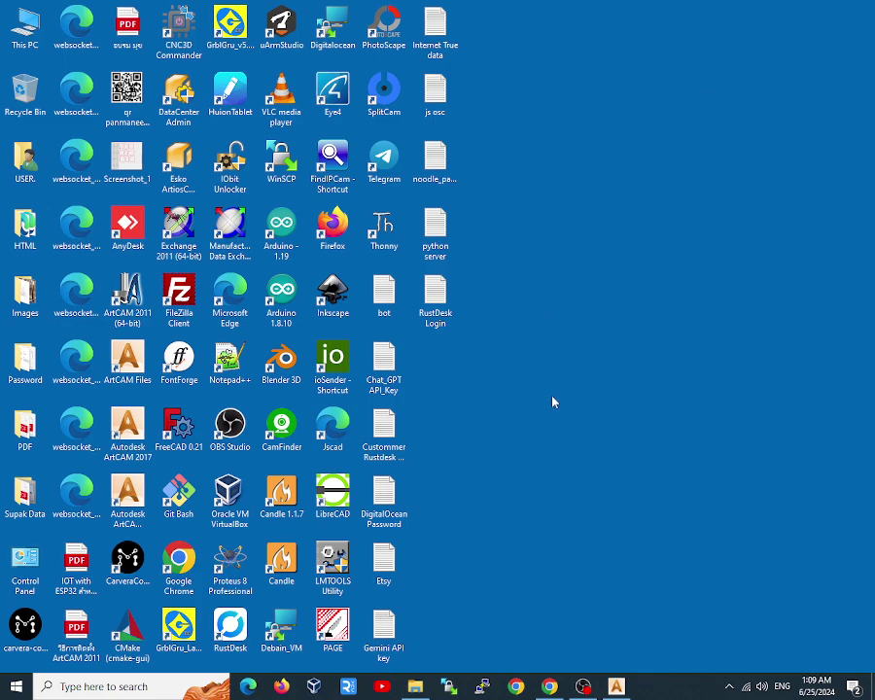
double_click(30, 36)
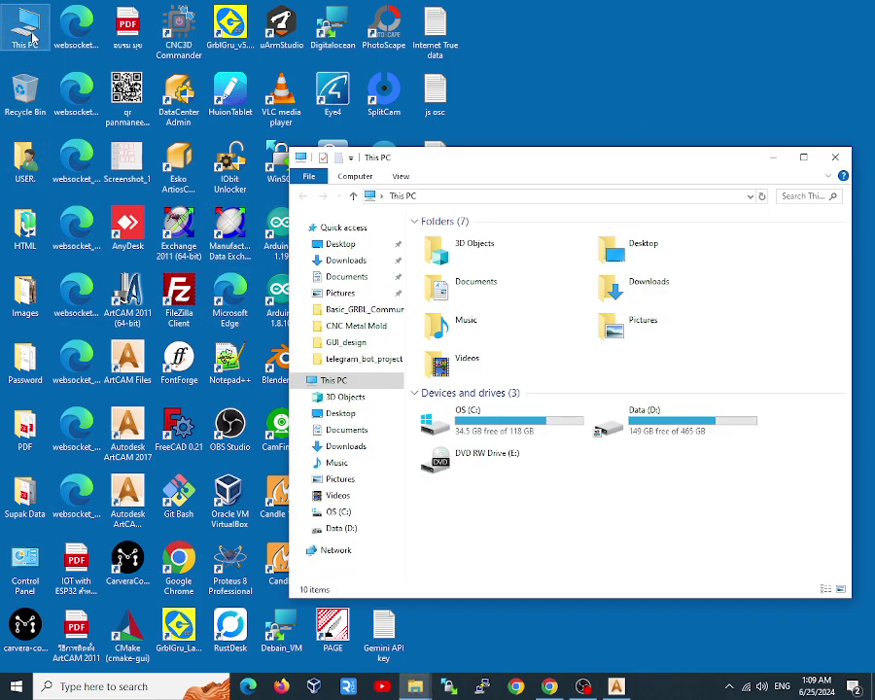
double_click(615, 423)
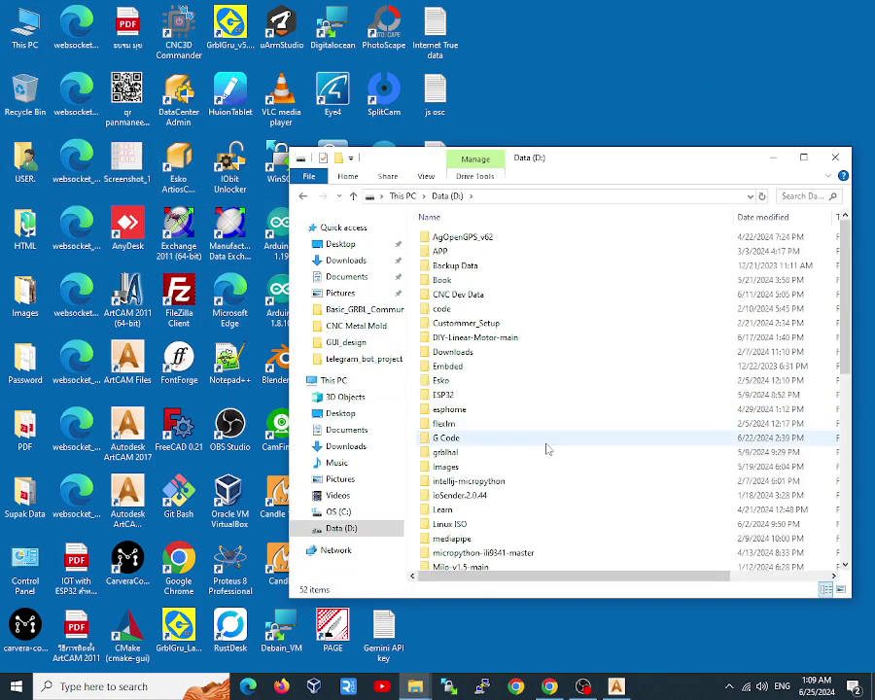
scroll(547, 449, down, 10)
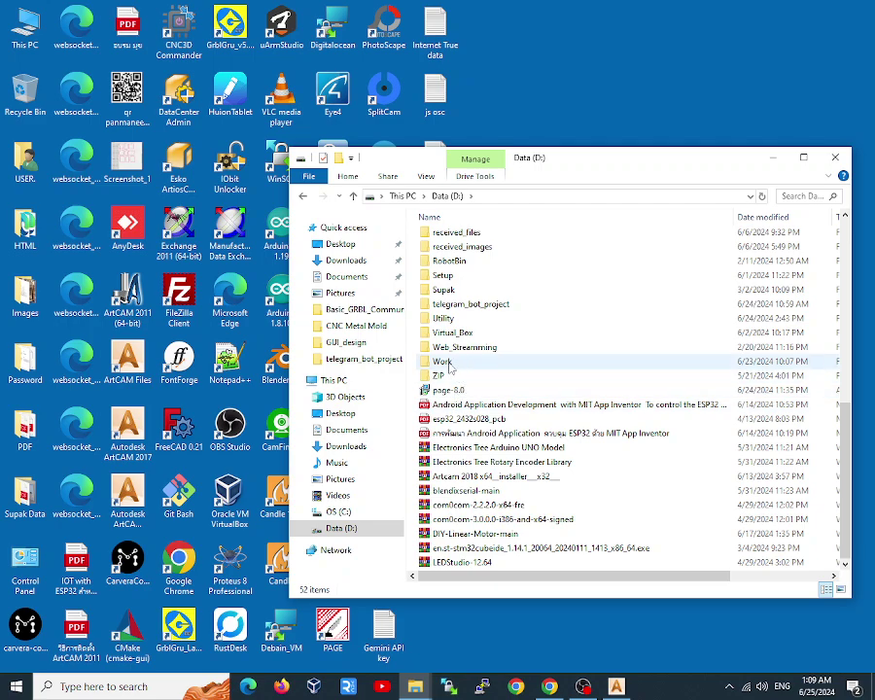
double_click(447, 364)
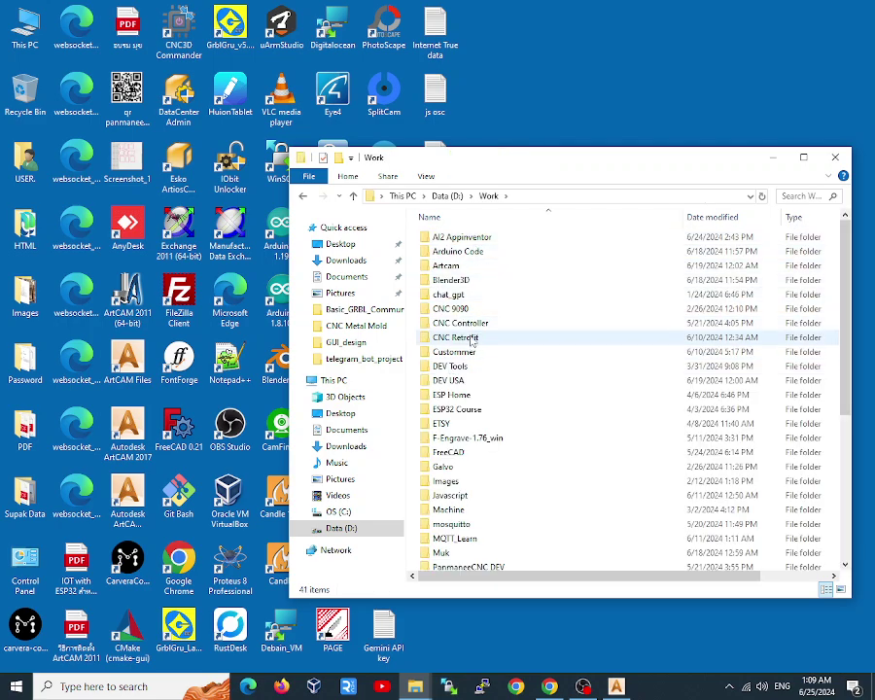
double_click(471, 353)
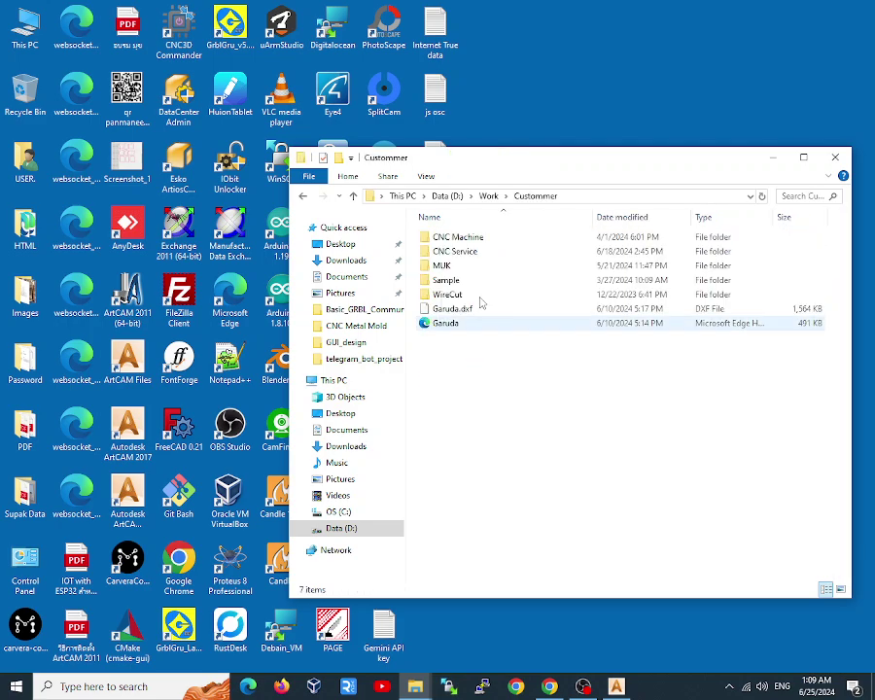
double_click(465, 251)
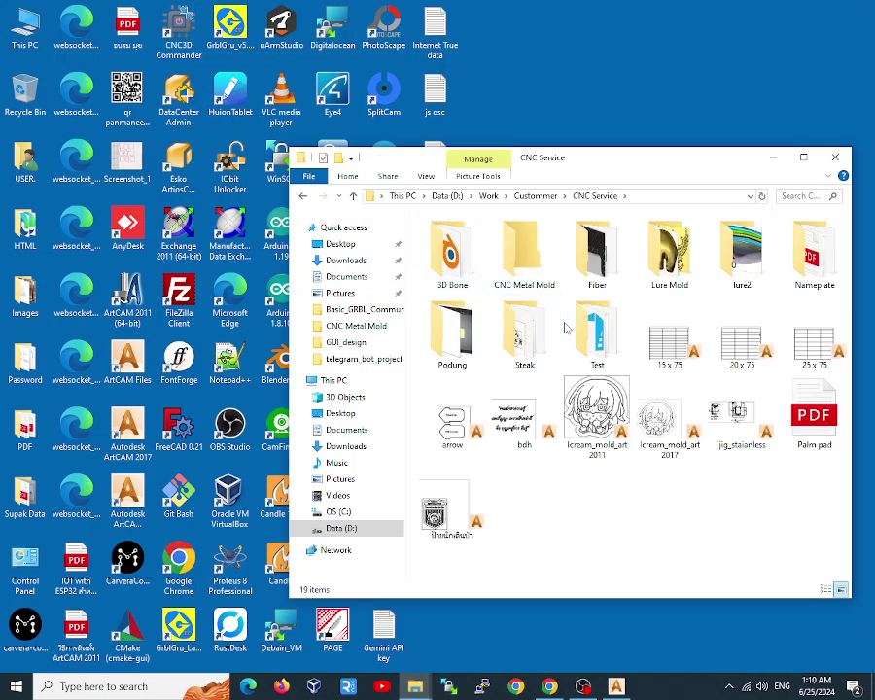
click(532, 267)
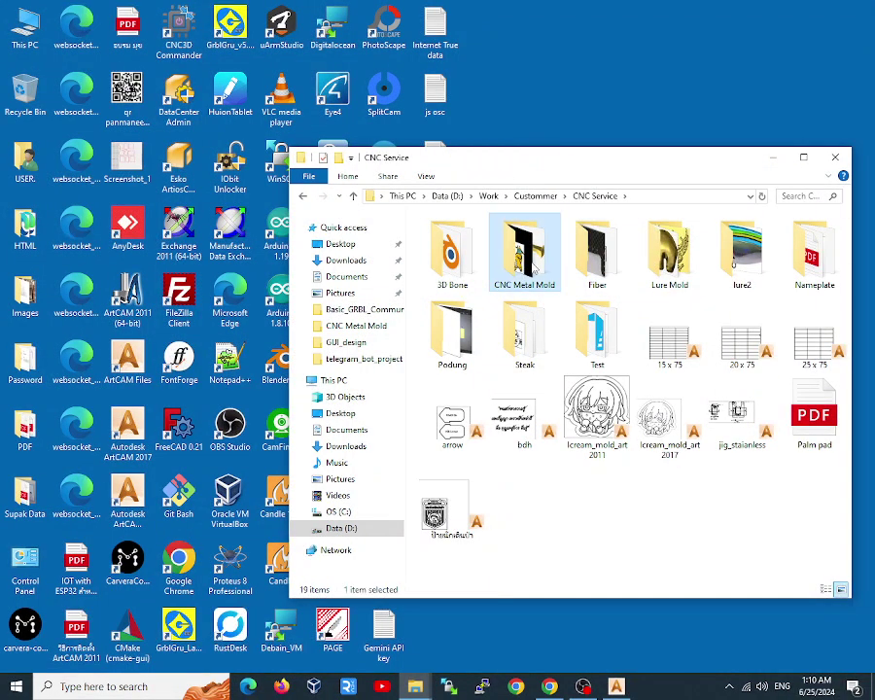
double_click(532, 266)
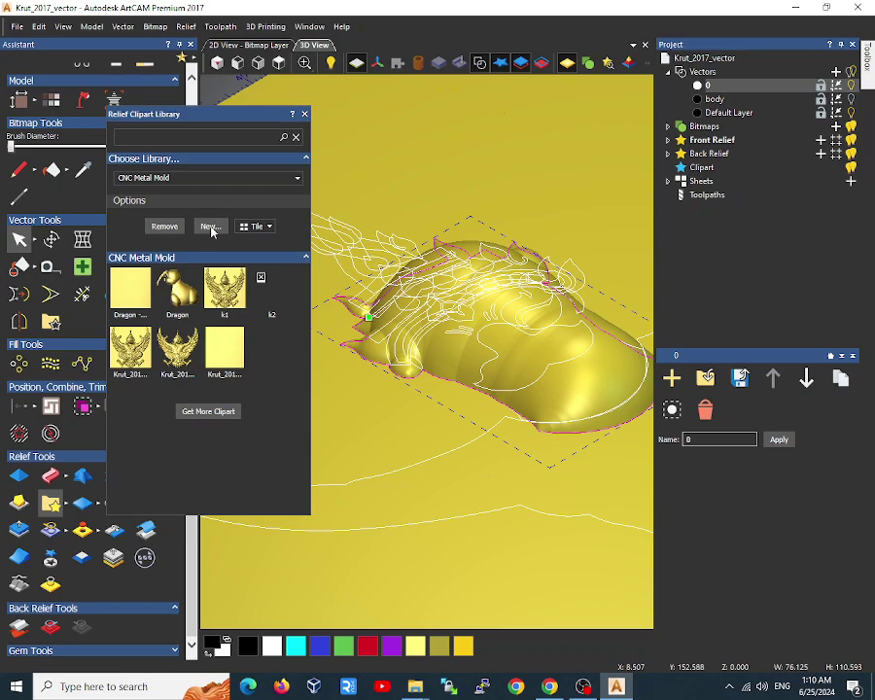
Return to ArtCAM and insert the k2 relief from the CNC Metal Mold clipart library onto the head-and-crown relief
click(211, 228)
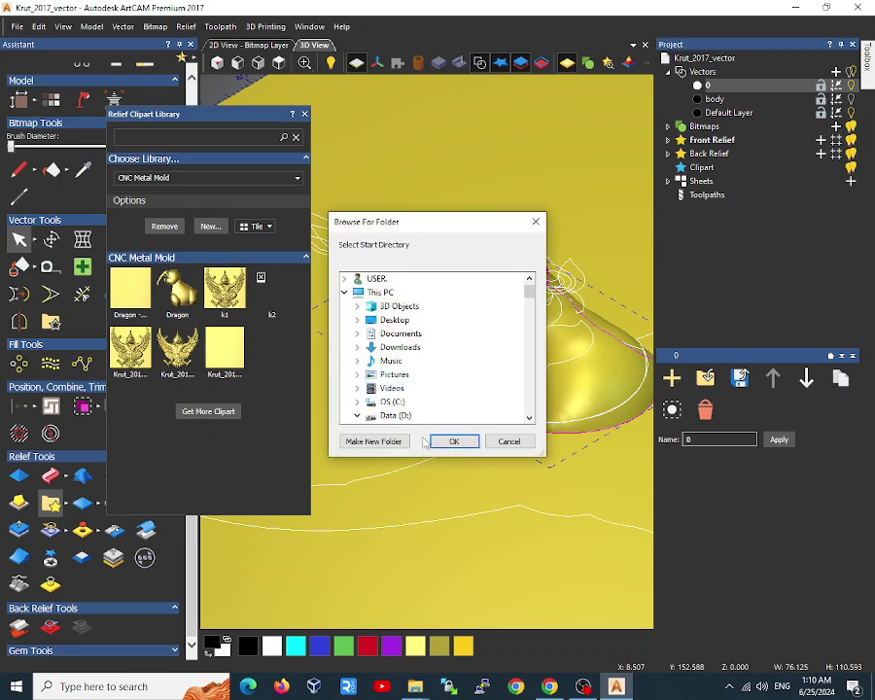
click(454, 441)
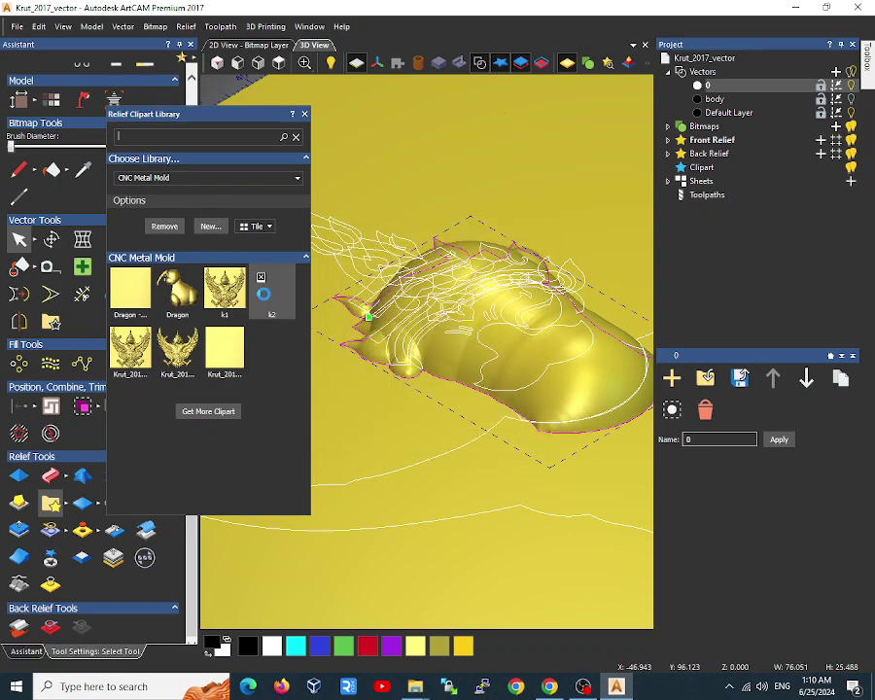
click(369, 369)
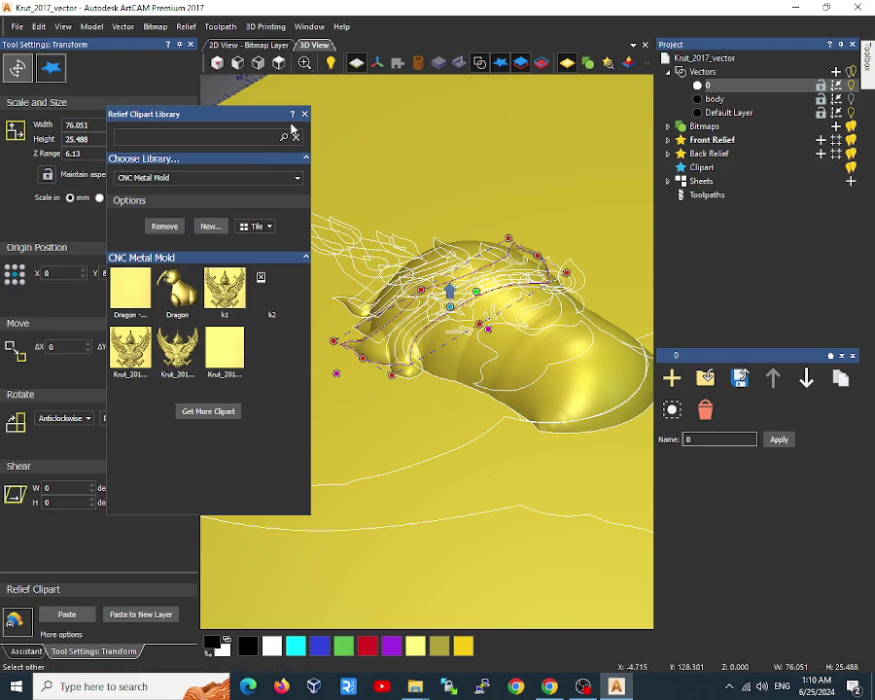
Paste the placed k2 clipart onto the head-and-crown relief in Add mode and close the Relief Clipart Library
drag(266, 116, 345, 83)
click(60, 633)
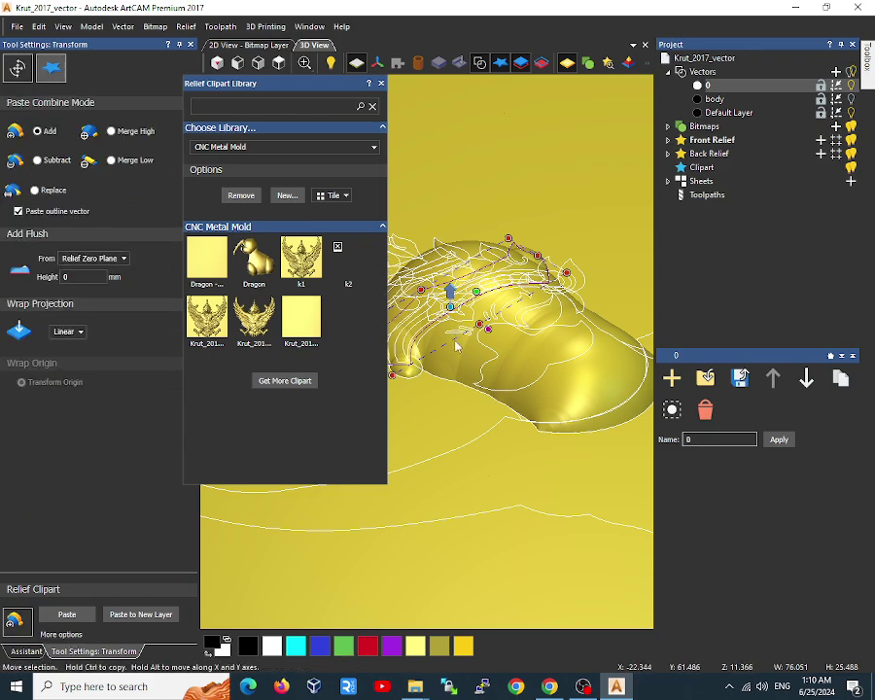
click(68, 615)
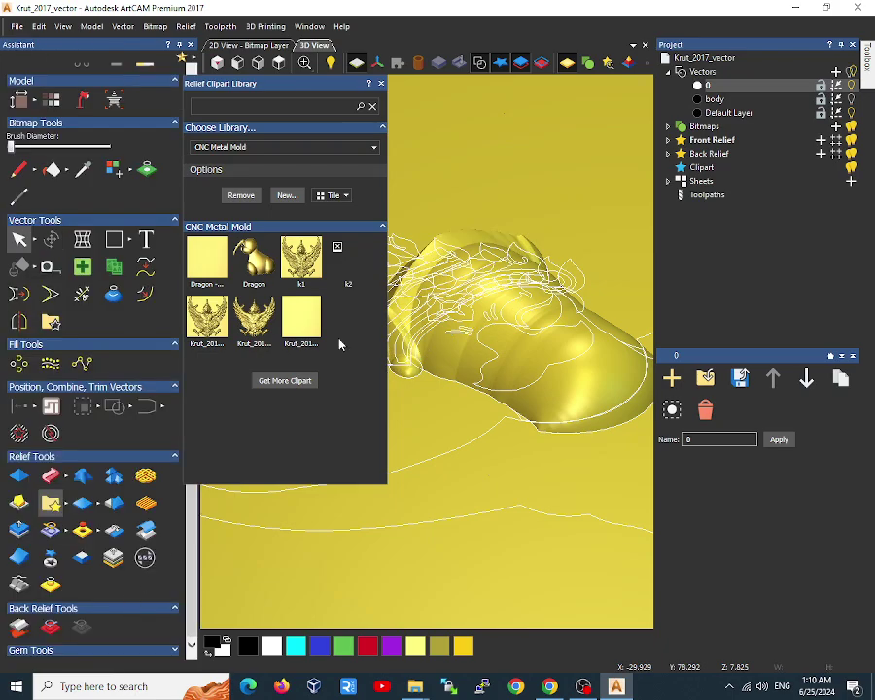
click(382, 87)
Hide the vectors, examine the pasted crown relief from several angles, then show the vectors again in a plan view
scroll(429, 249, up, 6)
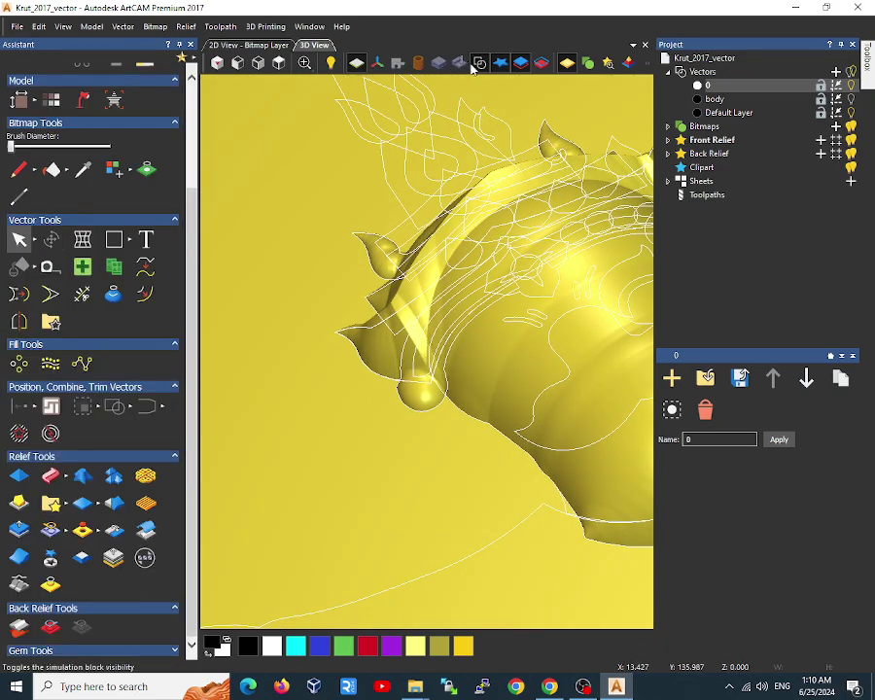
click(476, 62)
scroll(509, 261, down, 5)
drag(509, 261, 546, 231)
scroll(546, 232, up, 5)
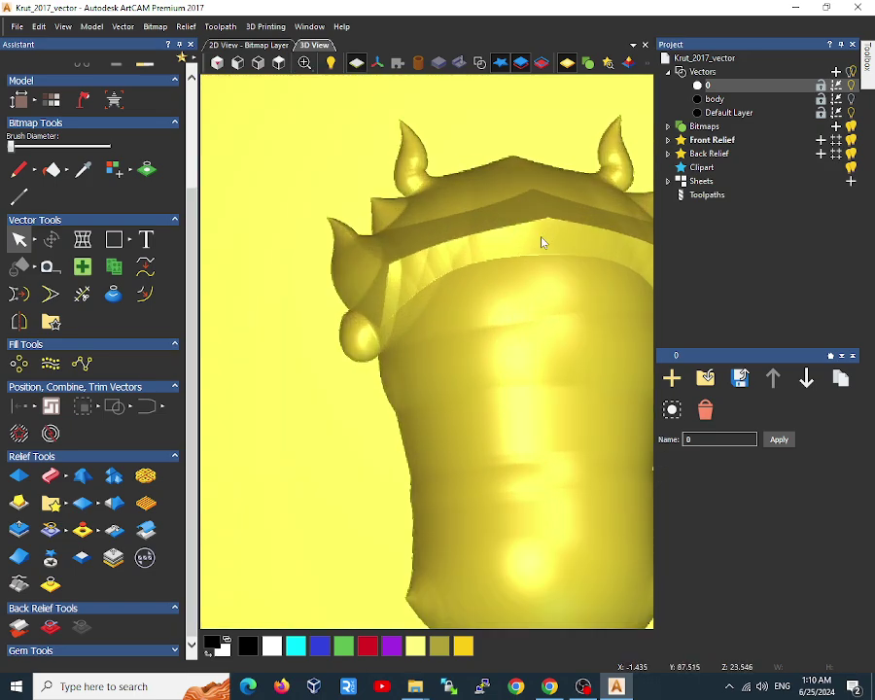
scroll(536, 249, down, 5)
drag(453, 341, 387, 289)
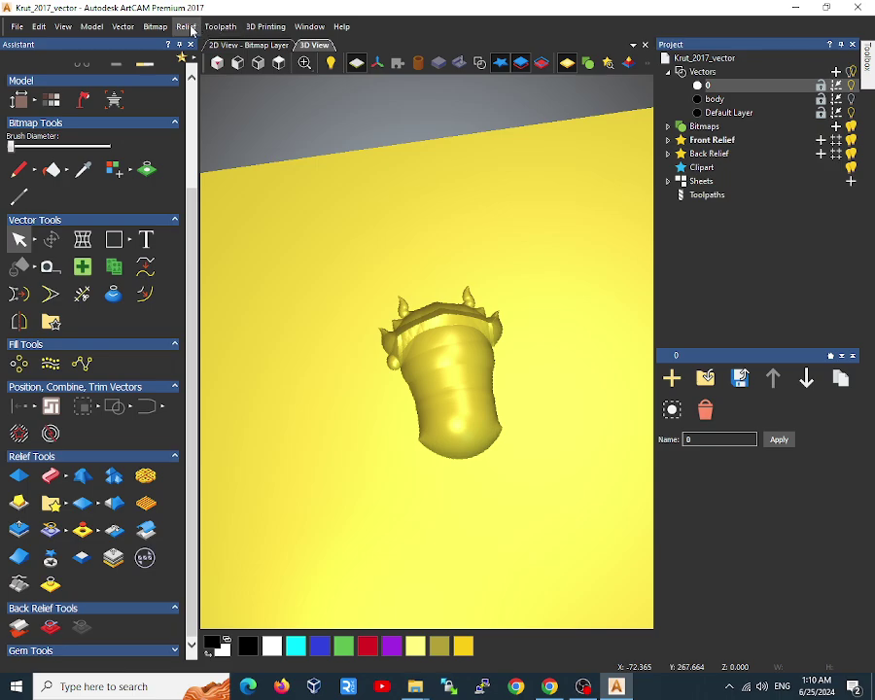
click(479, 63)
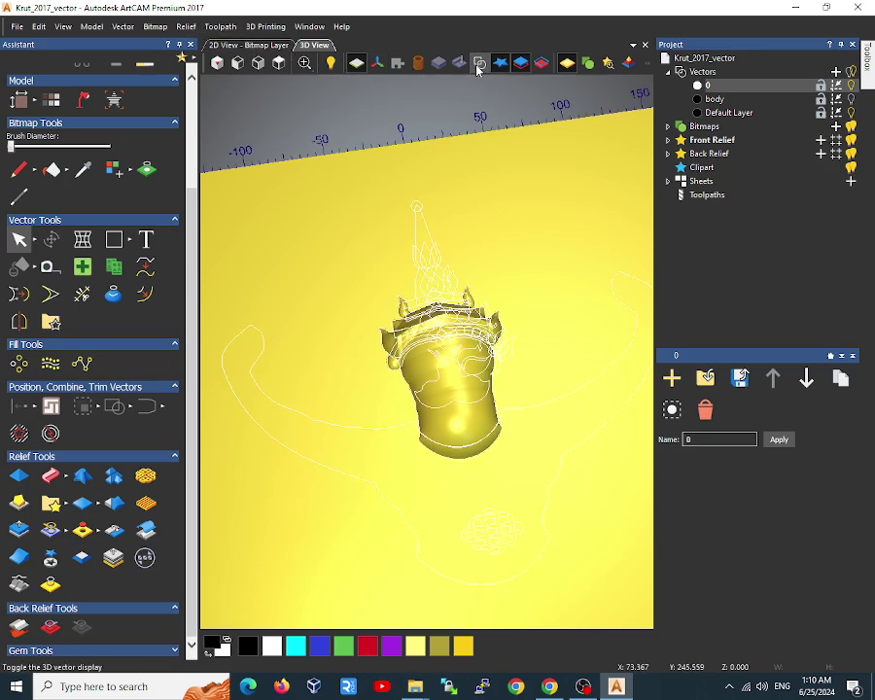
click(278, 62)
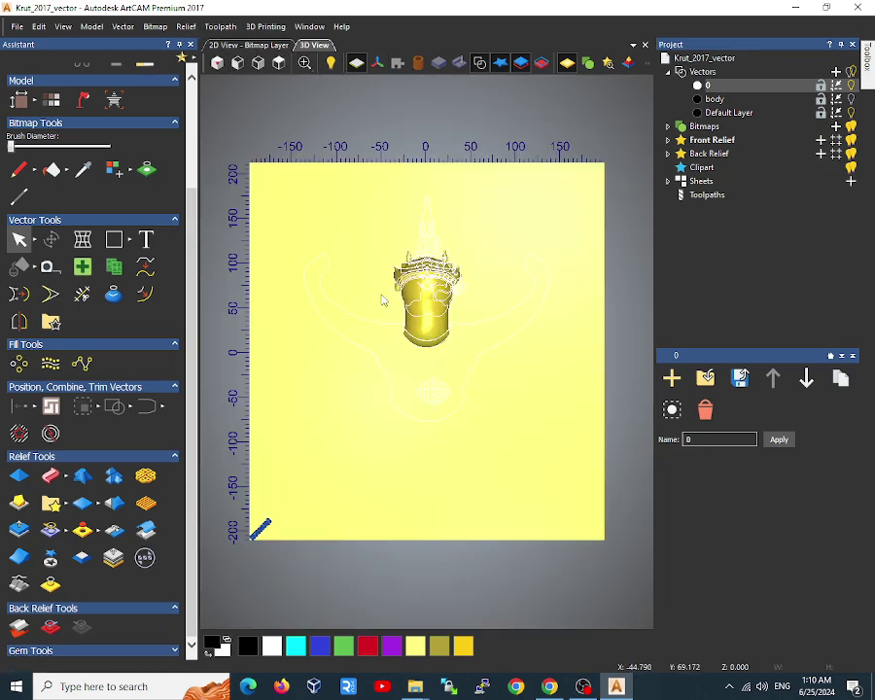
In the 2D view, cut the crown spire outline at its apex and base midpoint to split it into two halves
click(249, 45)
scroll(437, 321, down, 3)
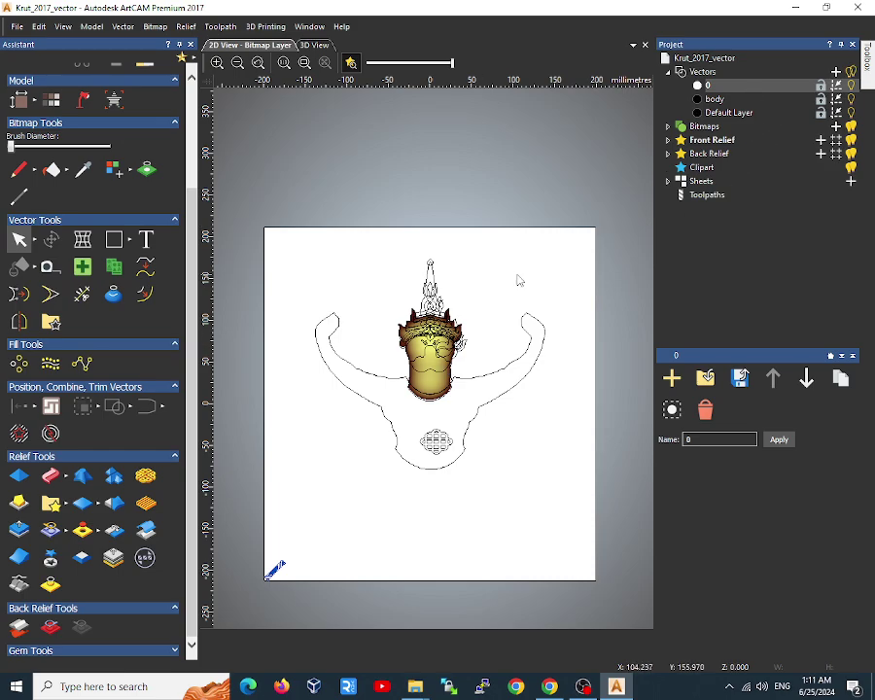
scroll(417, 316, up, 3)
click(447, 187)
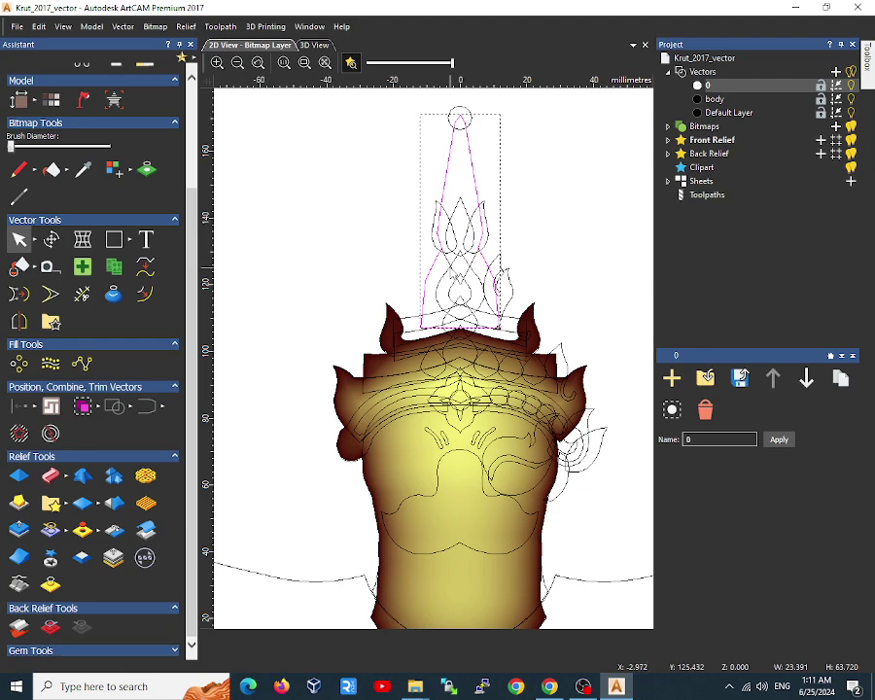
click(475, 172)
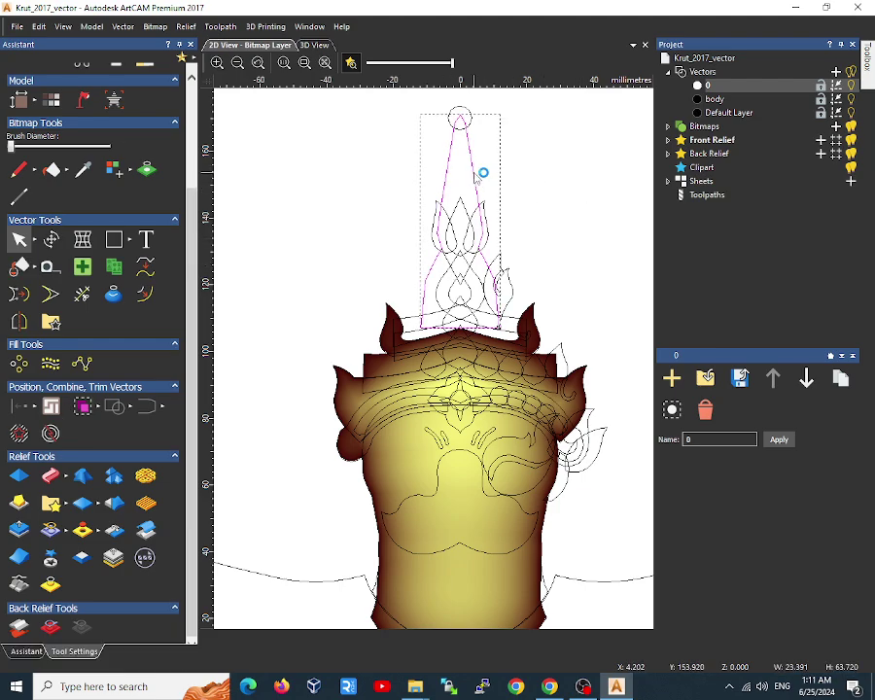
scroll(461, 117, up, 8)
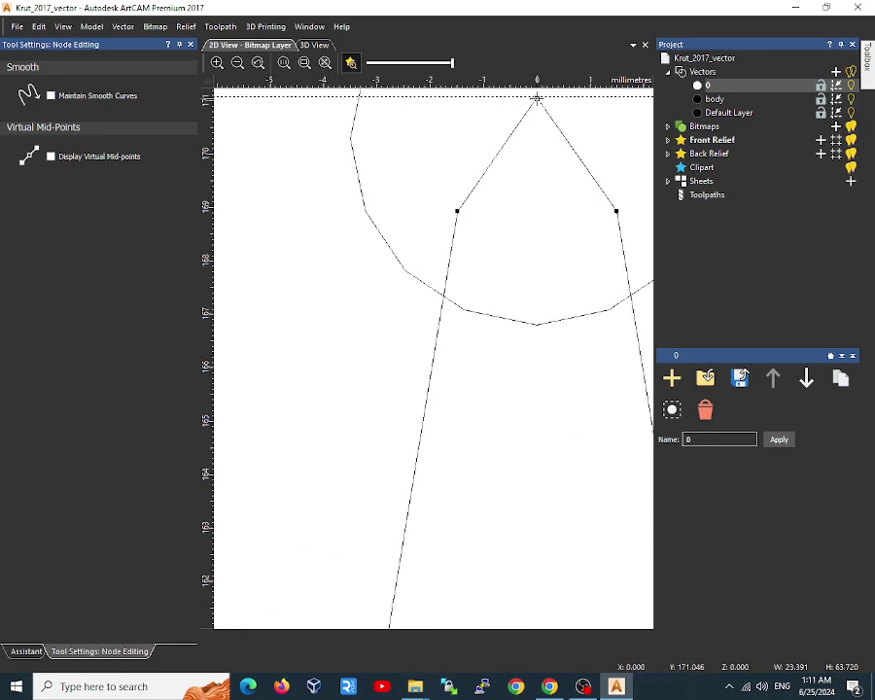
scroll(539, 112, down, 10)
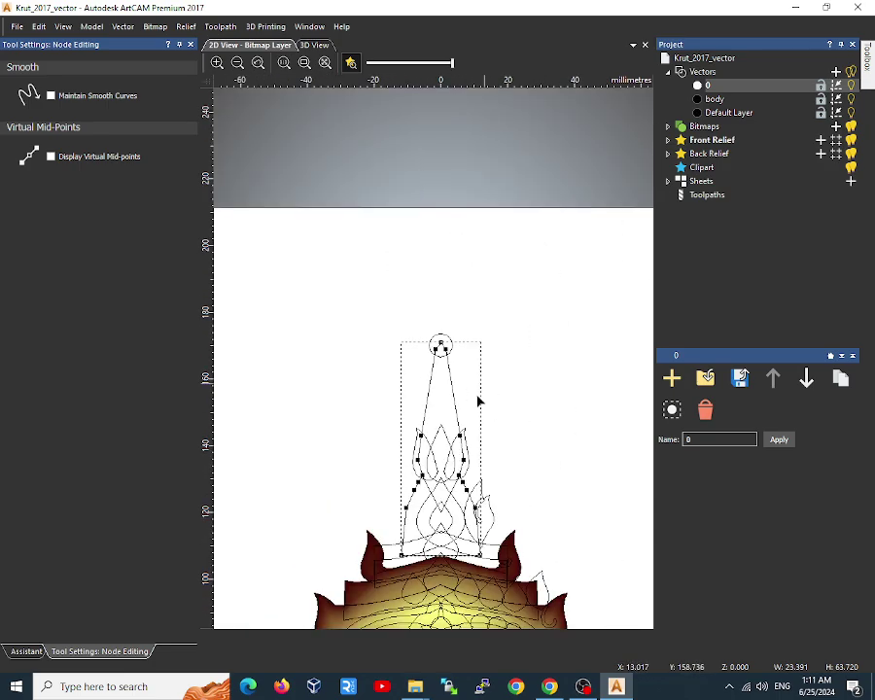
scroll(442, 508, up, 5)
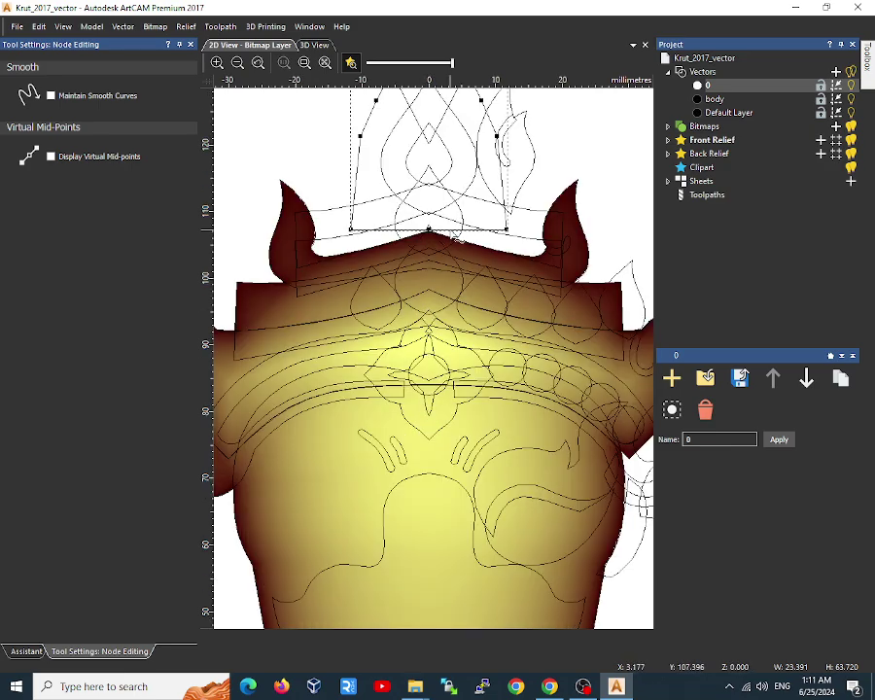
scroll(469, 207, down, 5)
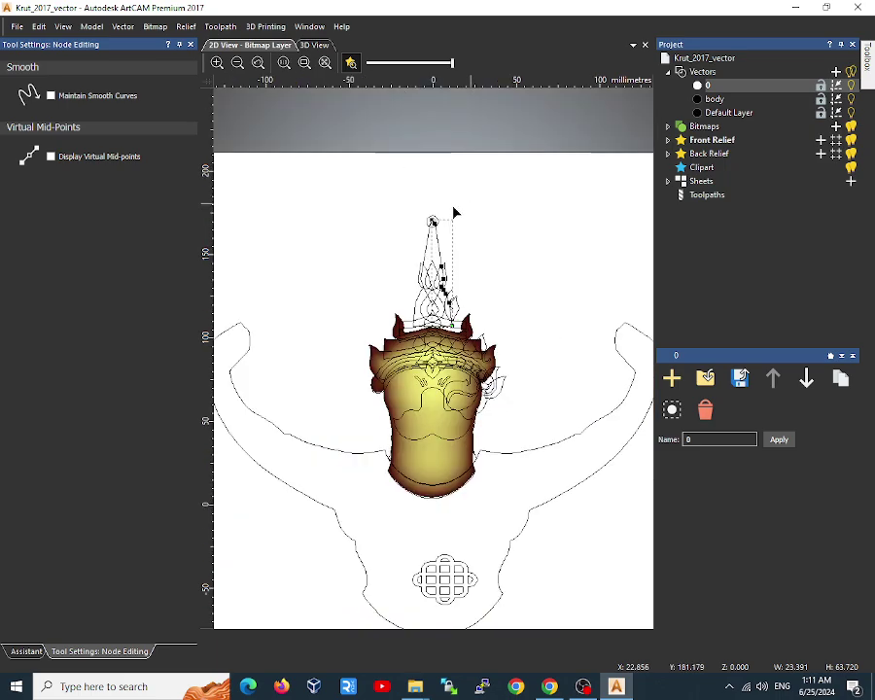
scroll(442, 241, up, 3)
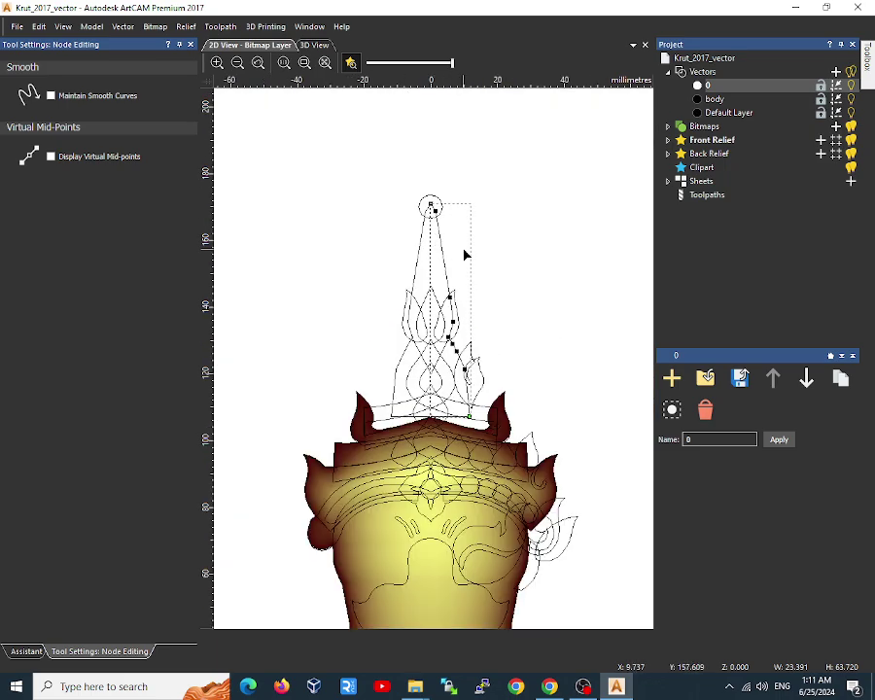
key(n)
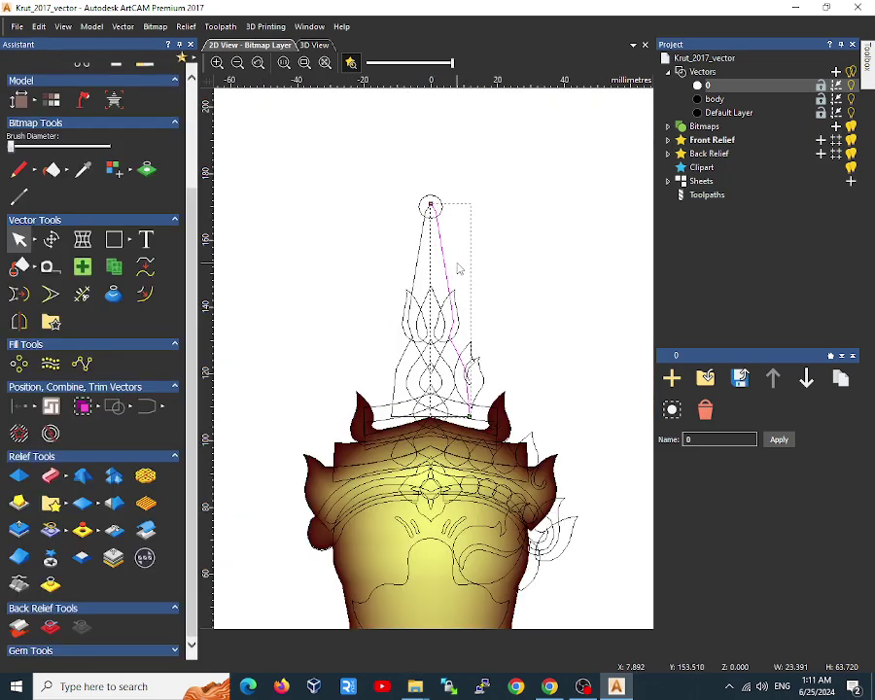
Create a turned relief from the left half of the spire outline with a Z scale factor of 1, in Add mode
click(294, 175)
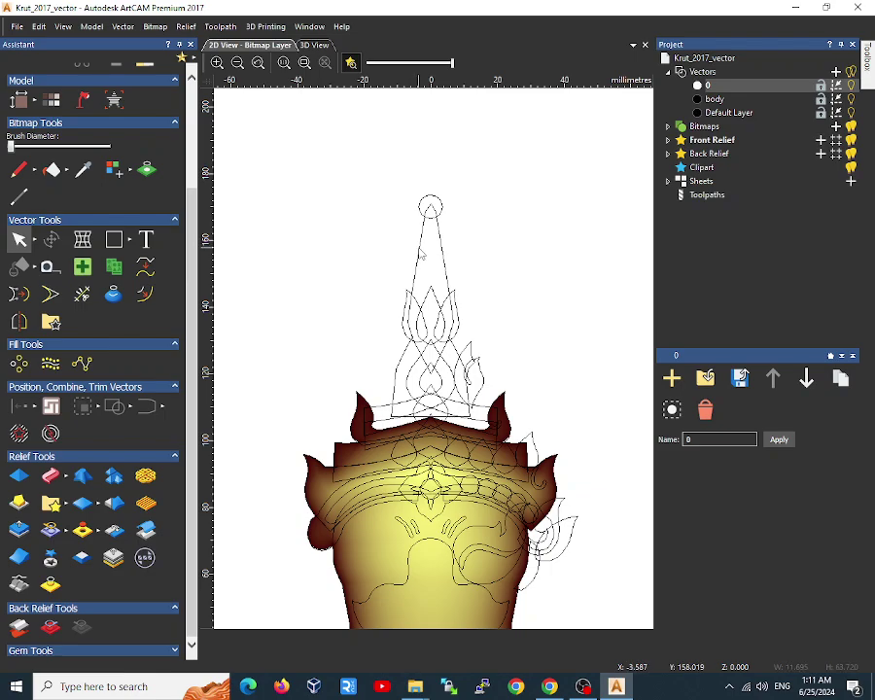
click(424, 250)
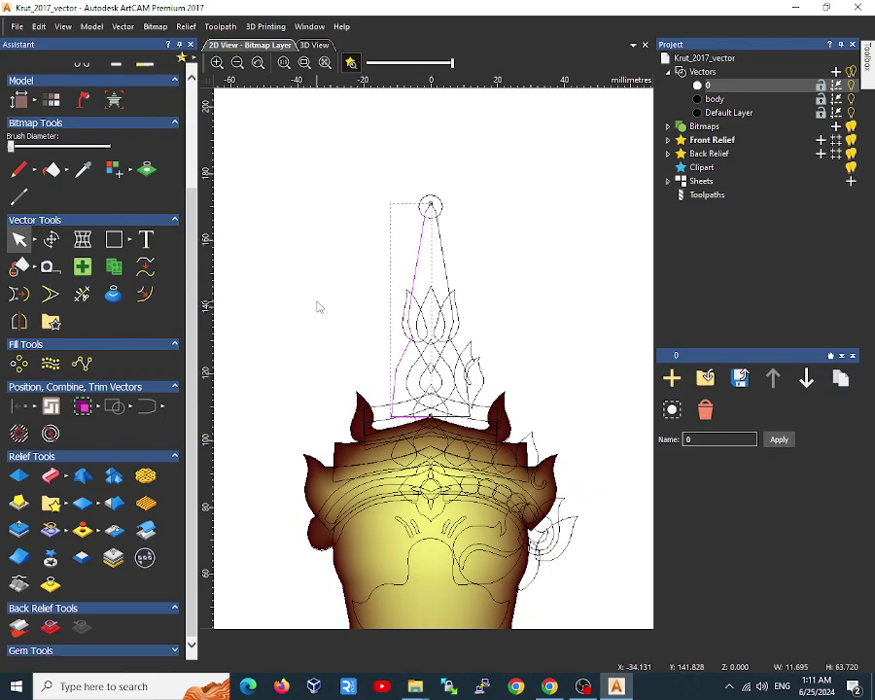
click(65, 475)
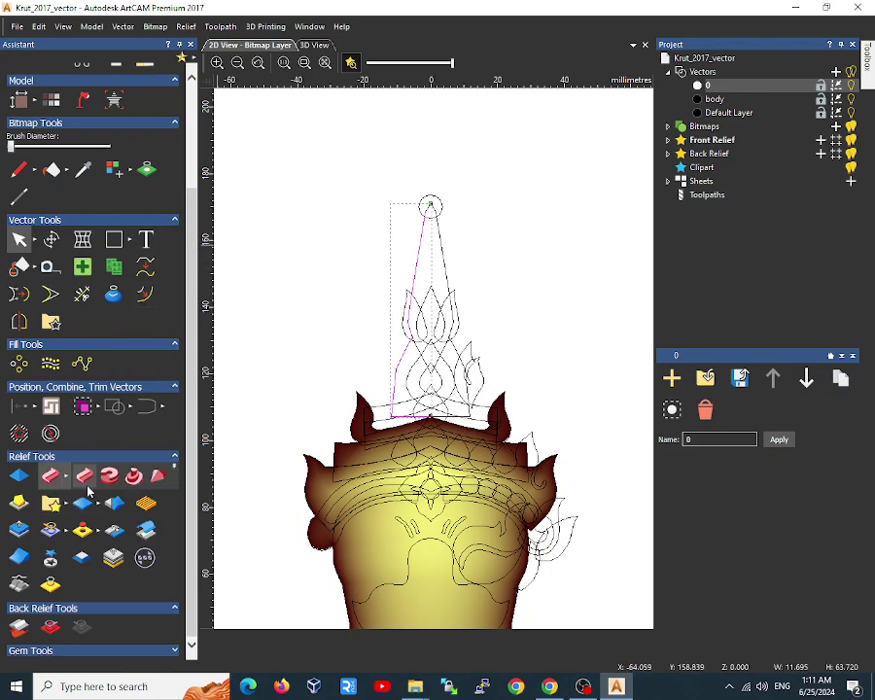
click(157, 486)
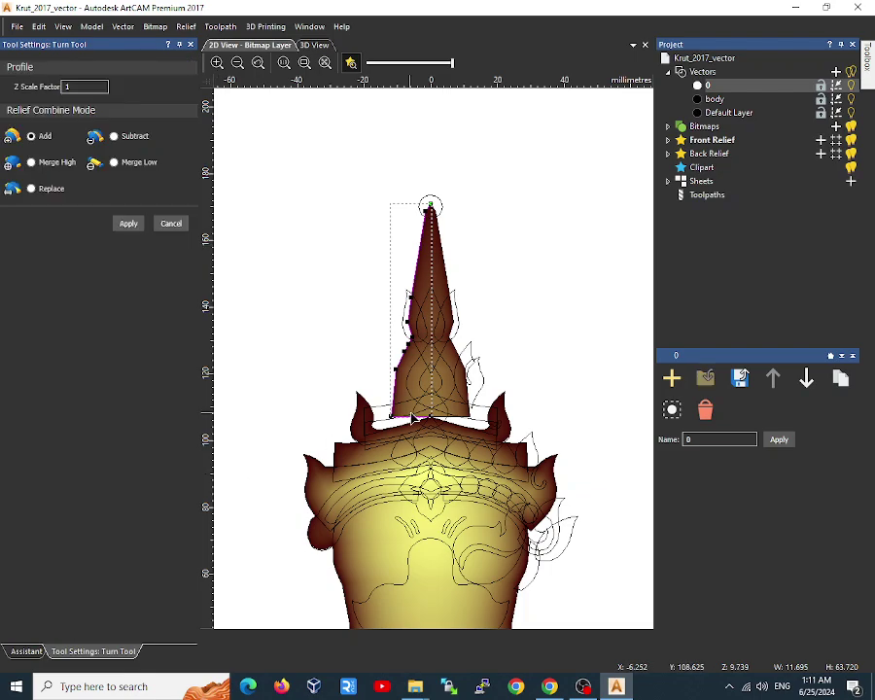
scroll(430, 388, up, 5)
scroll(434, 398, up, 2)
scroll(428, 447, down, 4)
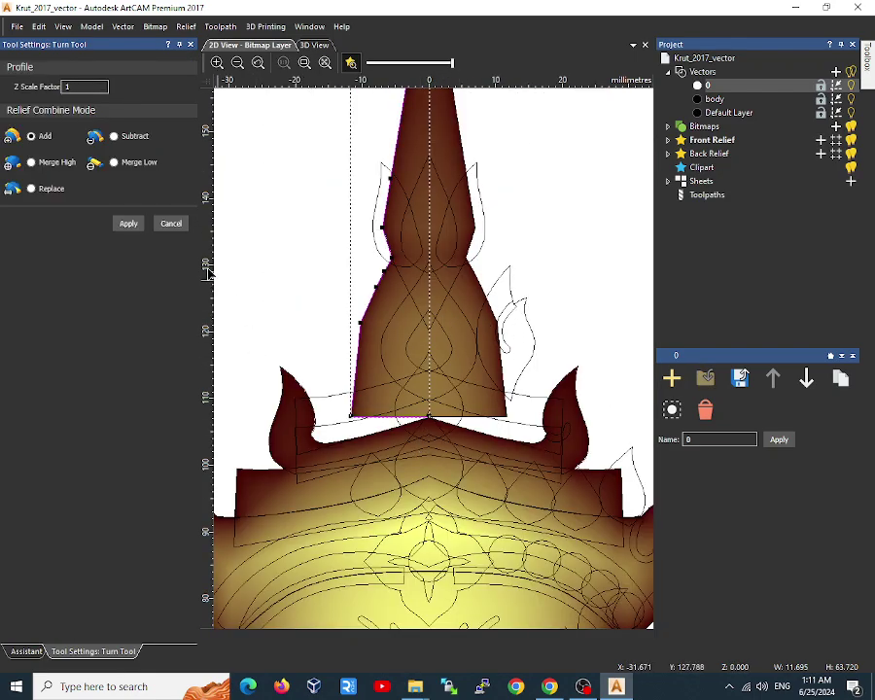
click(130, 225)
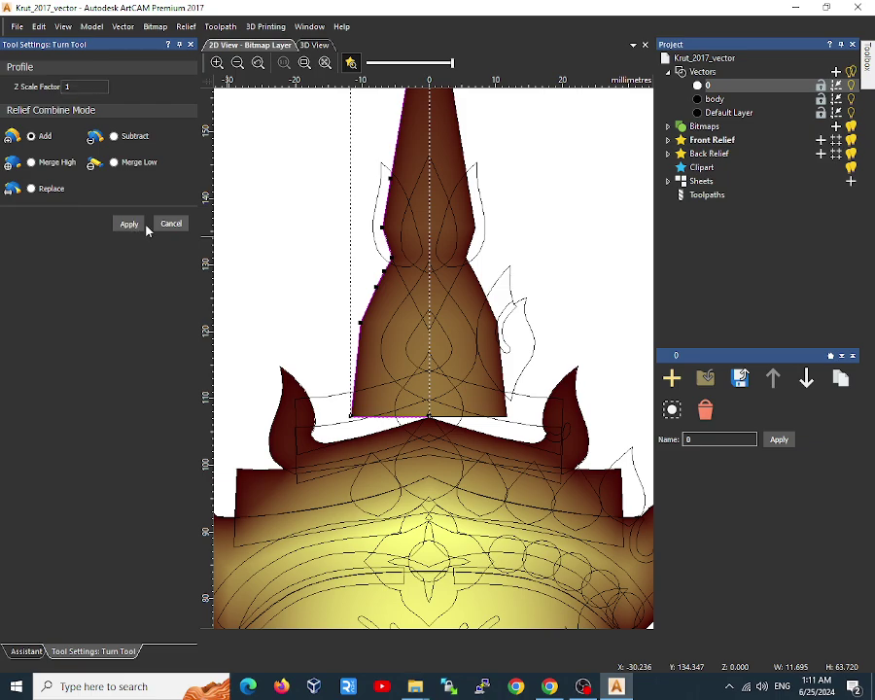
Examine the turned spire relief above the crown in the 2D and 3D views
scroll(300, 283, up, 2)
scroll(373, 320, down, 5)
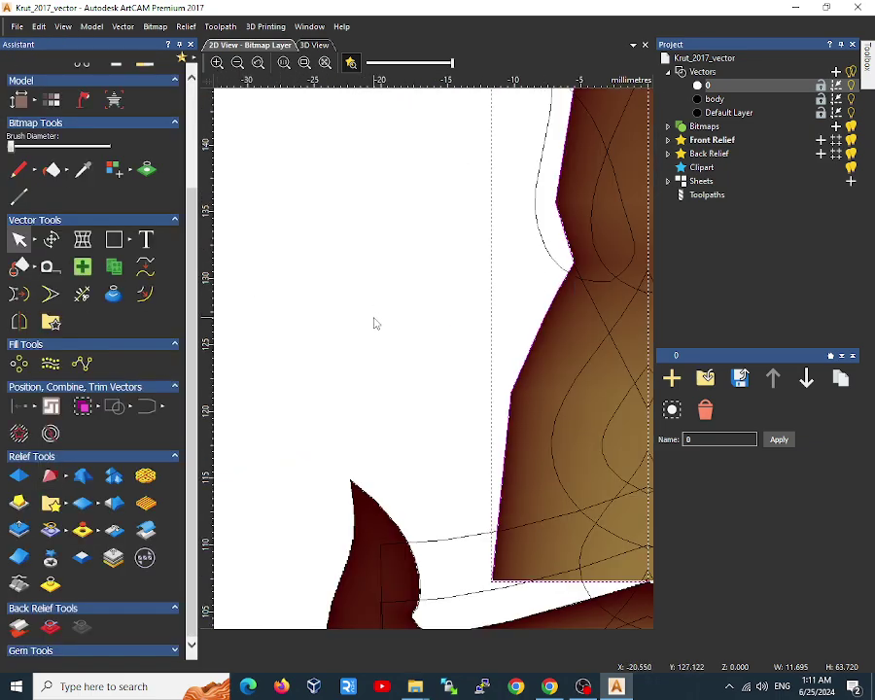
scroll(440, 313, up, 3)
scroll(470, 306, down, 2)
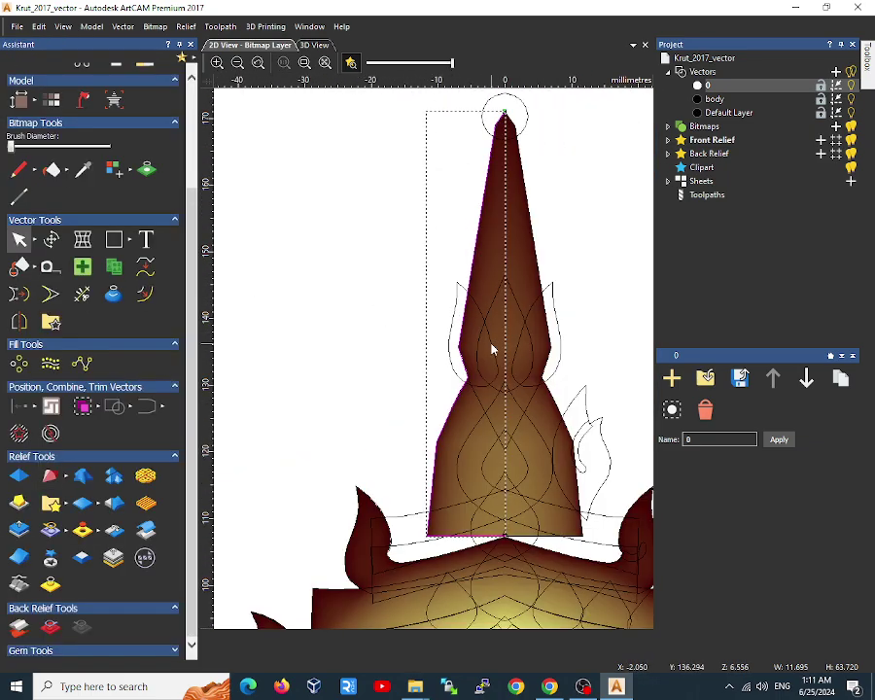
click(313, 45)
scroll(427, 350, up, 2)
drag(427, 350, 398, 141)
drag(328, 257, 370, 263)
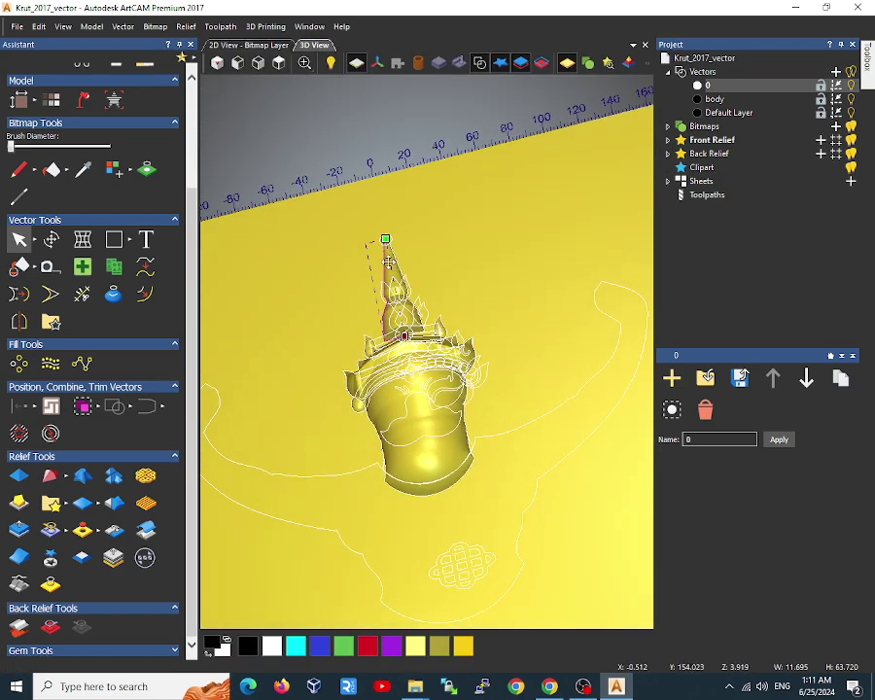
scroll(391, 254, up, 4)
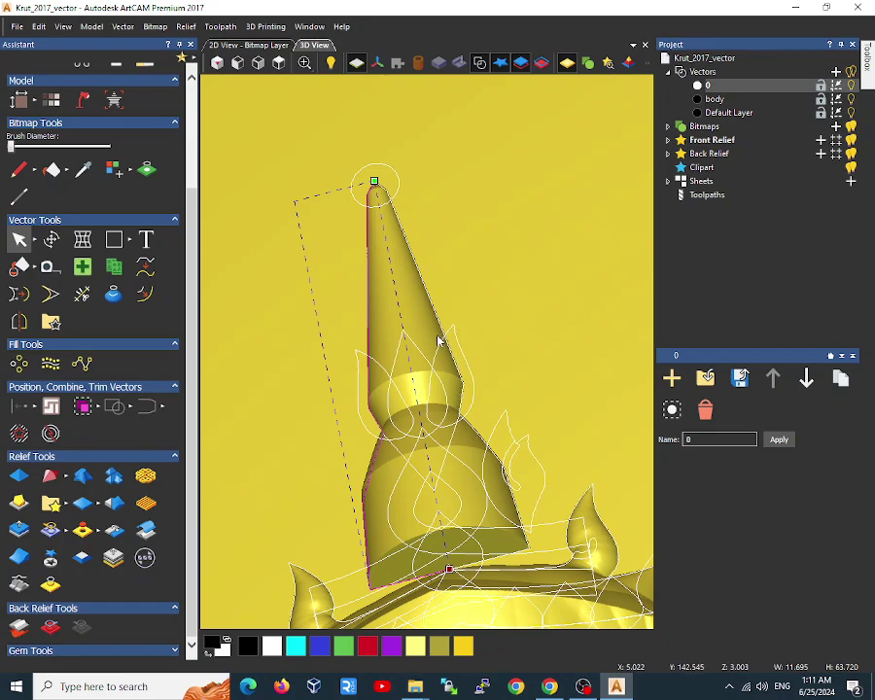
drag(416, 322, 462, 398)
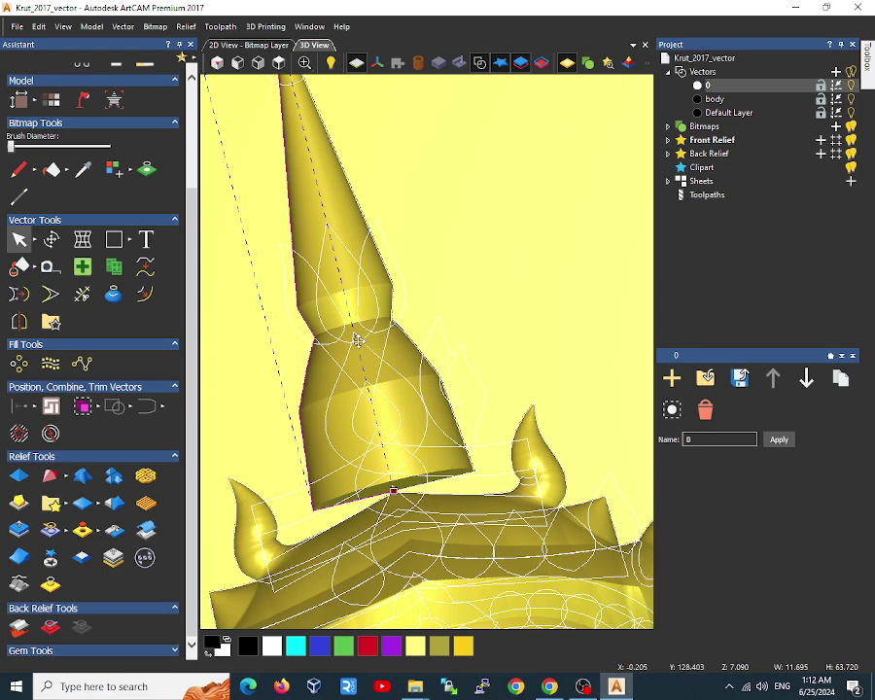
Shape the upper central petal vector on the crown spire with a Round profile at a 45-degree angle in Merge Low mode
click(325, 292)
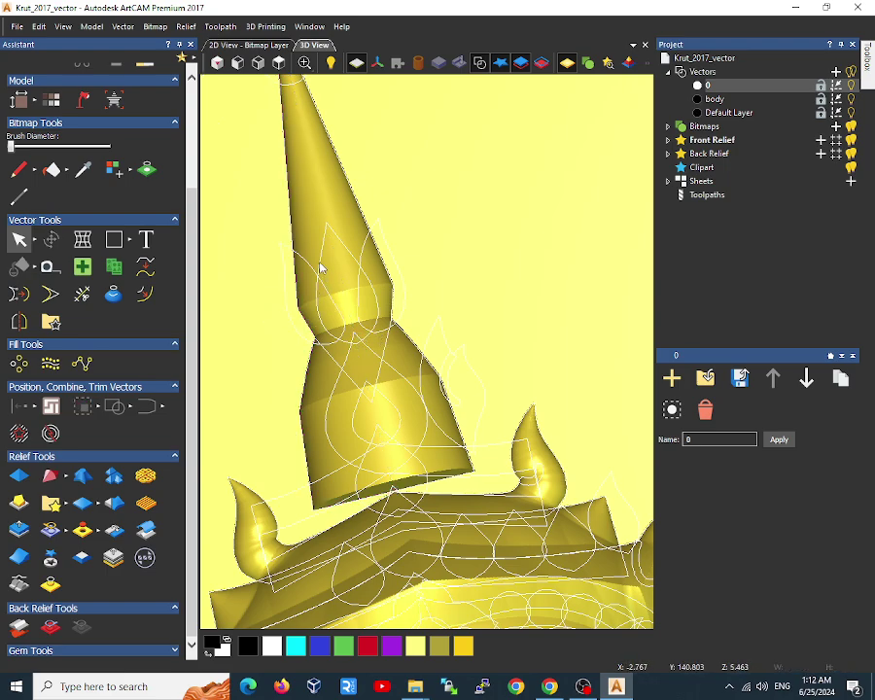
click(320, 267)
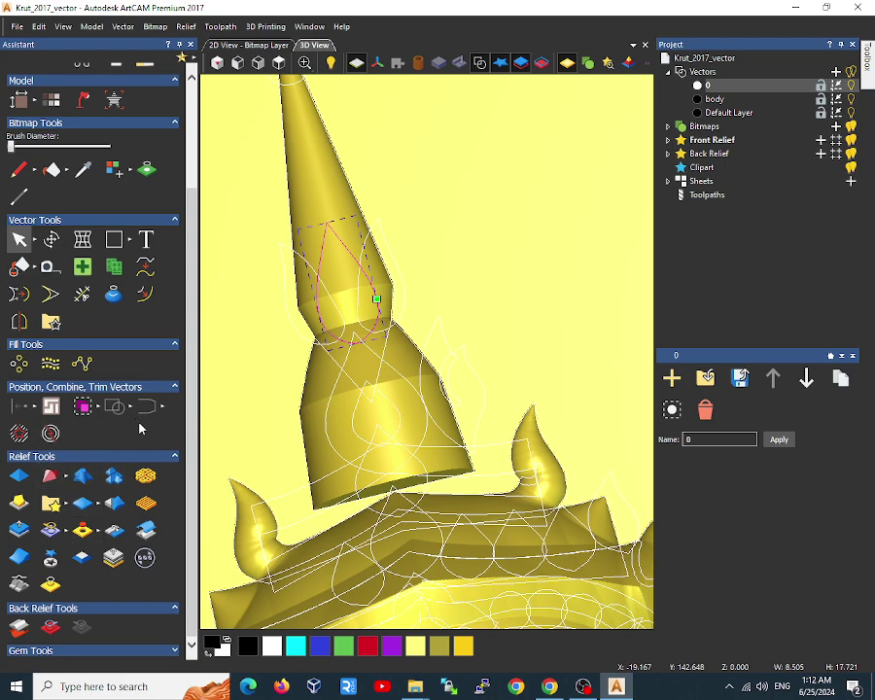
click(19, 475)
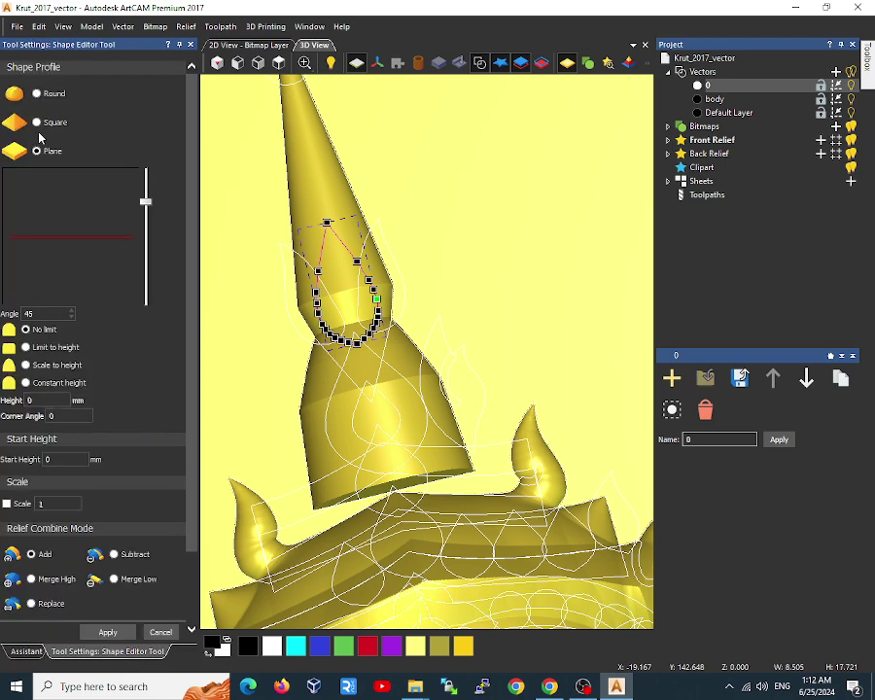
click(37, 94)
scroll(372, 282, up, 2)
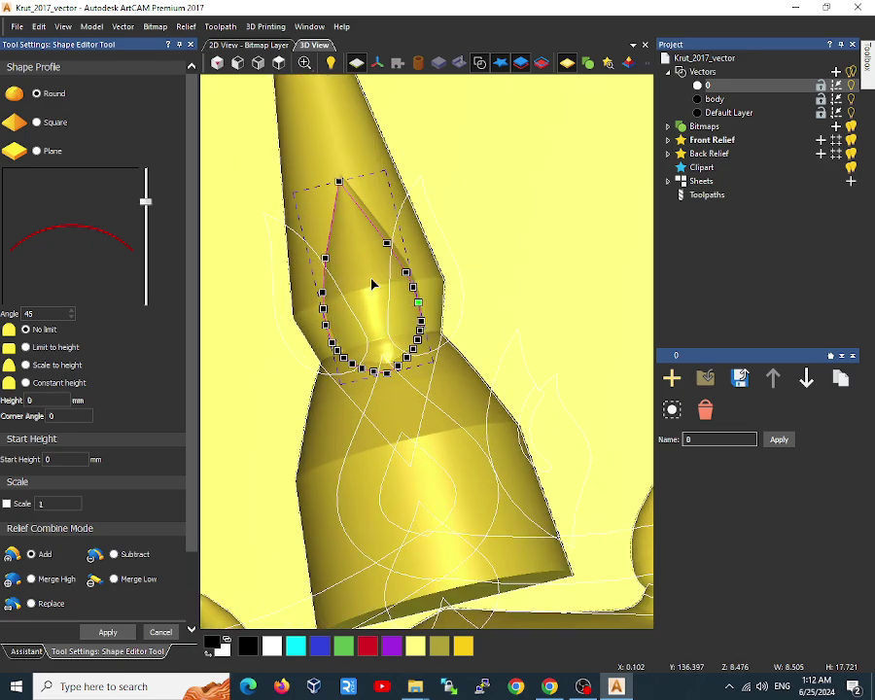
click(112, 580)
scroll(403, 401, up, 2)
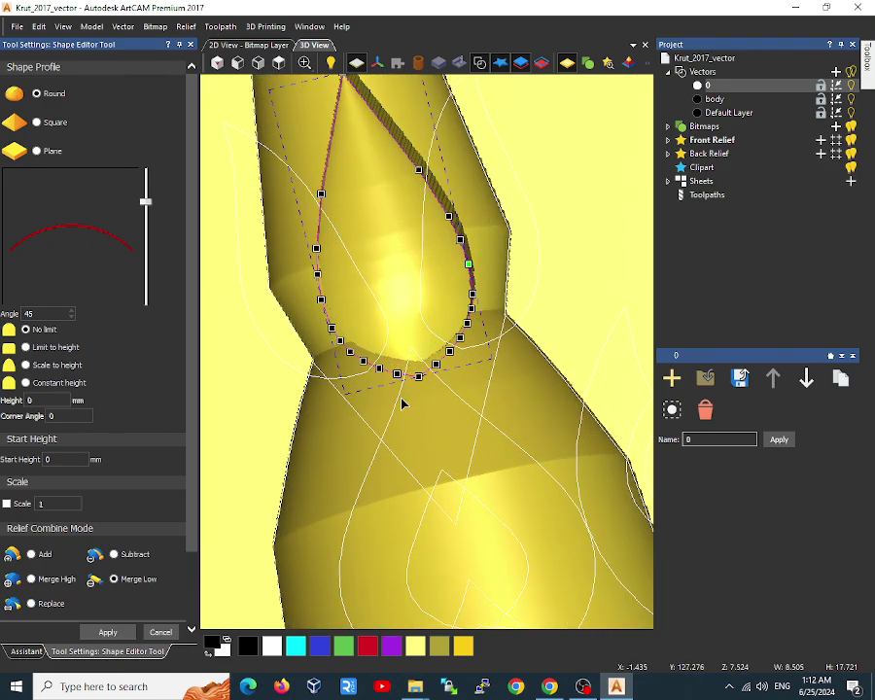
Examine the petal on the spire from several angles and the whole head and crown relief in a straight-on view
middle_drag(424, 382, 399, 377)
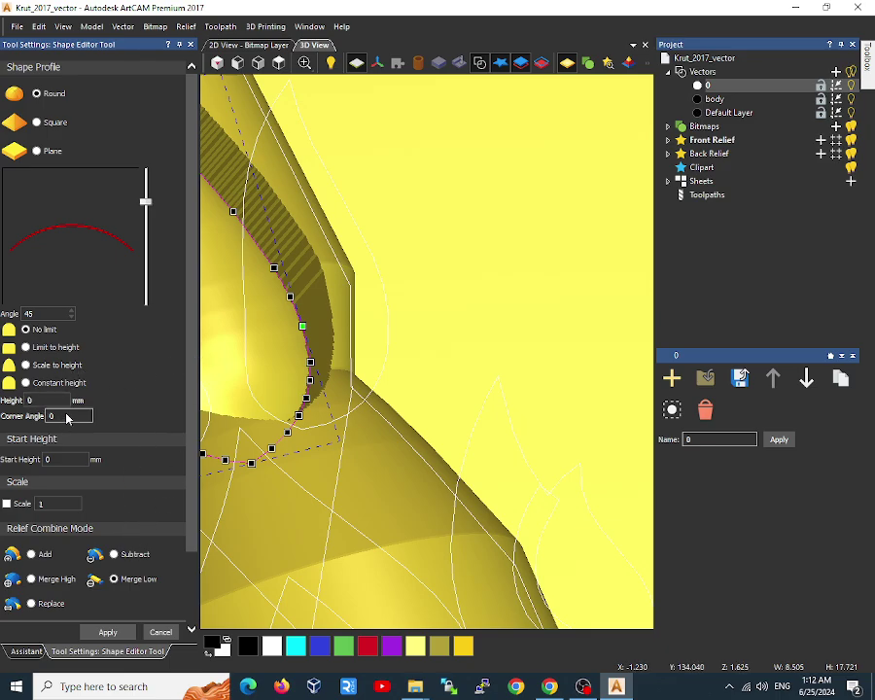
scroll(253, 341, down, 2)
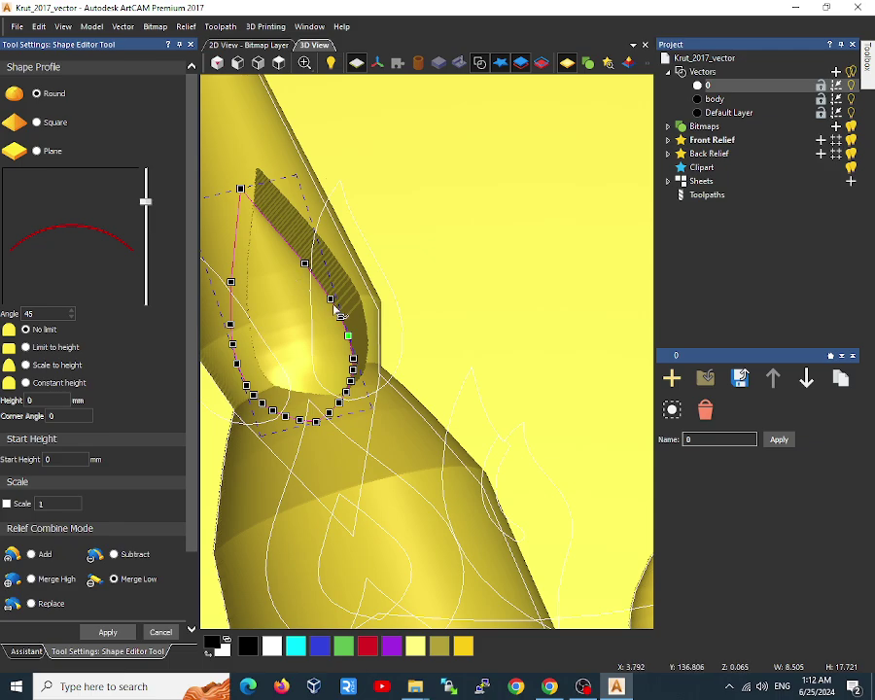
click(334, 307)
scroll(414, 337, down, 6)
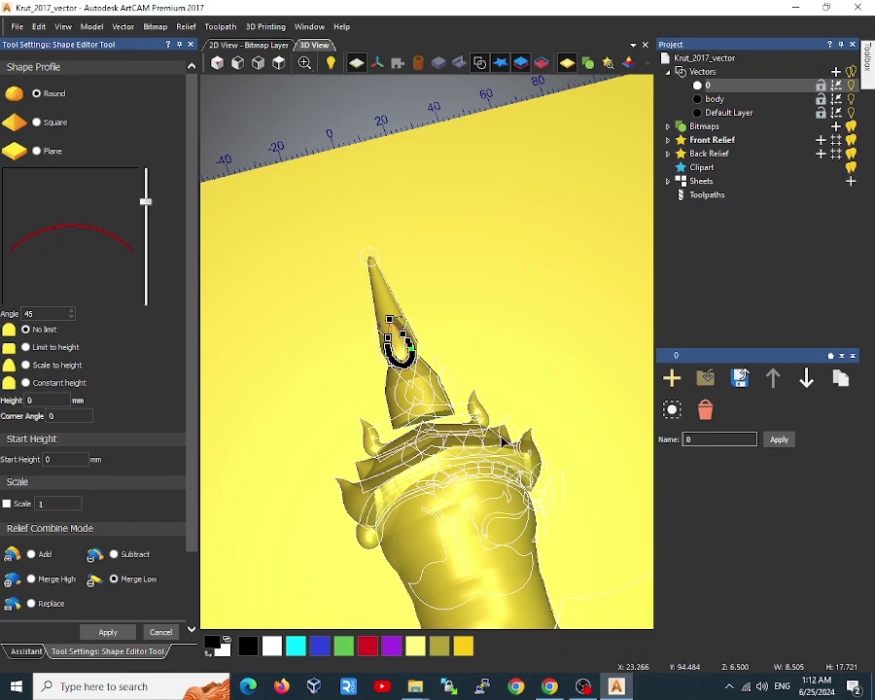
drag(474, 395, 611, 184)
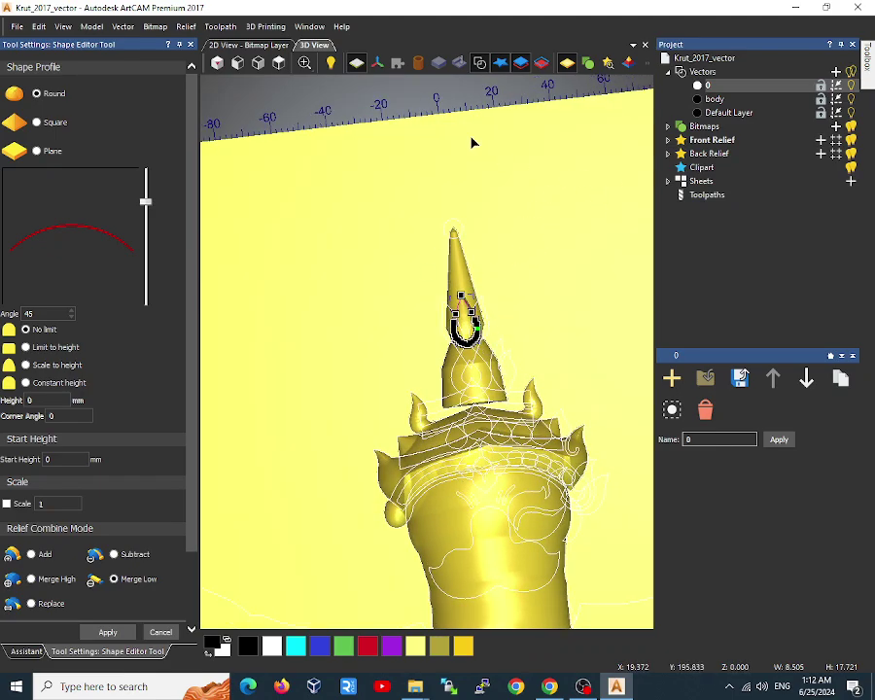
click(217, 62)
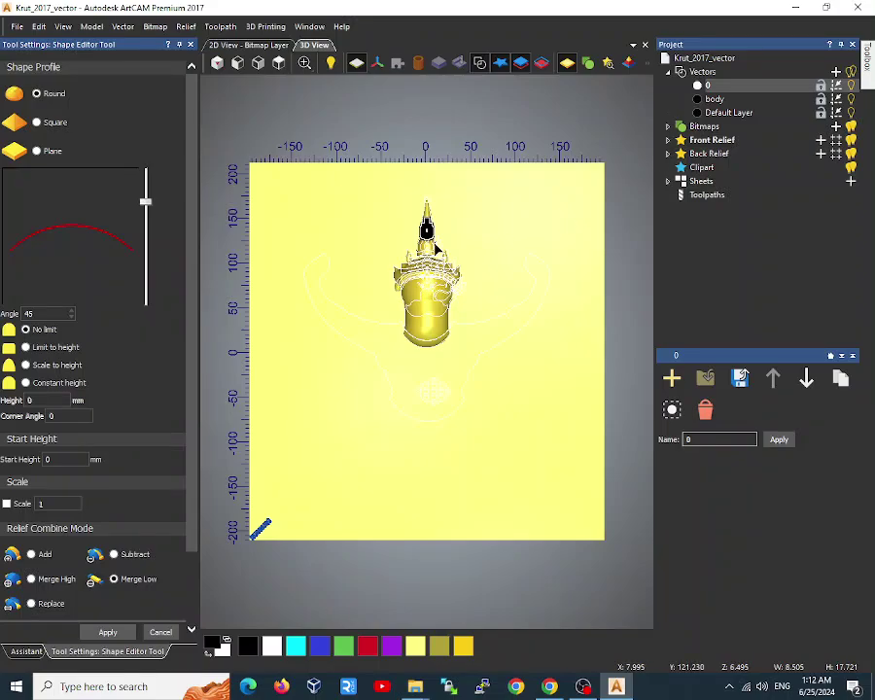
scroll(436, 250, up, 3)
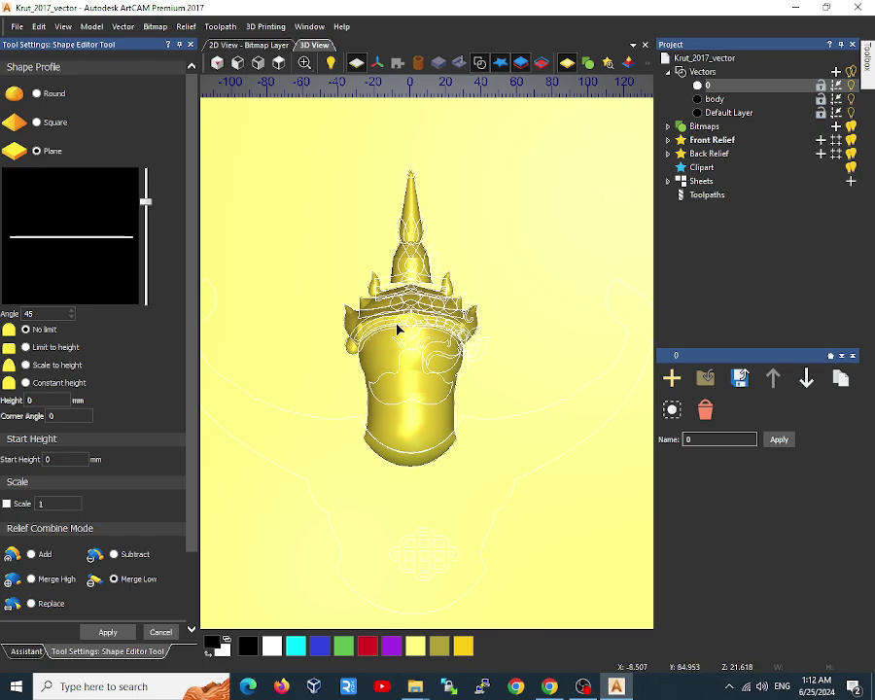
scroll(398, 327, up, 3)
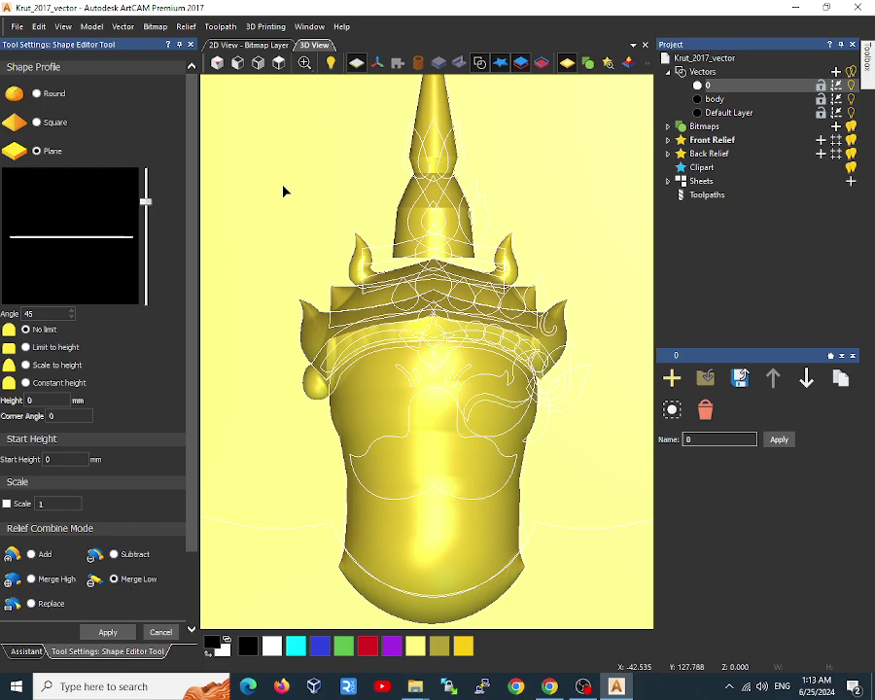
click(182, 28)
mouse_move(234, 47)
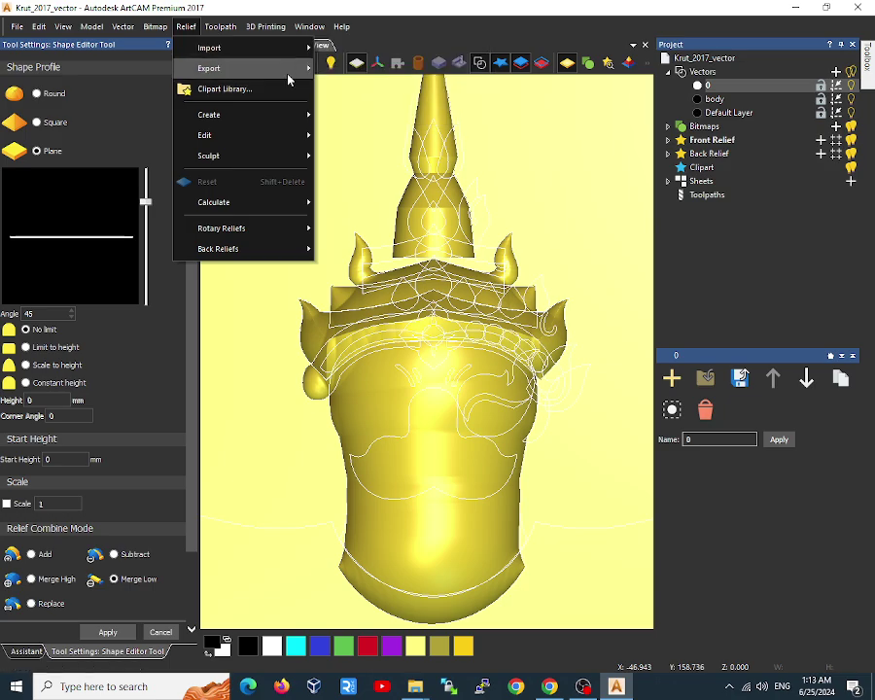
mouse_move(289, 77)
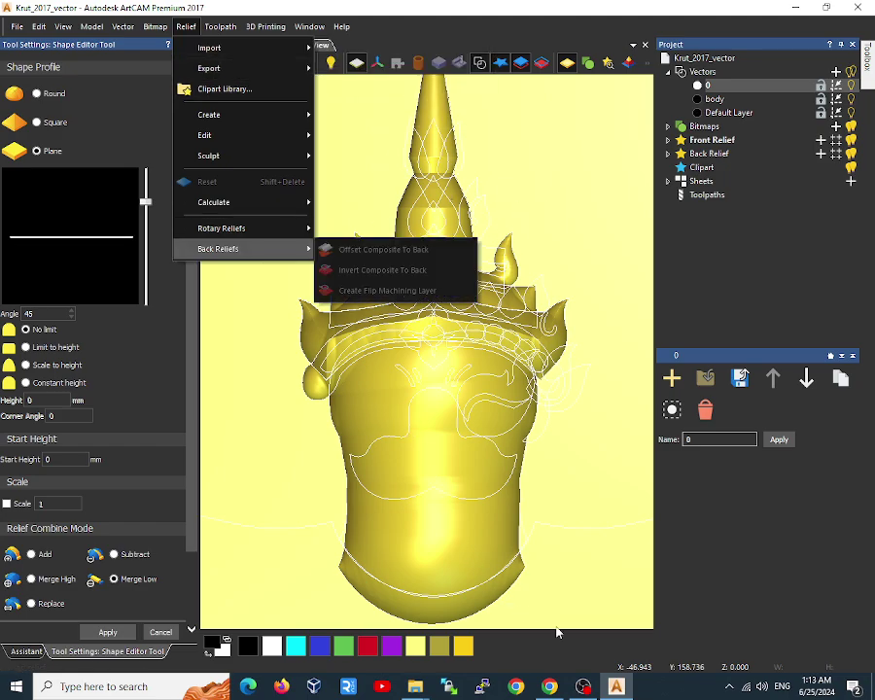
right_click(583, 688)
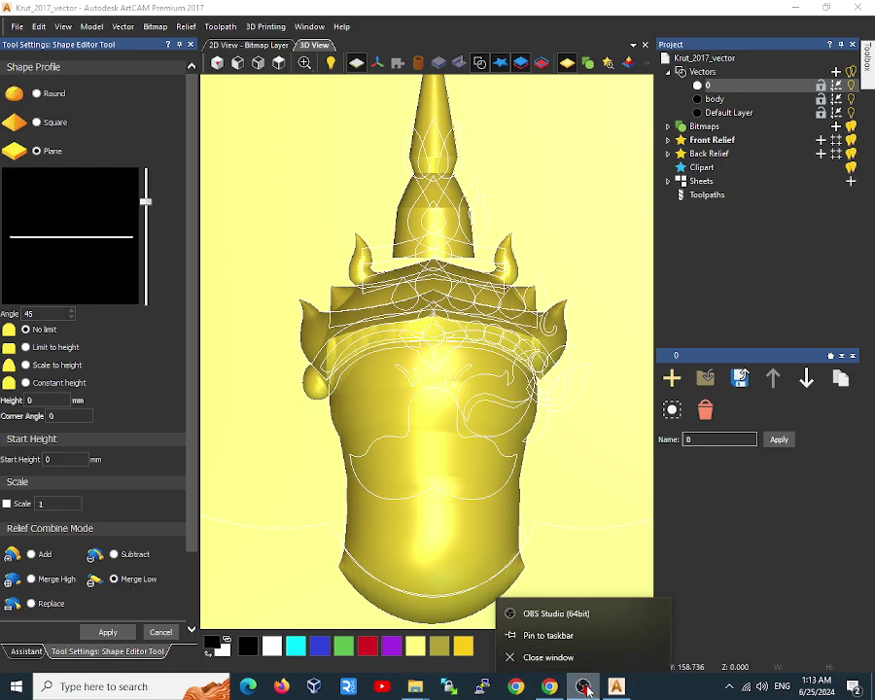
click(728, 686)
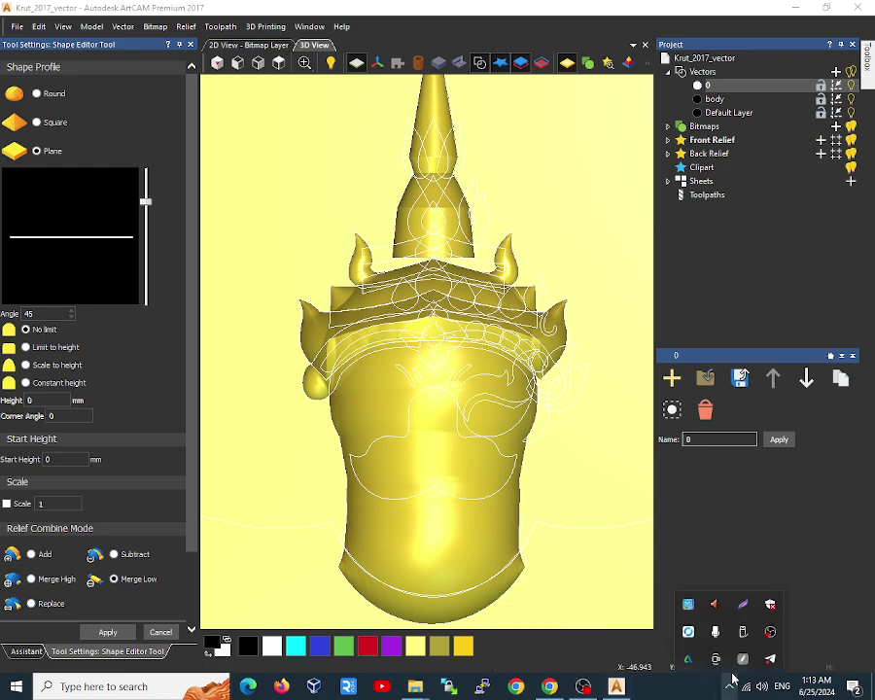